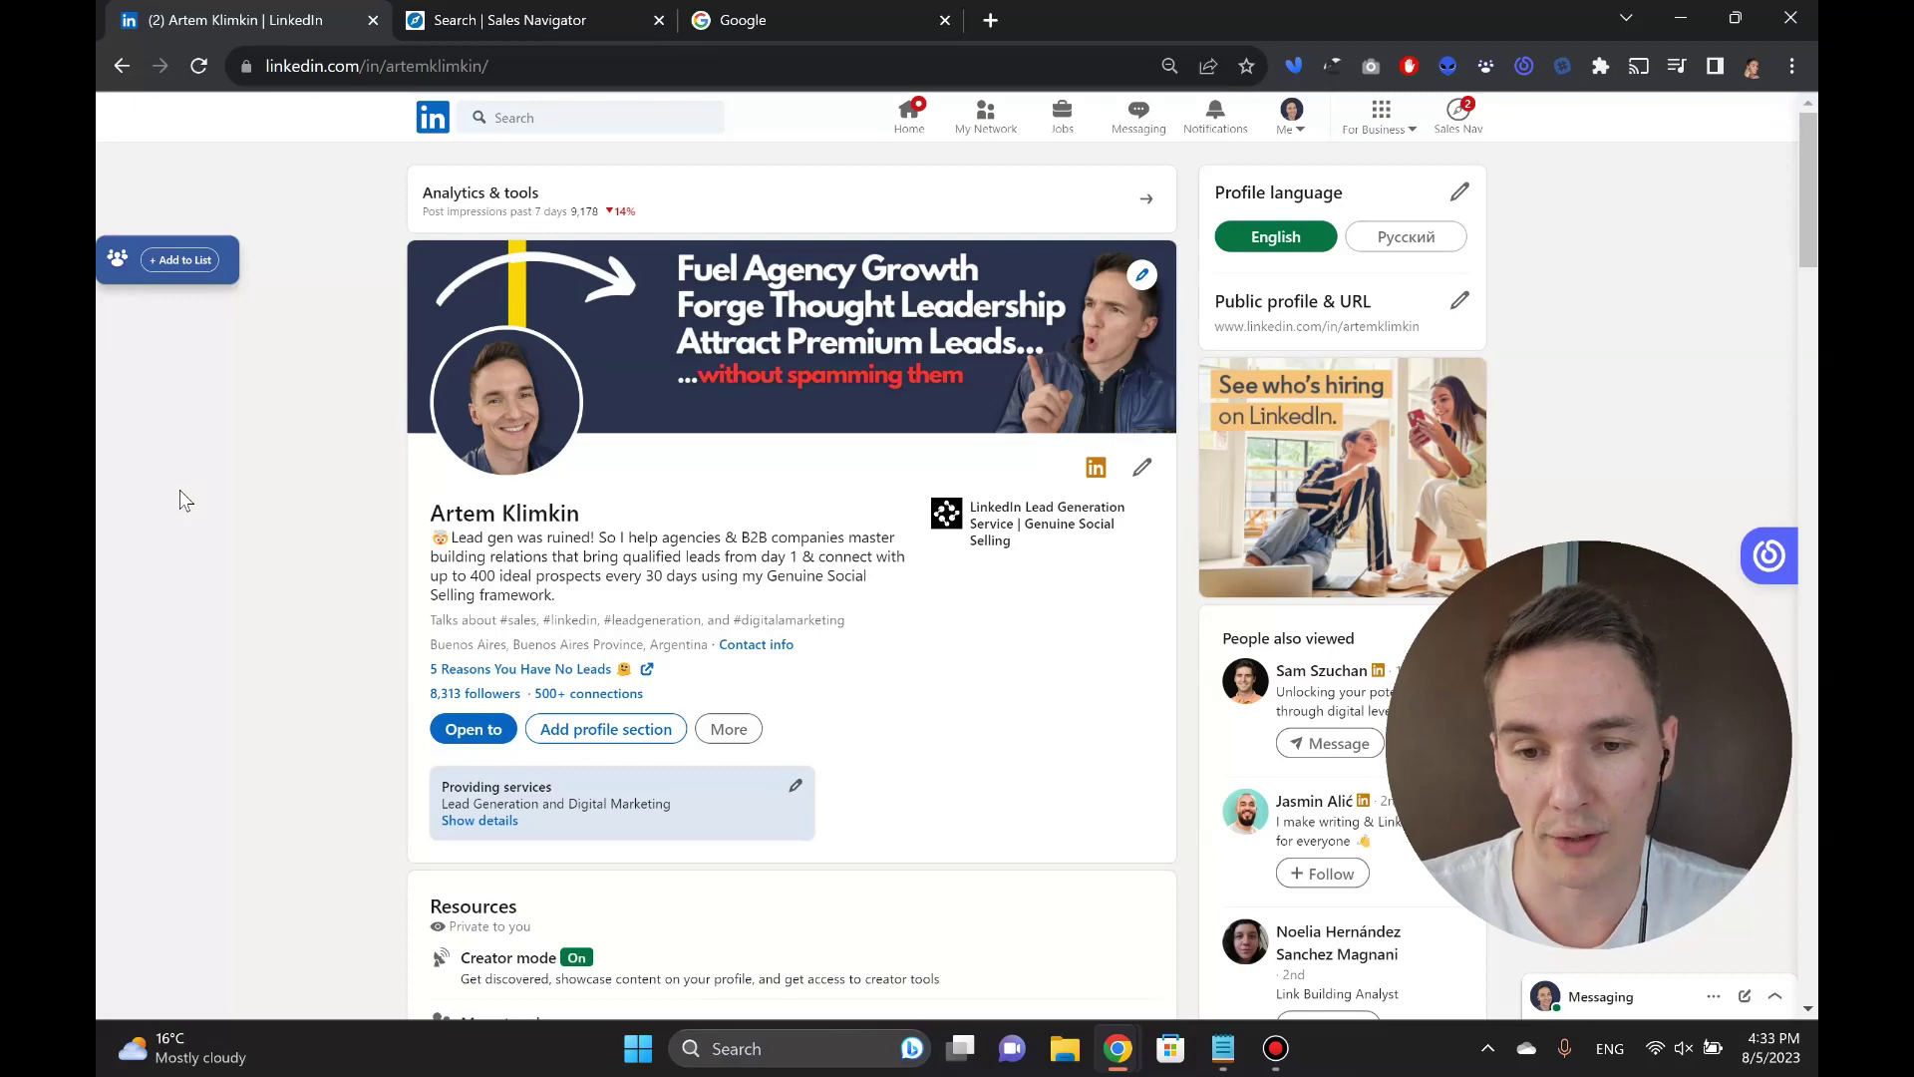
click(608, 21)
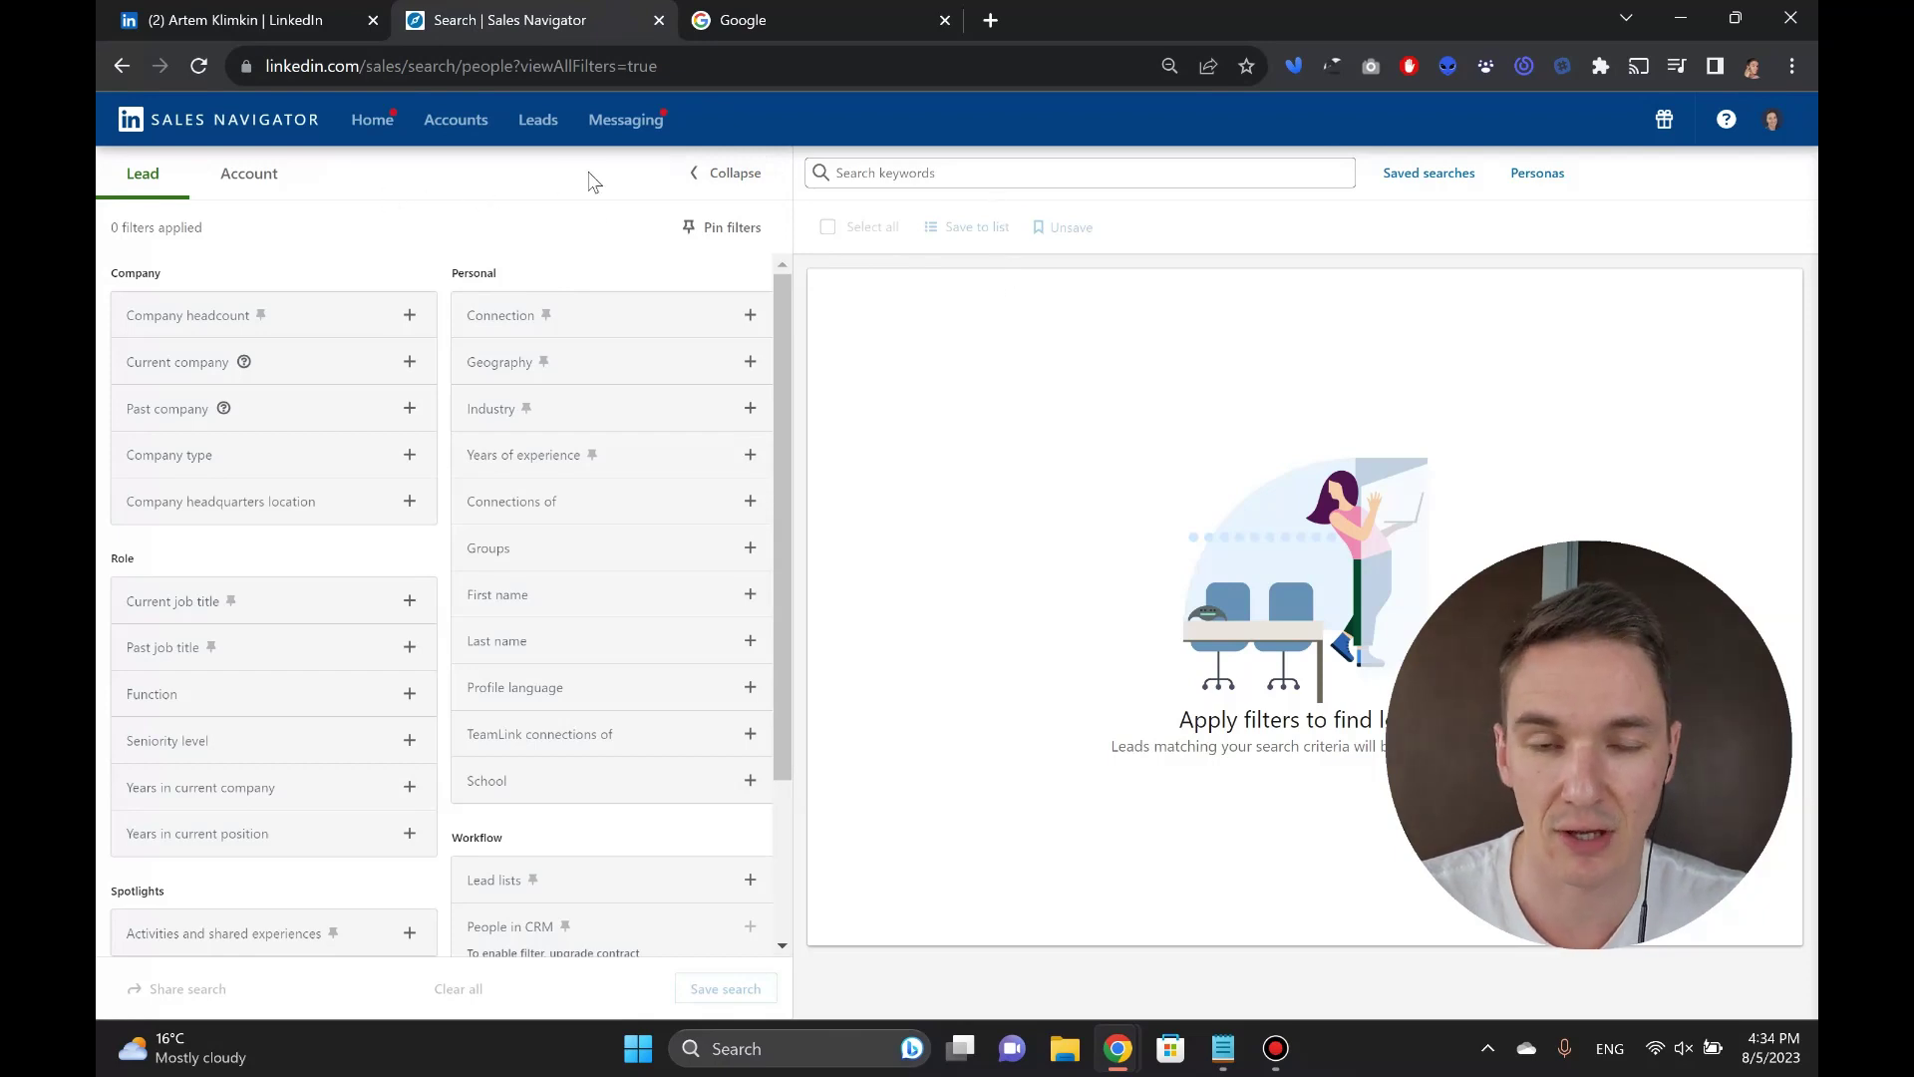
click(955, 178)
click(1454, 204)
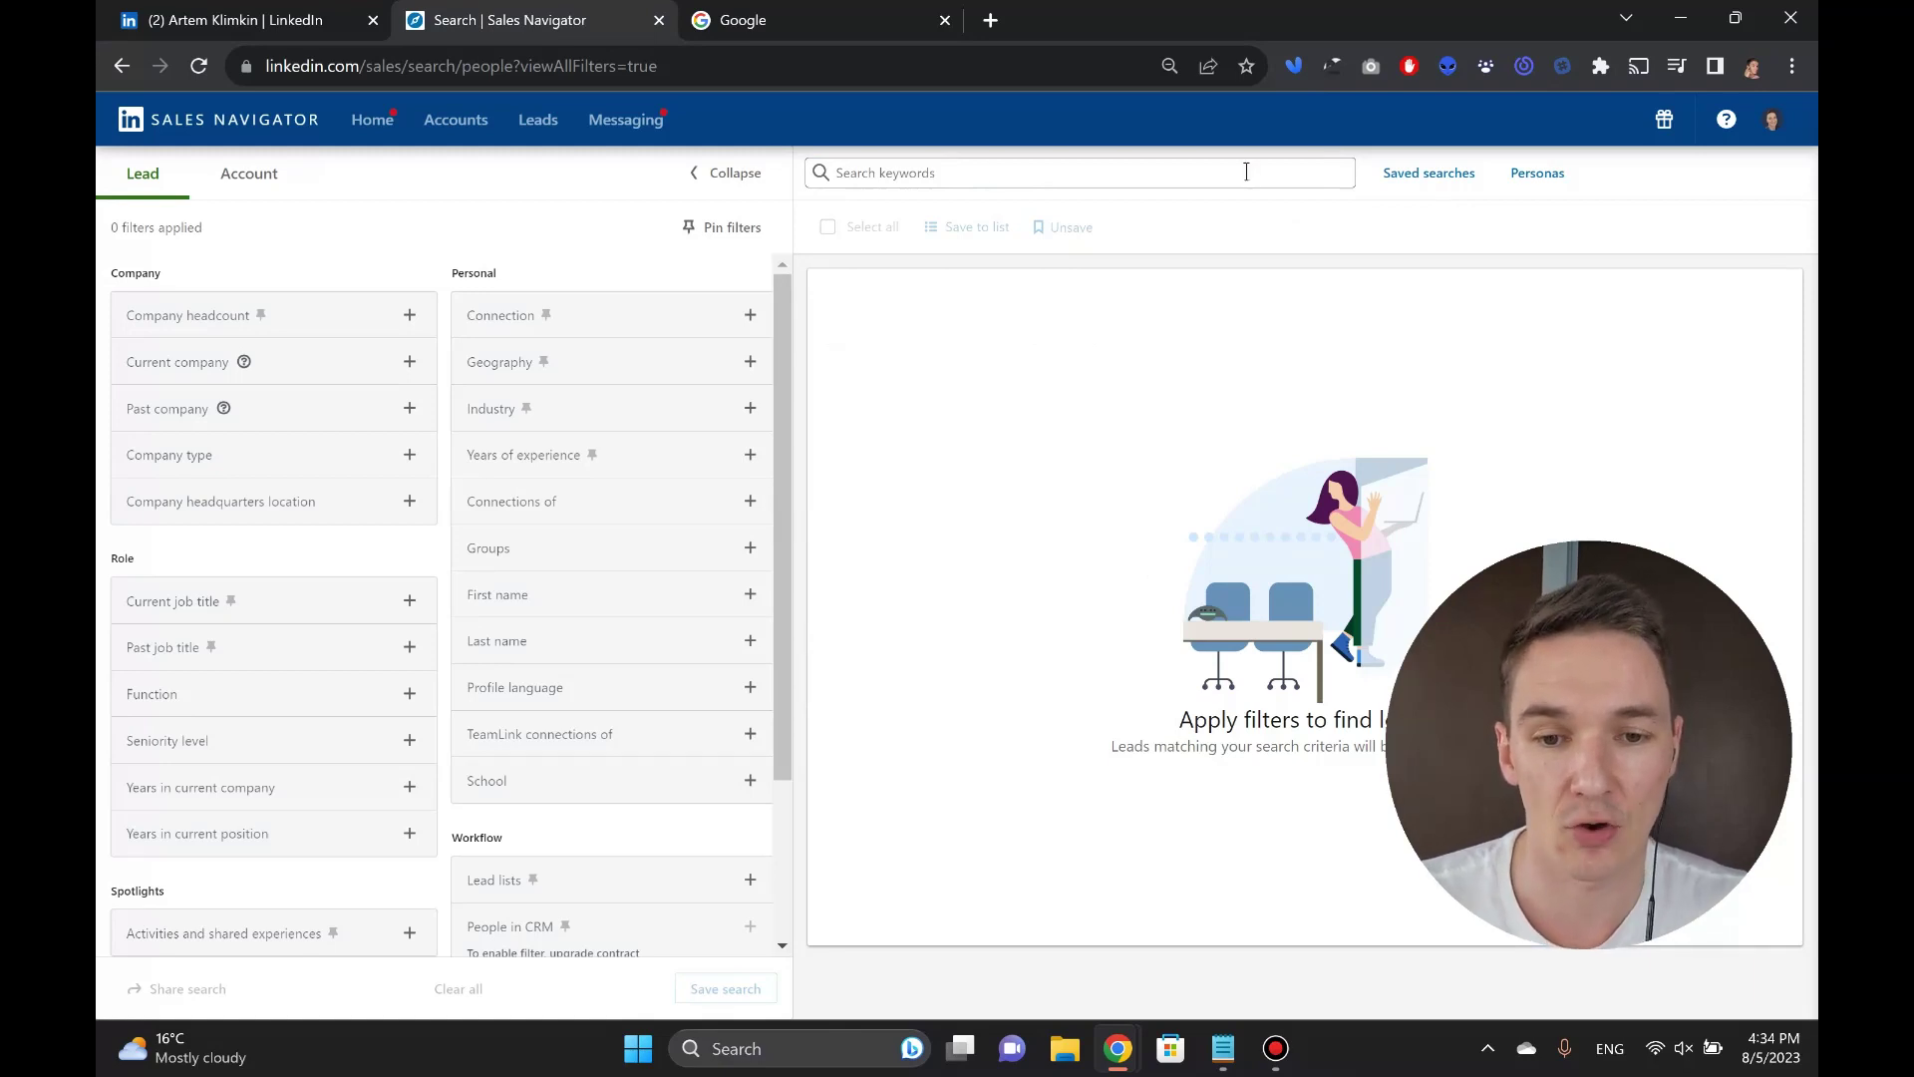
click(972, 188)
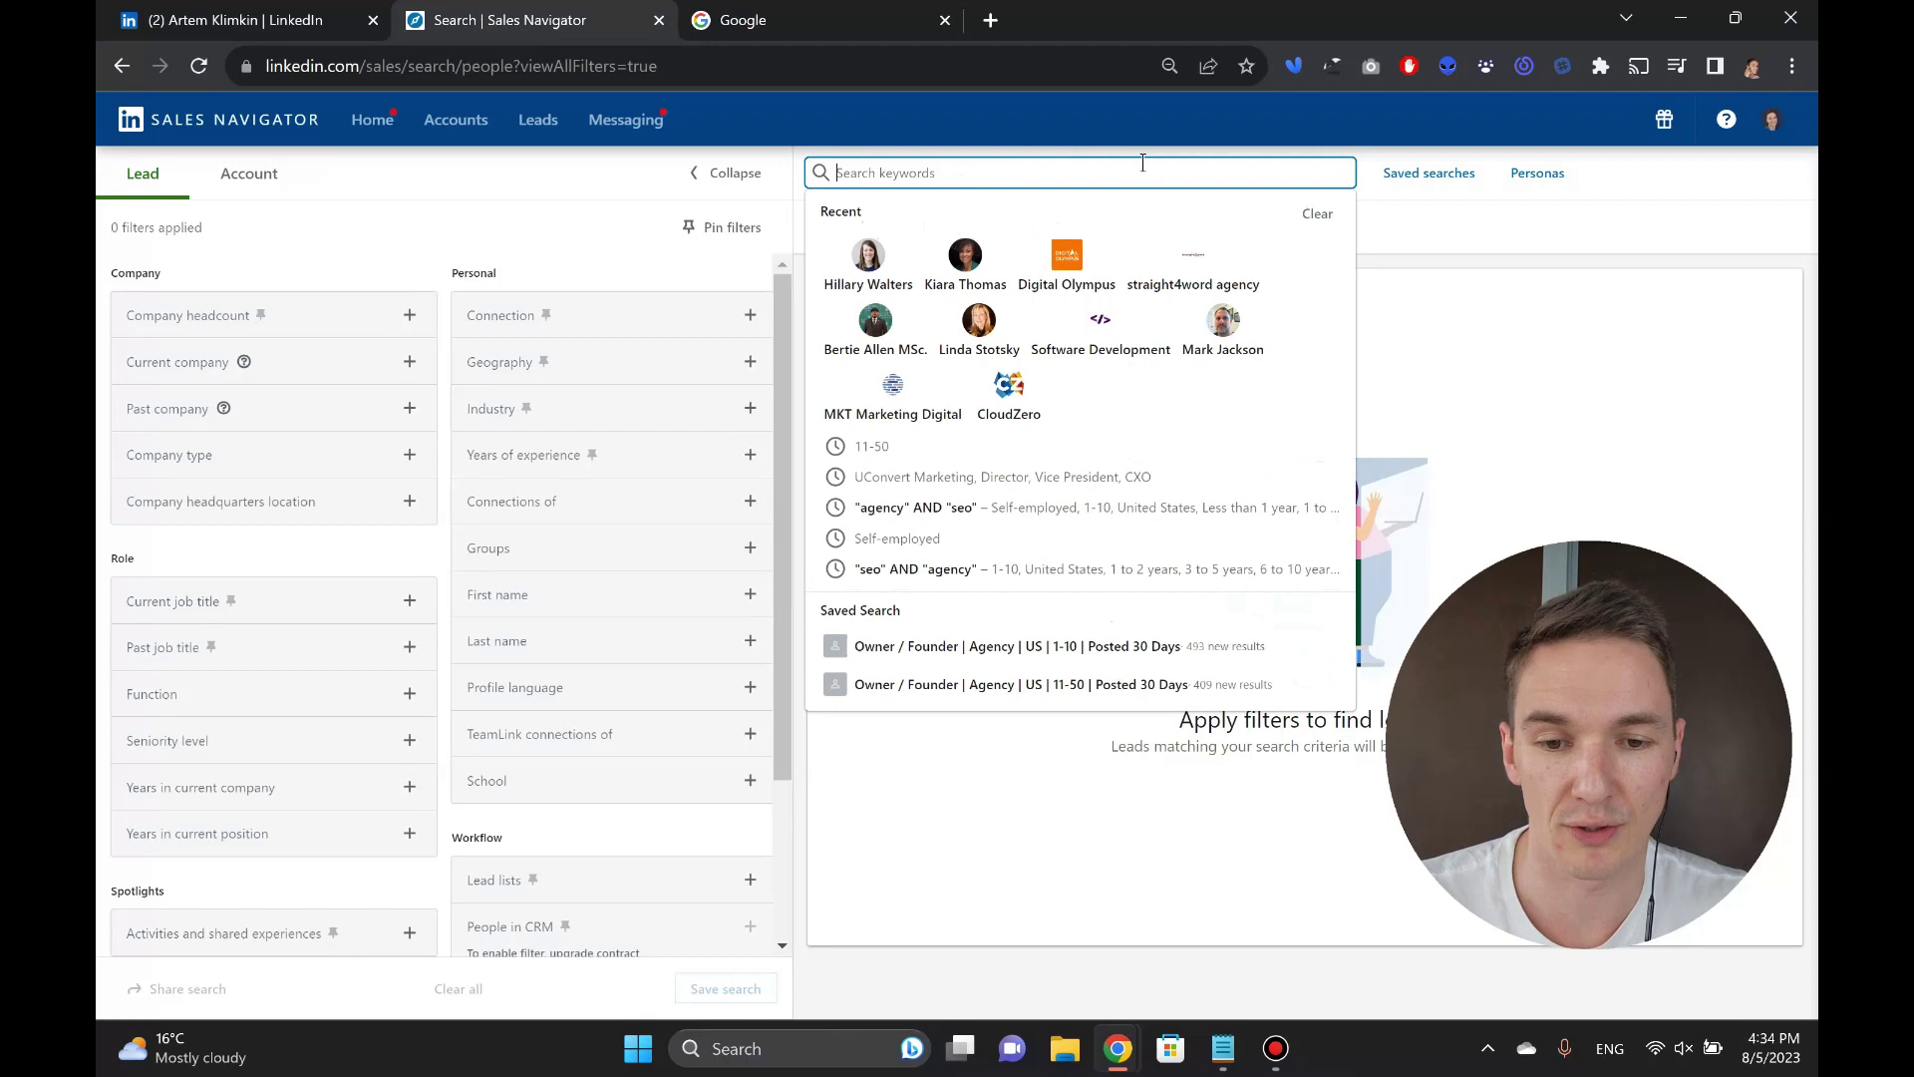
click(963, 102)
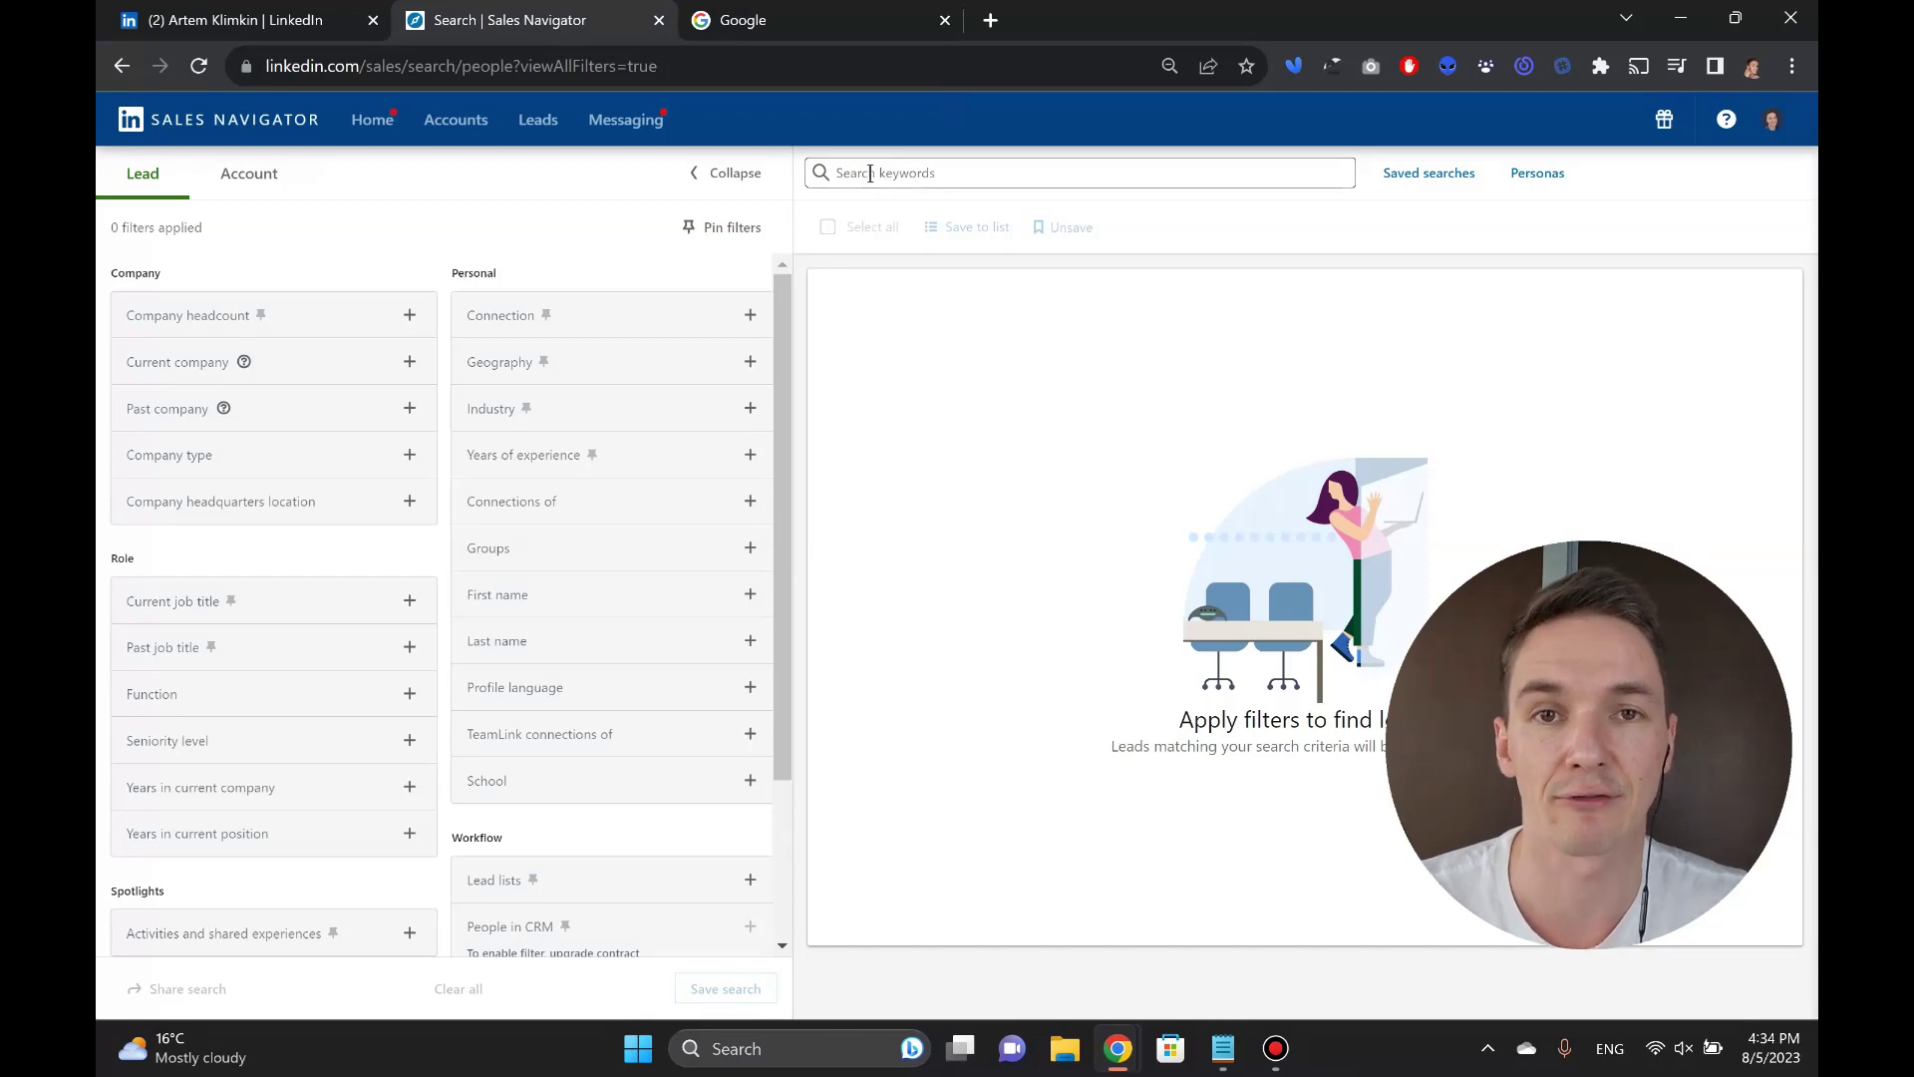
- Bring up the Notepad notes and select the site:linkedin.com inurl:com/company/ line
click(806, 22)
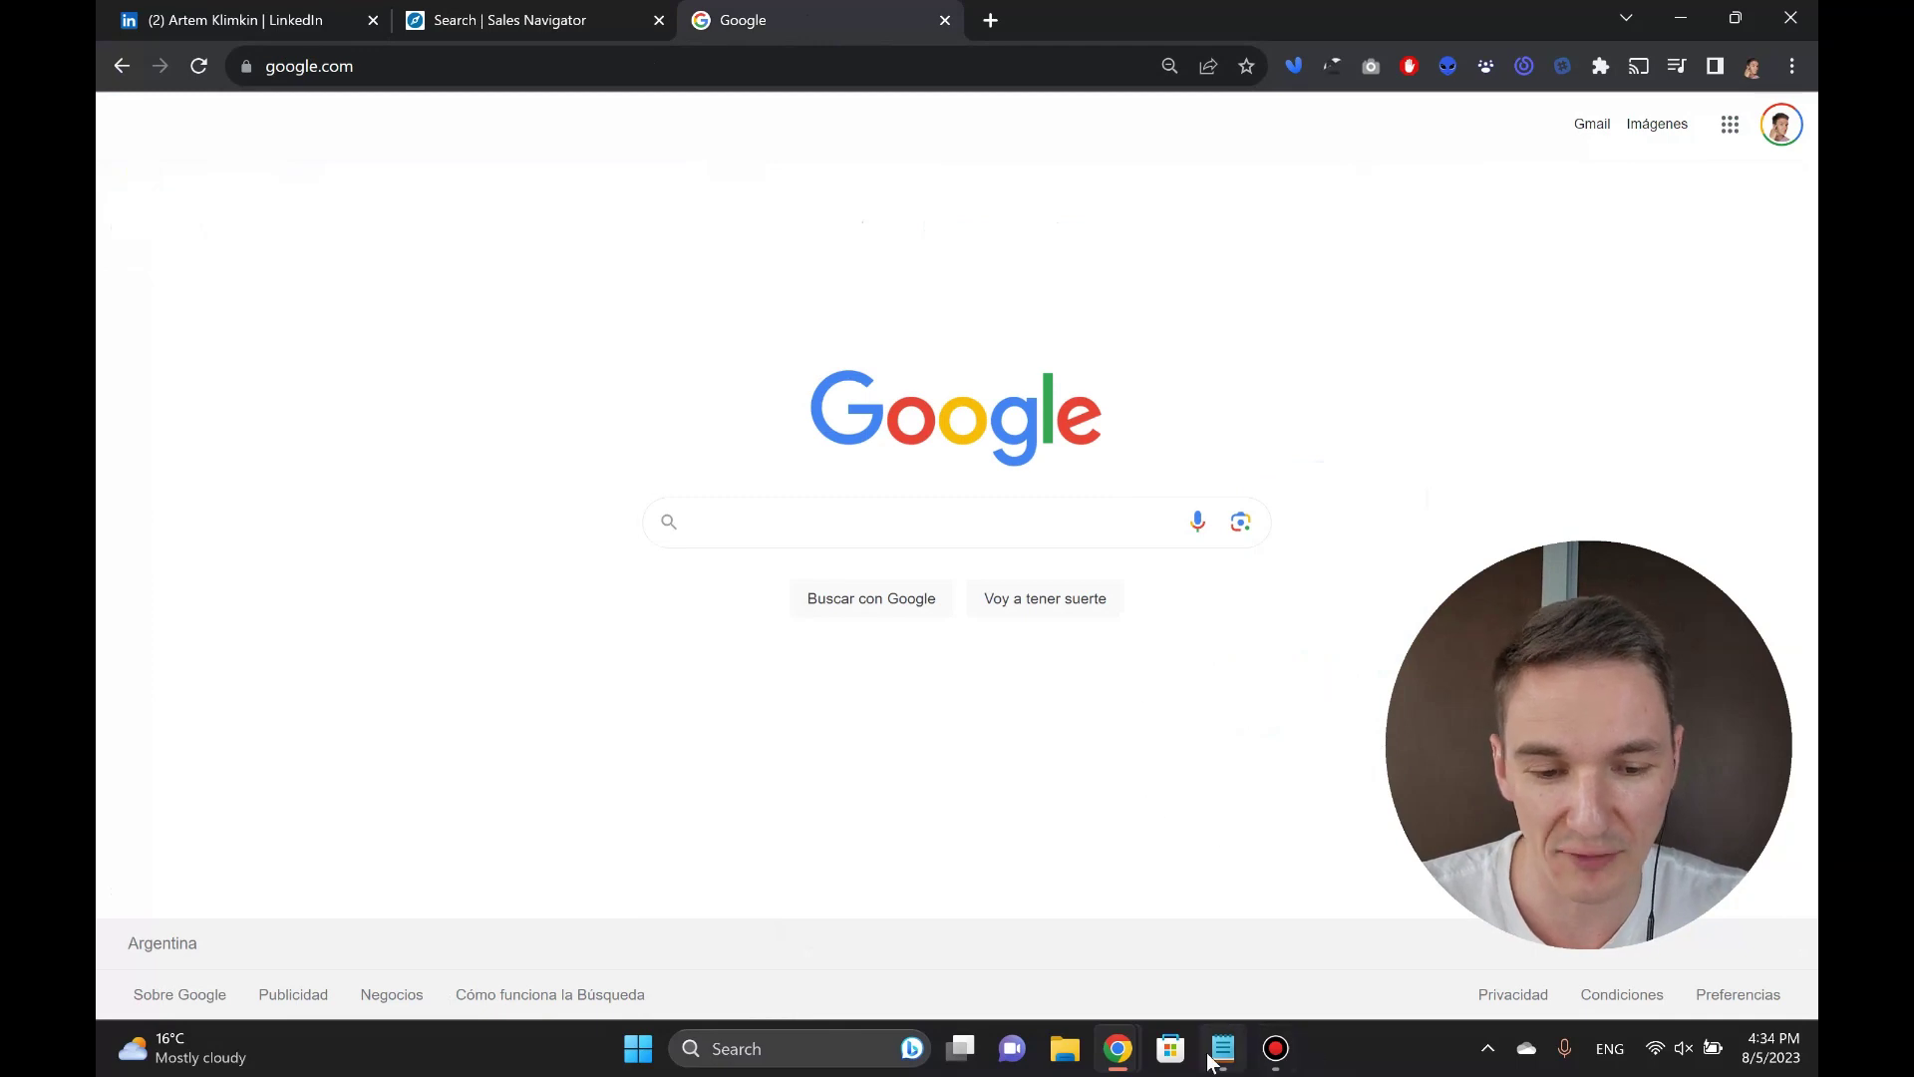
mouse_move(1218, 1055)
click(1158, 895)
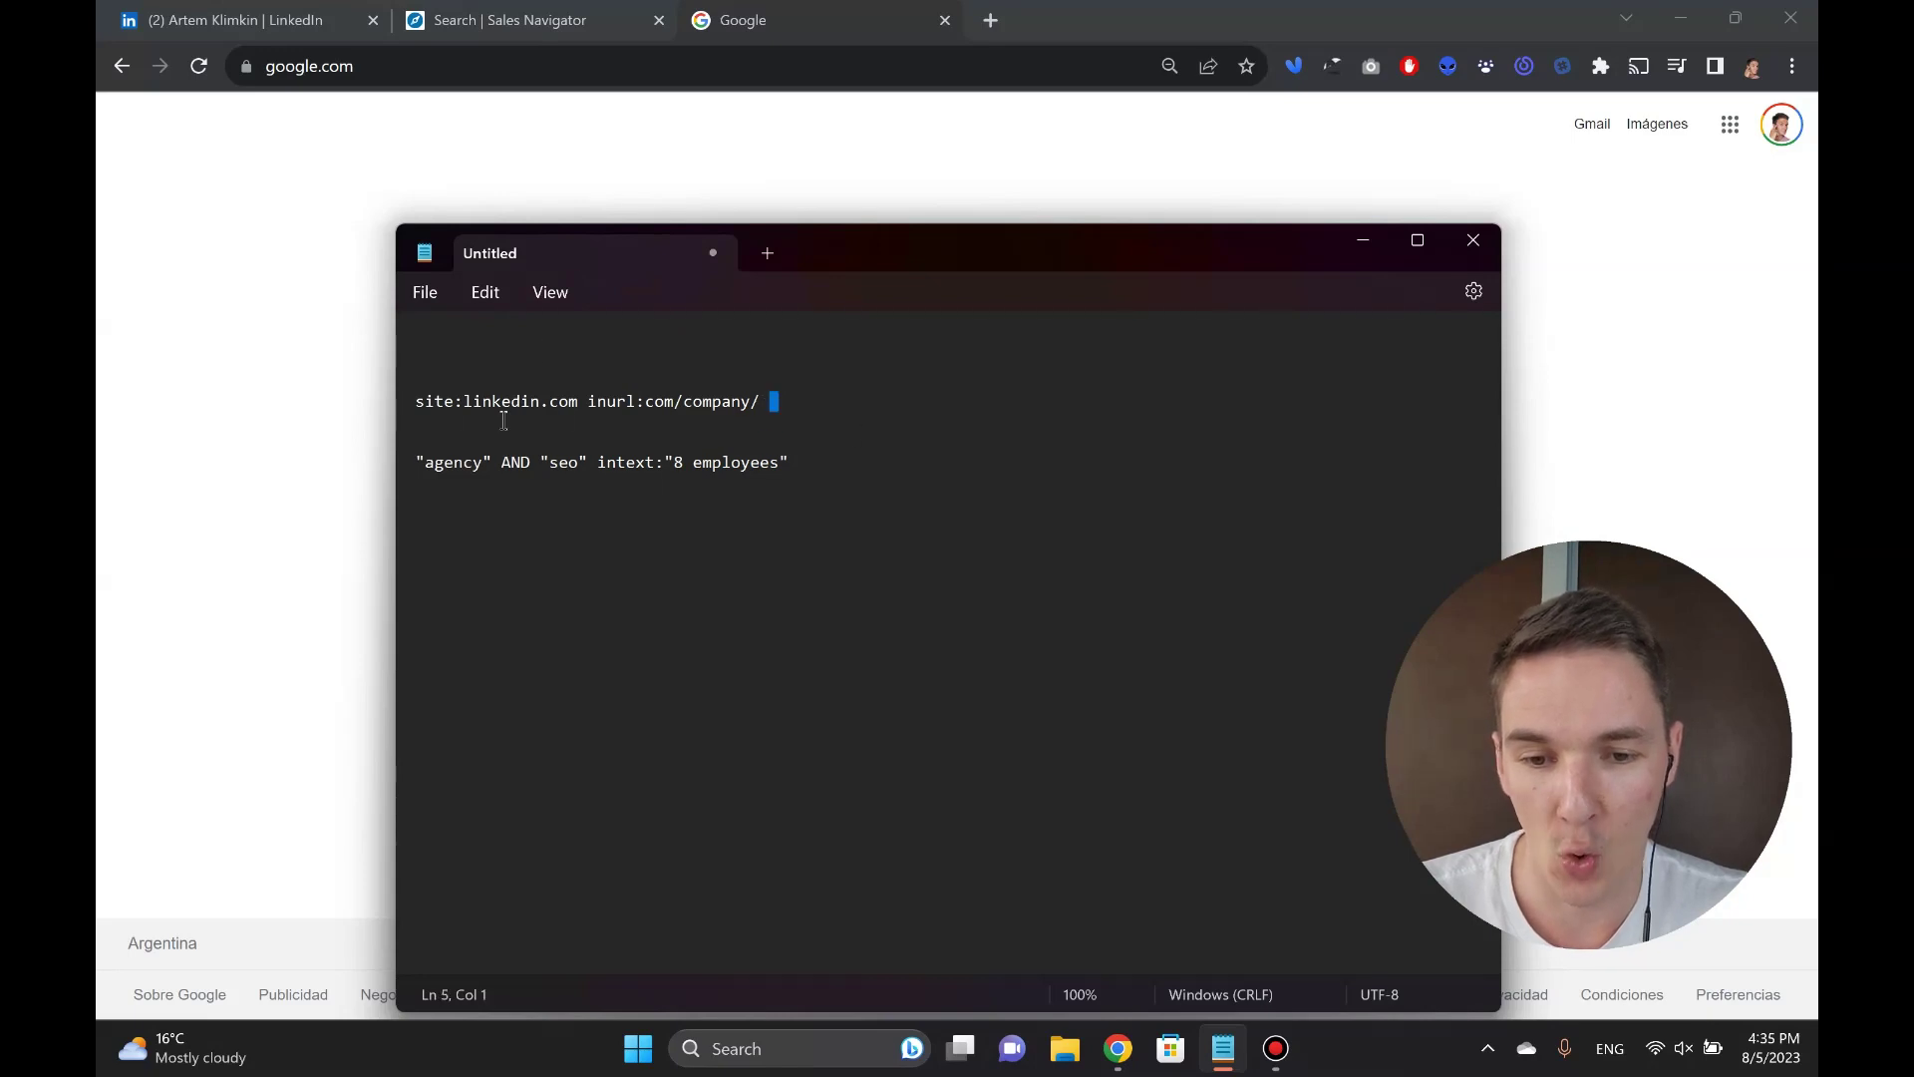
triple_click(767, 401)
key(ctrl+c)
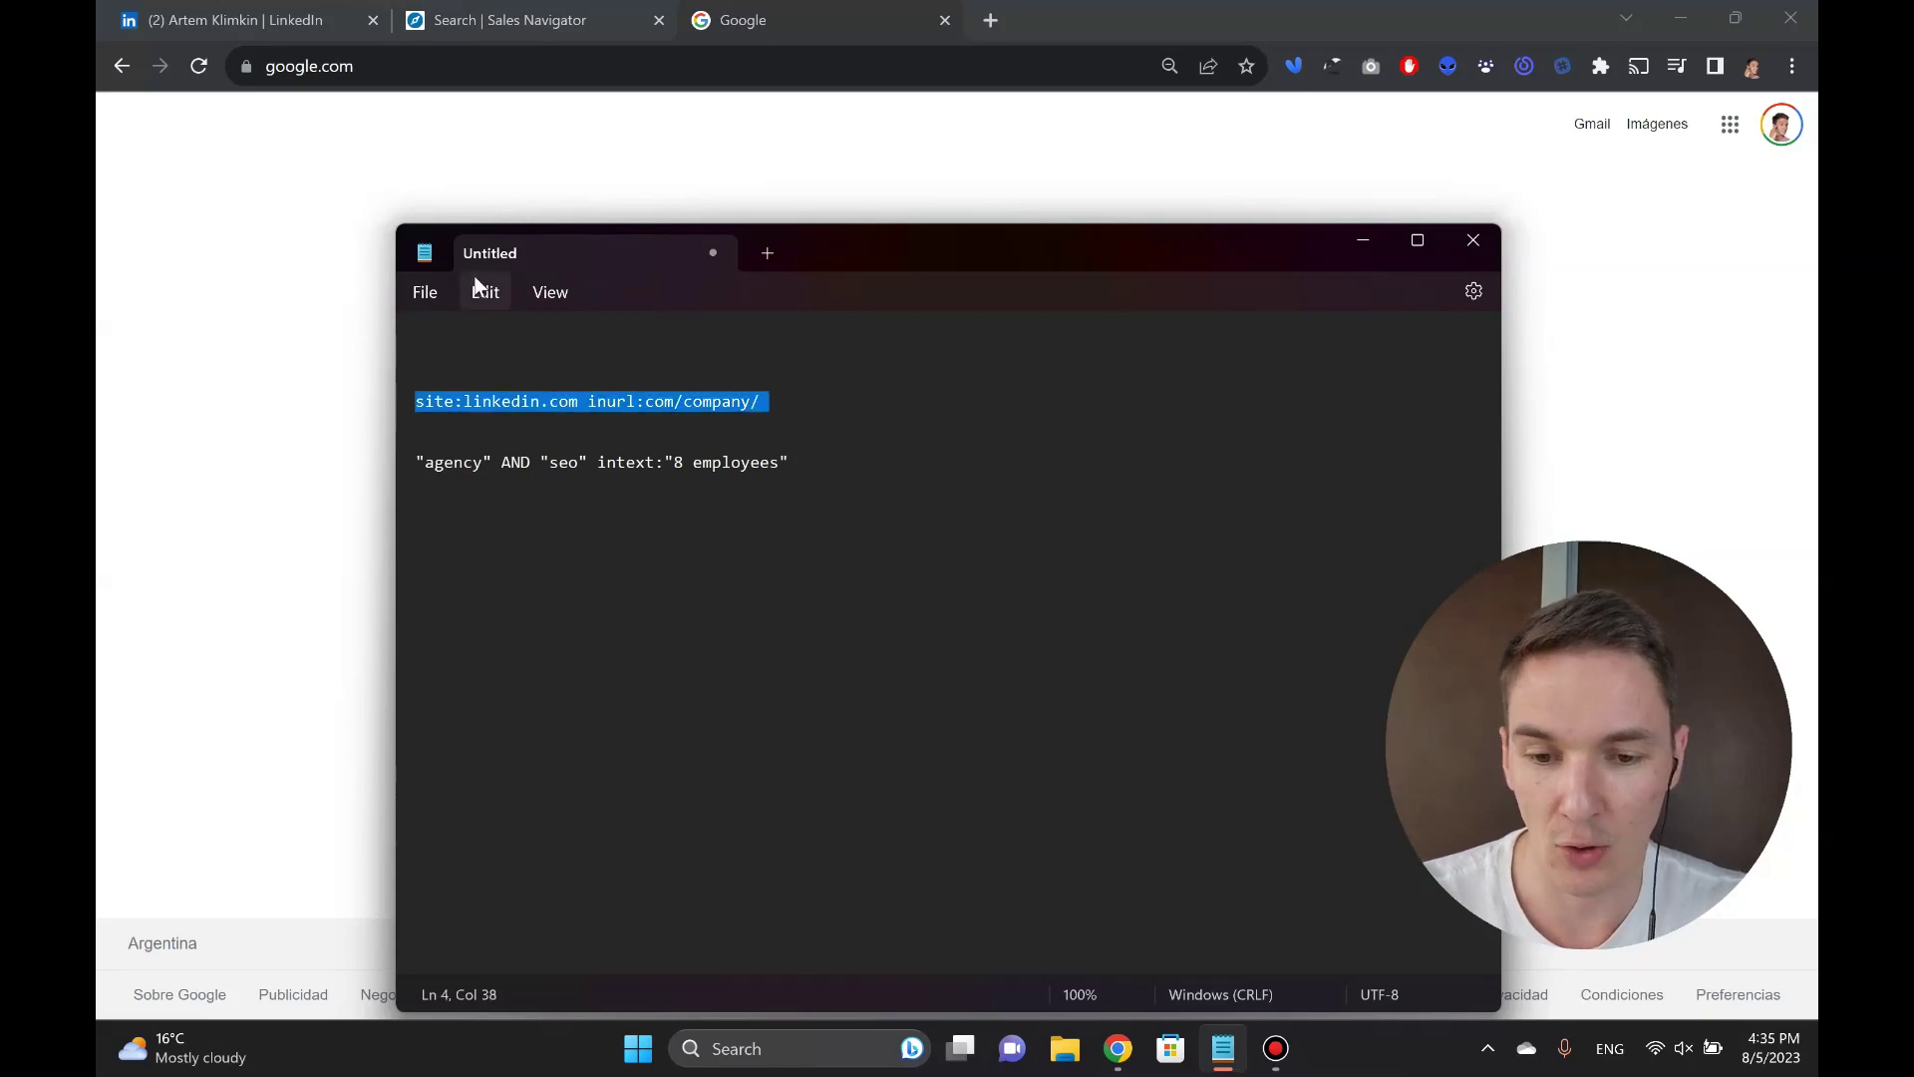
- Paste site:linkedin.com inurl:com/company/ into Chrome's address bar
click(516, 67)
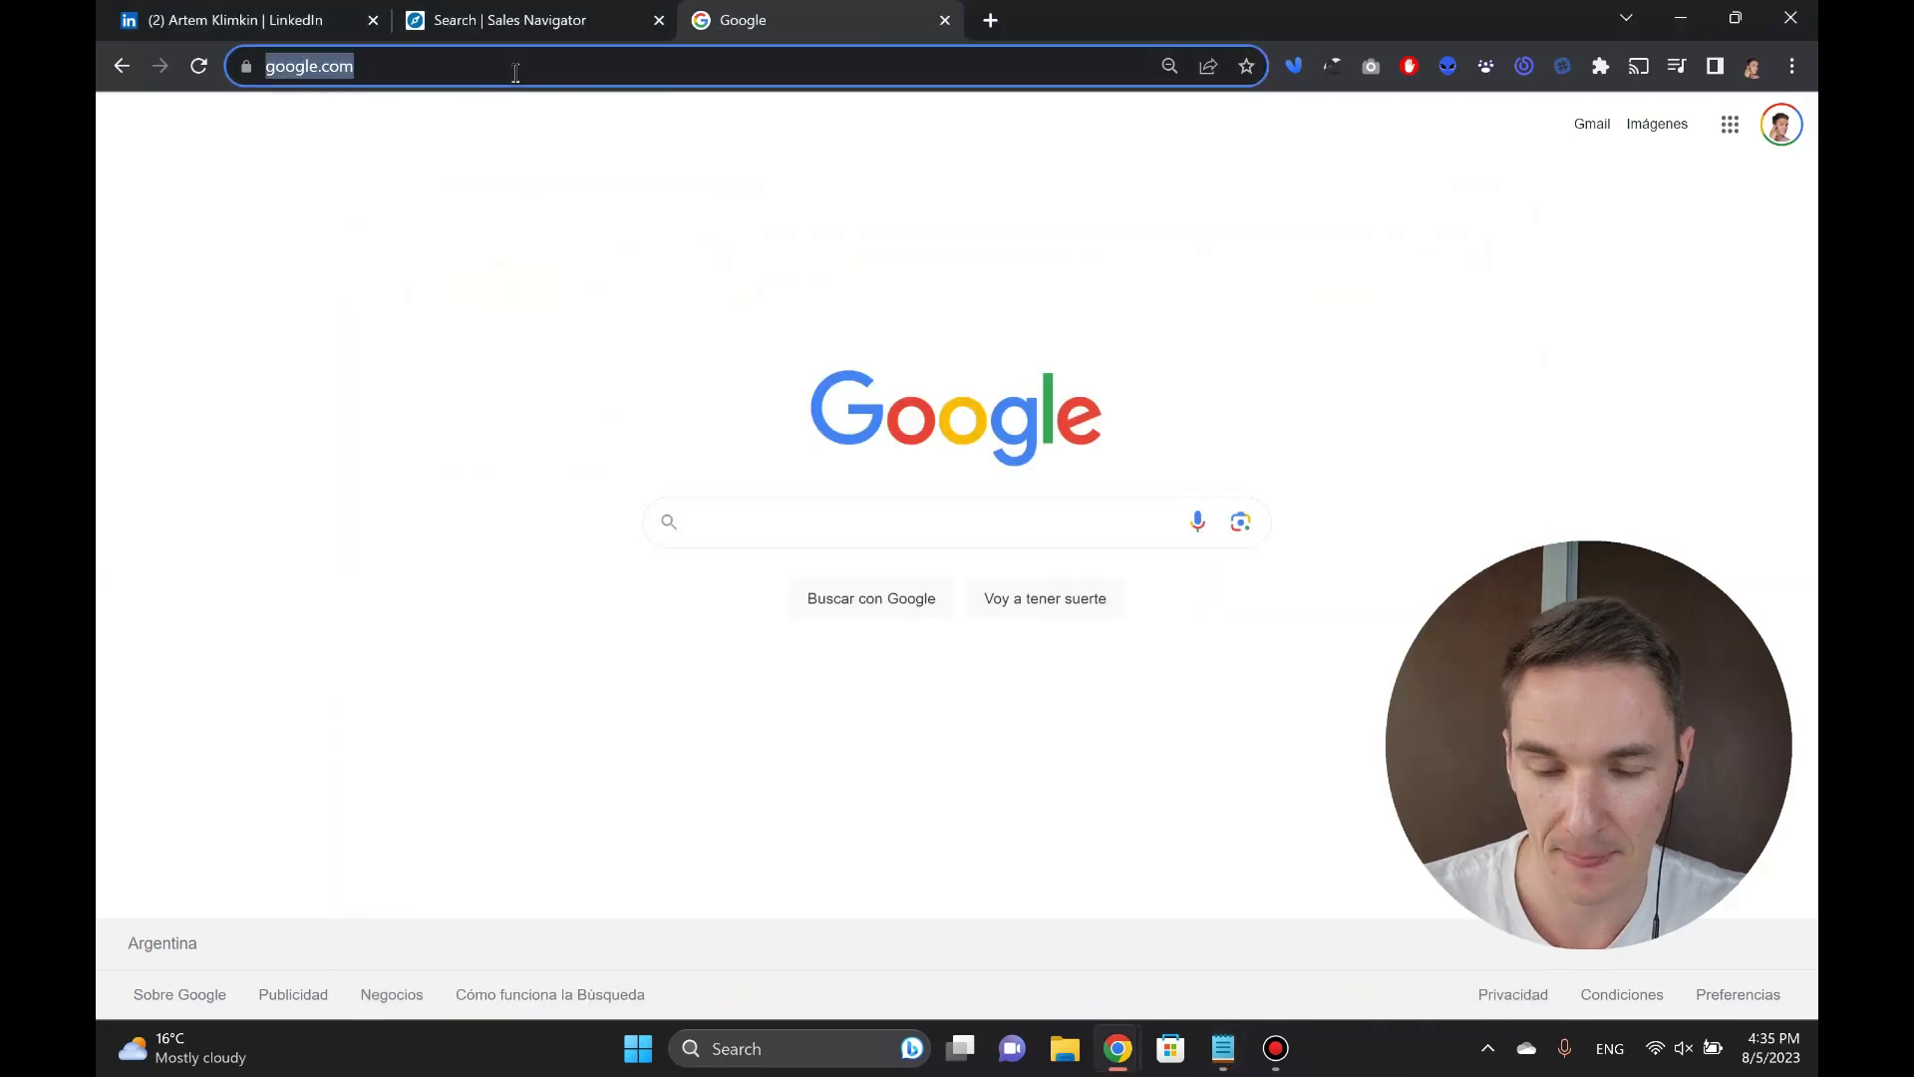
key(ctrl+v)
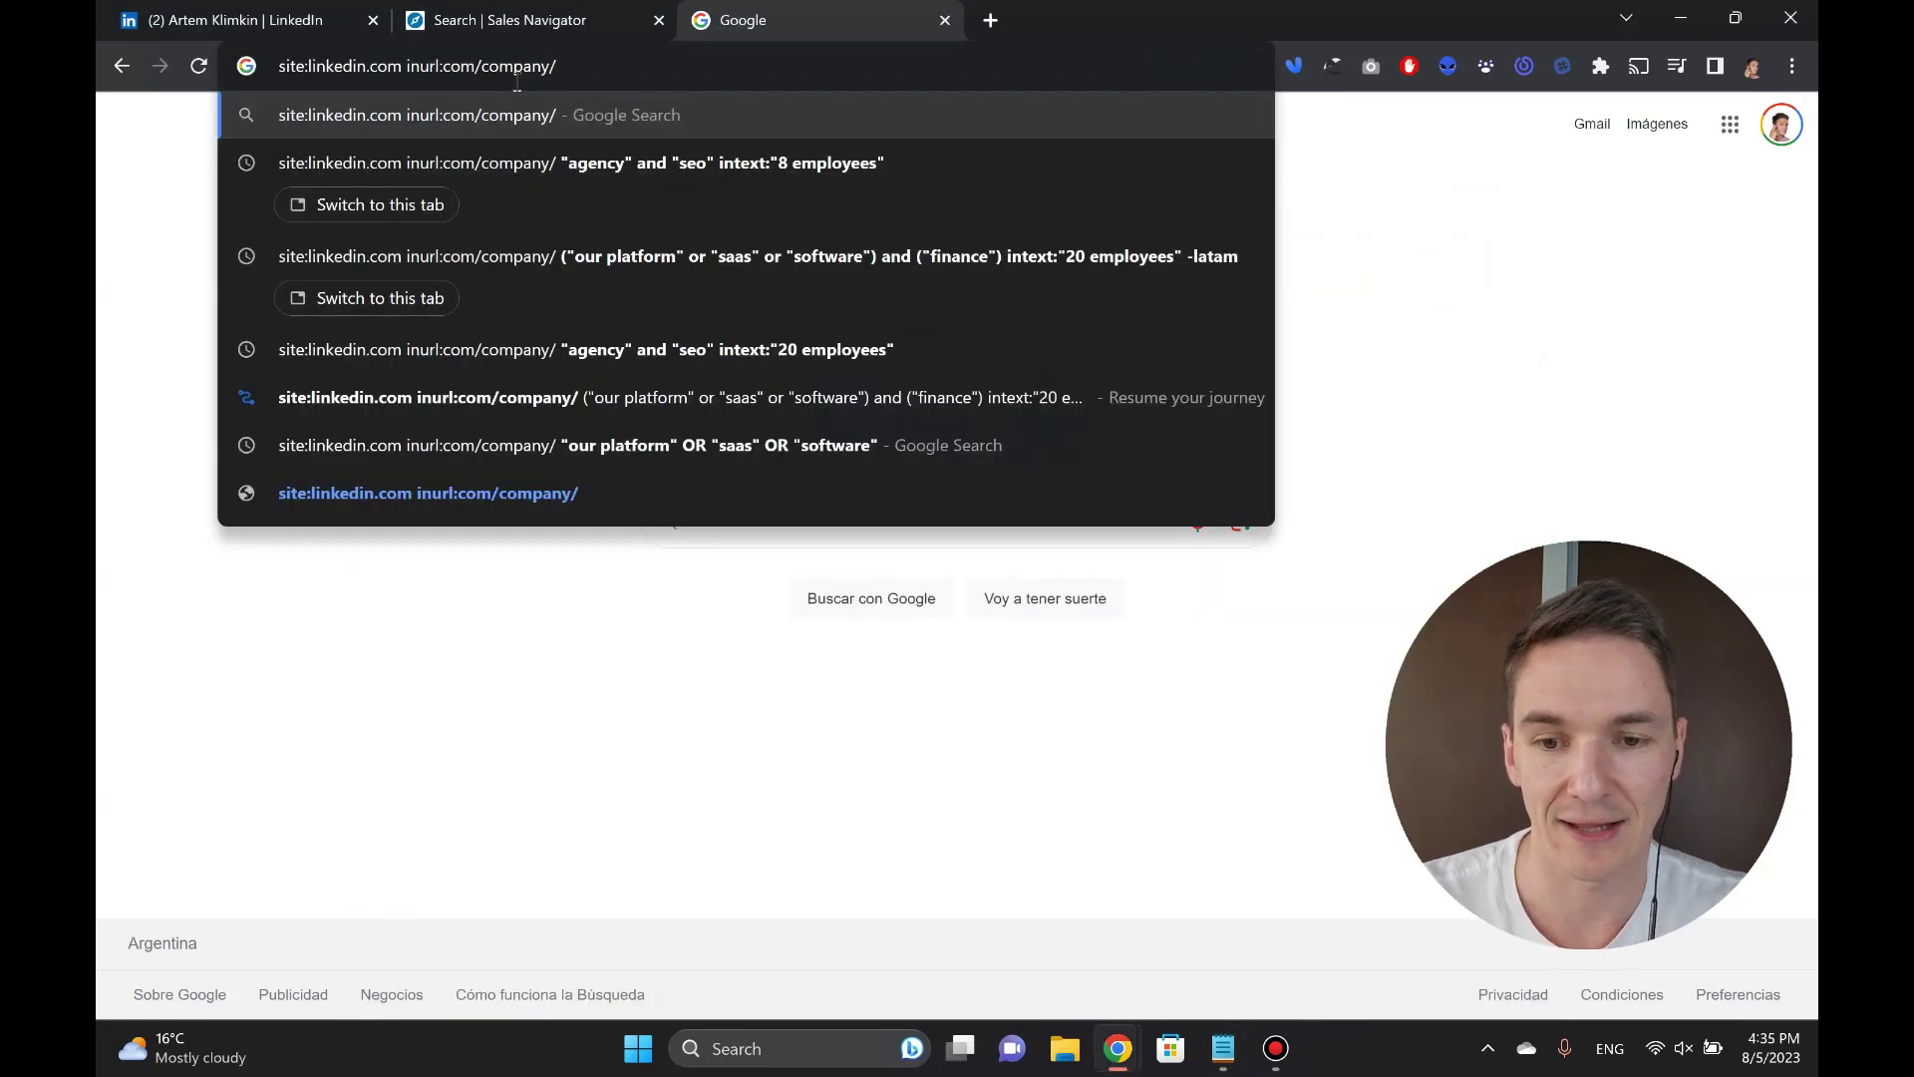
drag(475, 67, 541, 133)
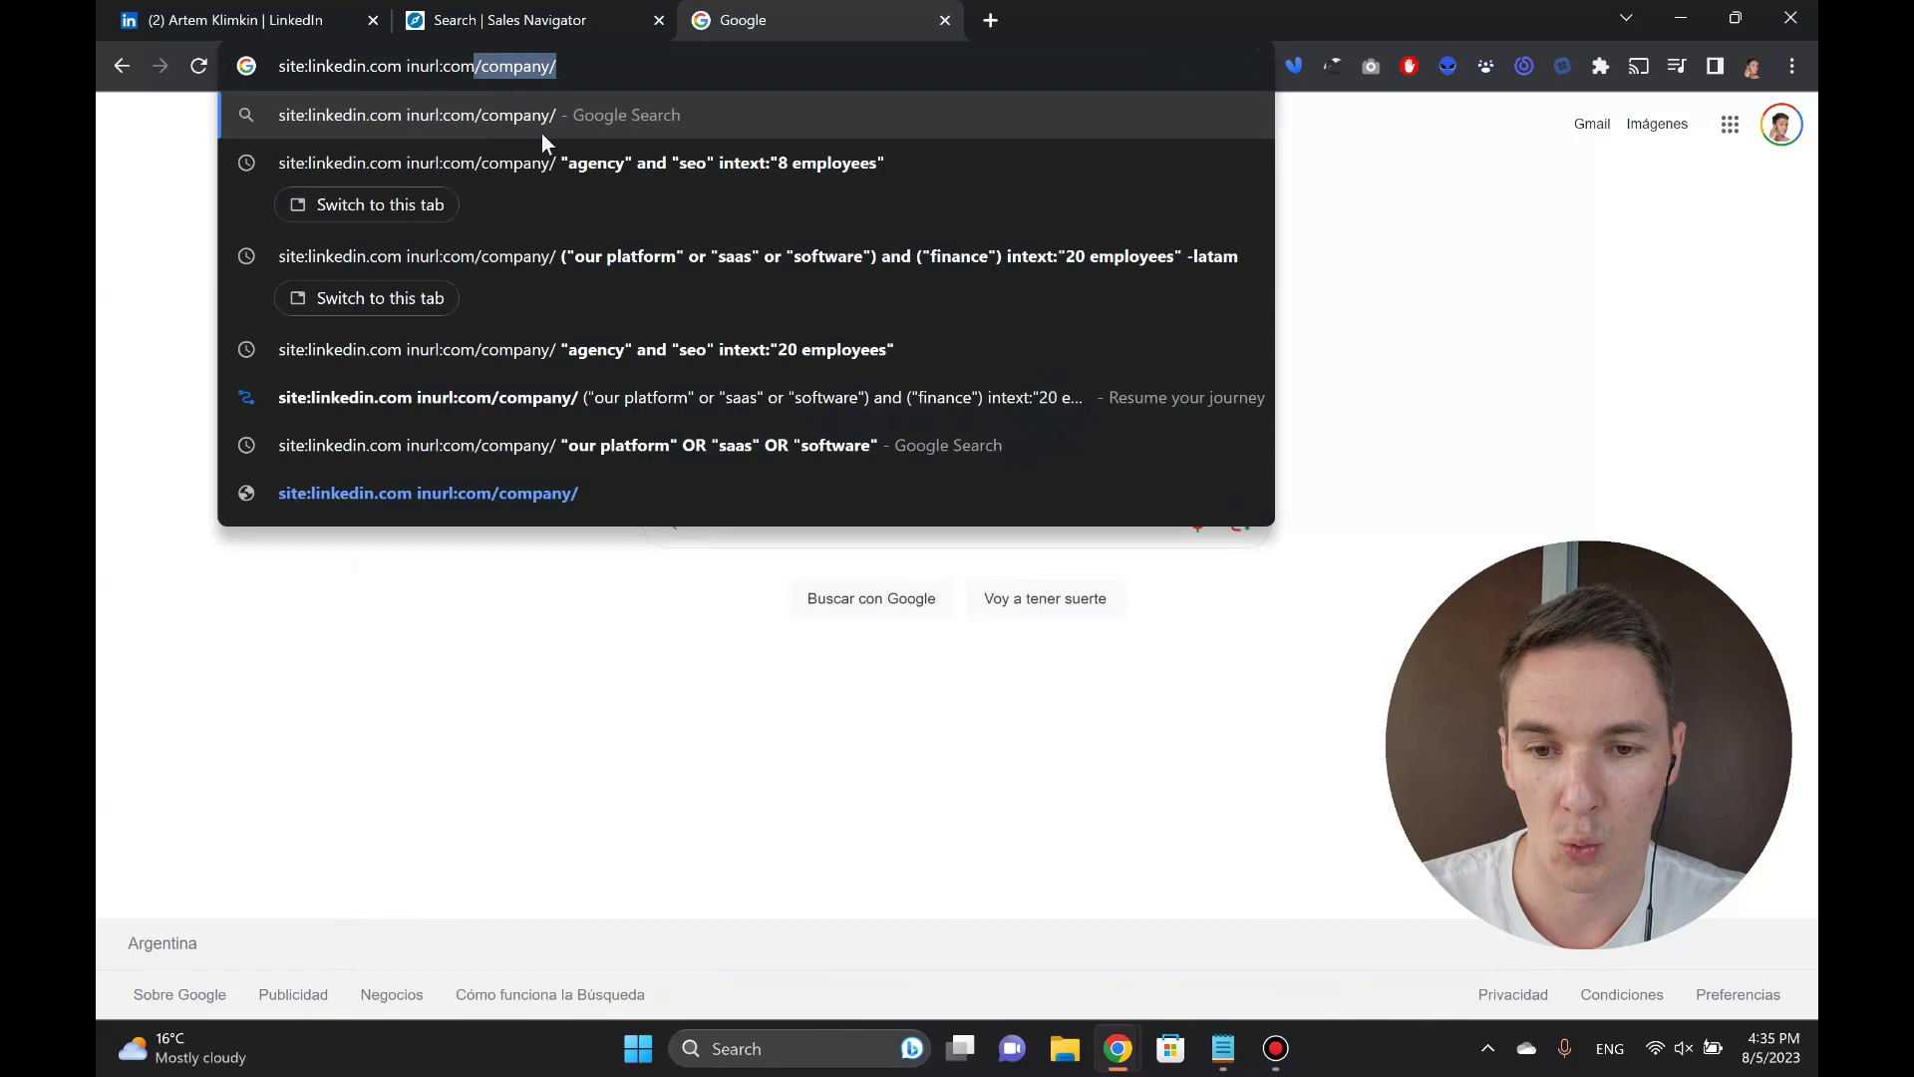
click(559, 67)
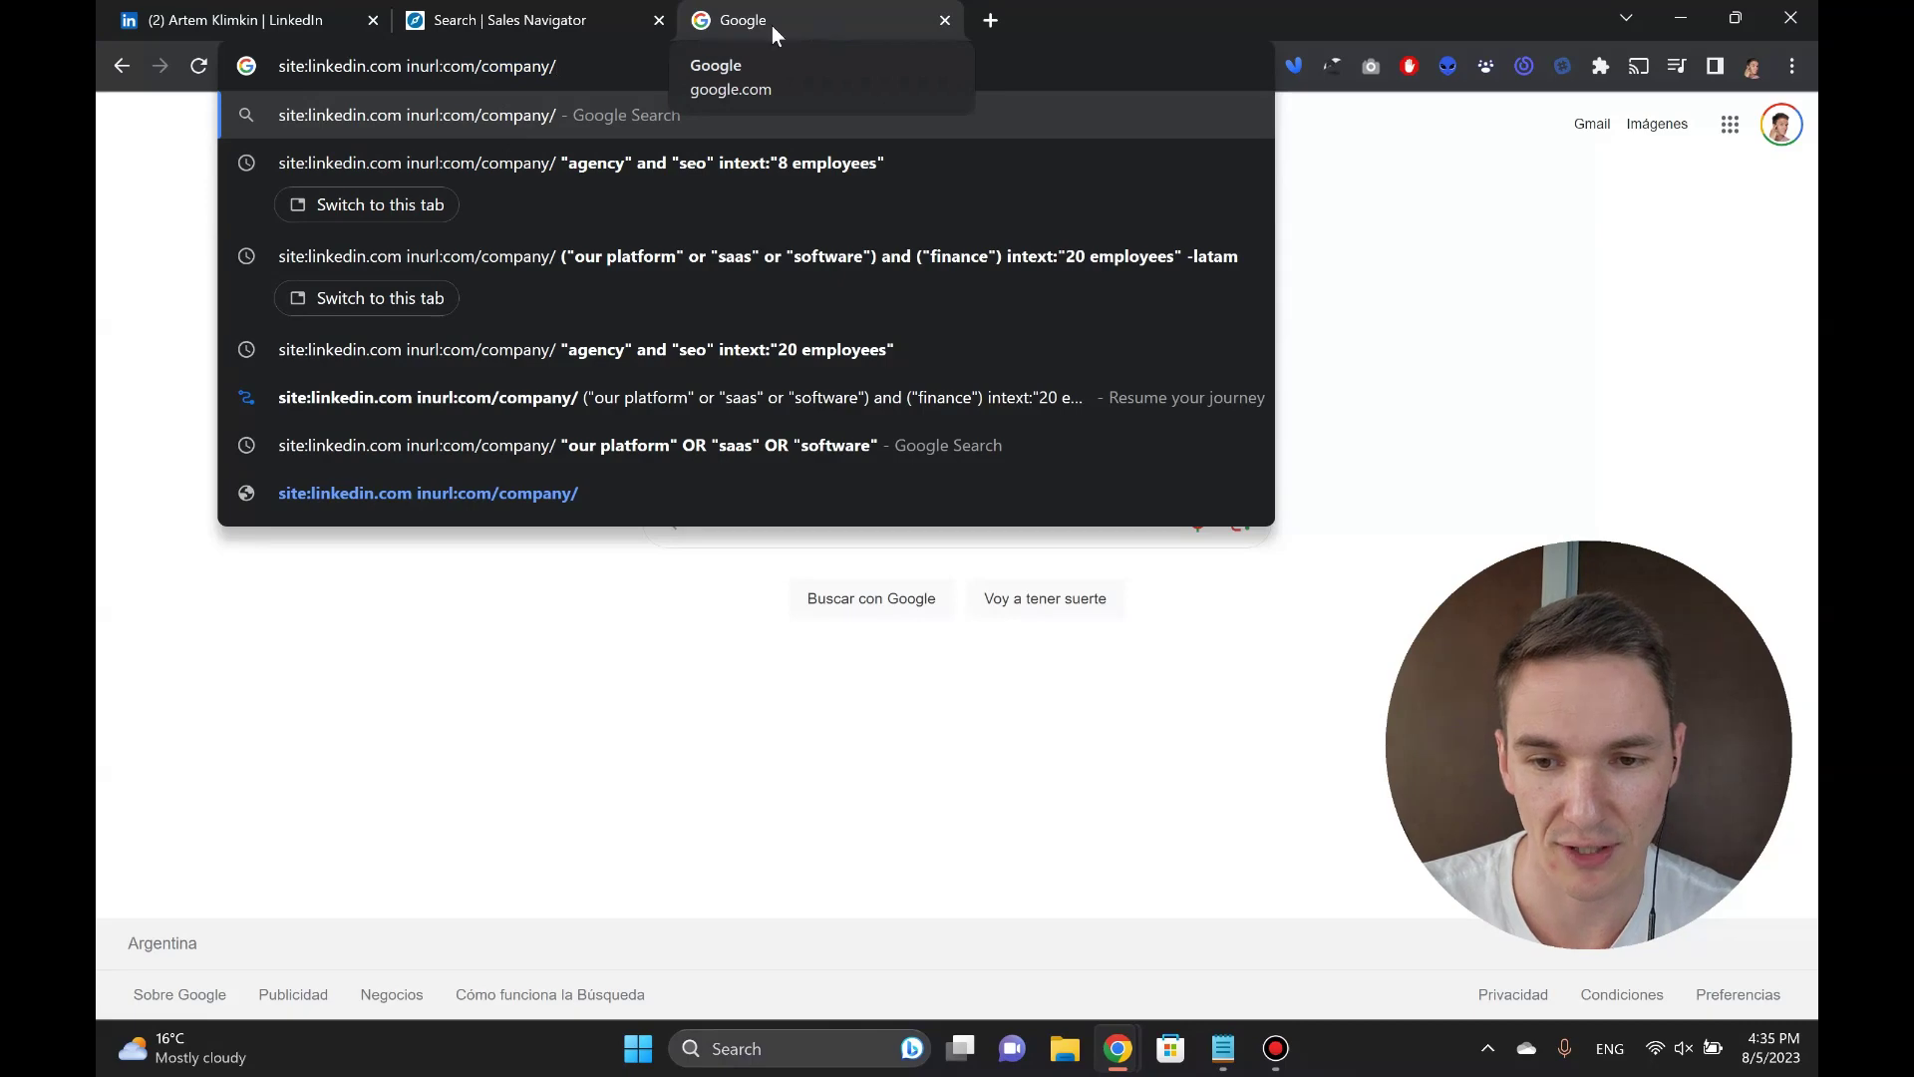
- Review the query's linkedin.com site and inurl:com/company/ parts, then run the search
drag(402, 65, 289, 65)
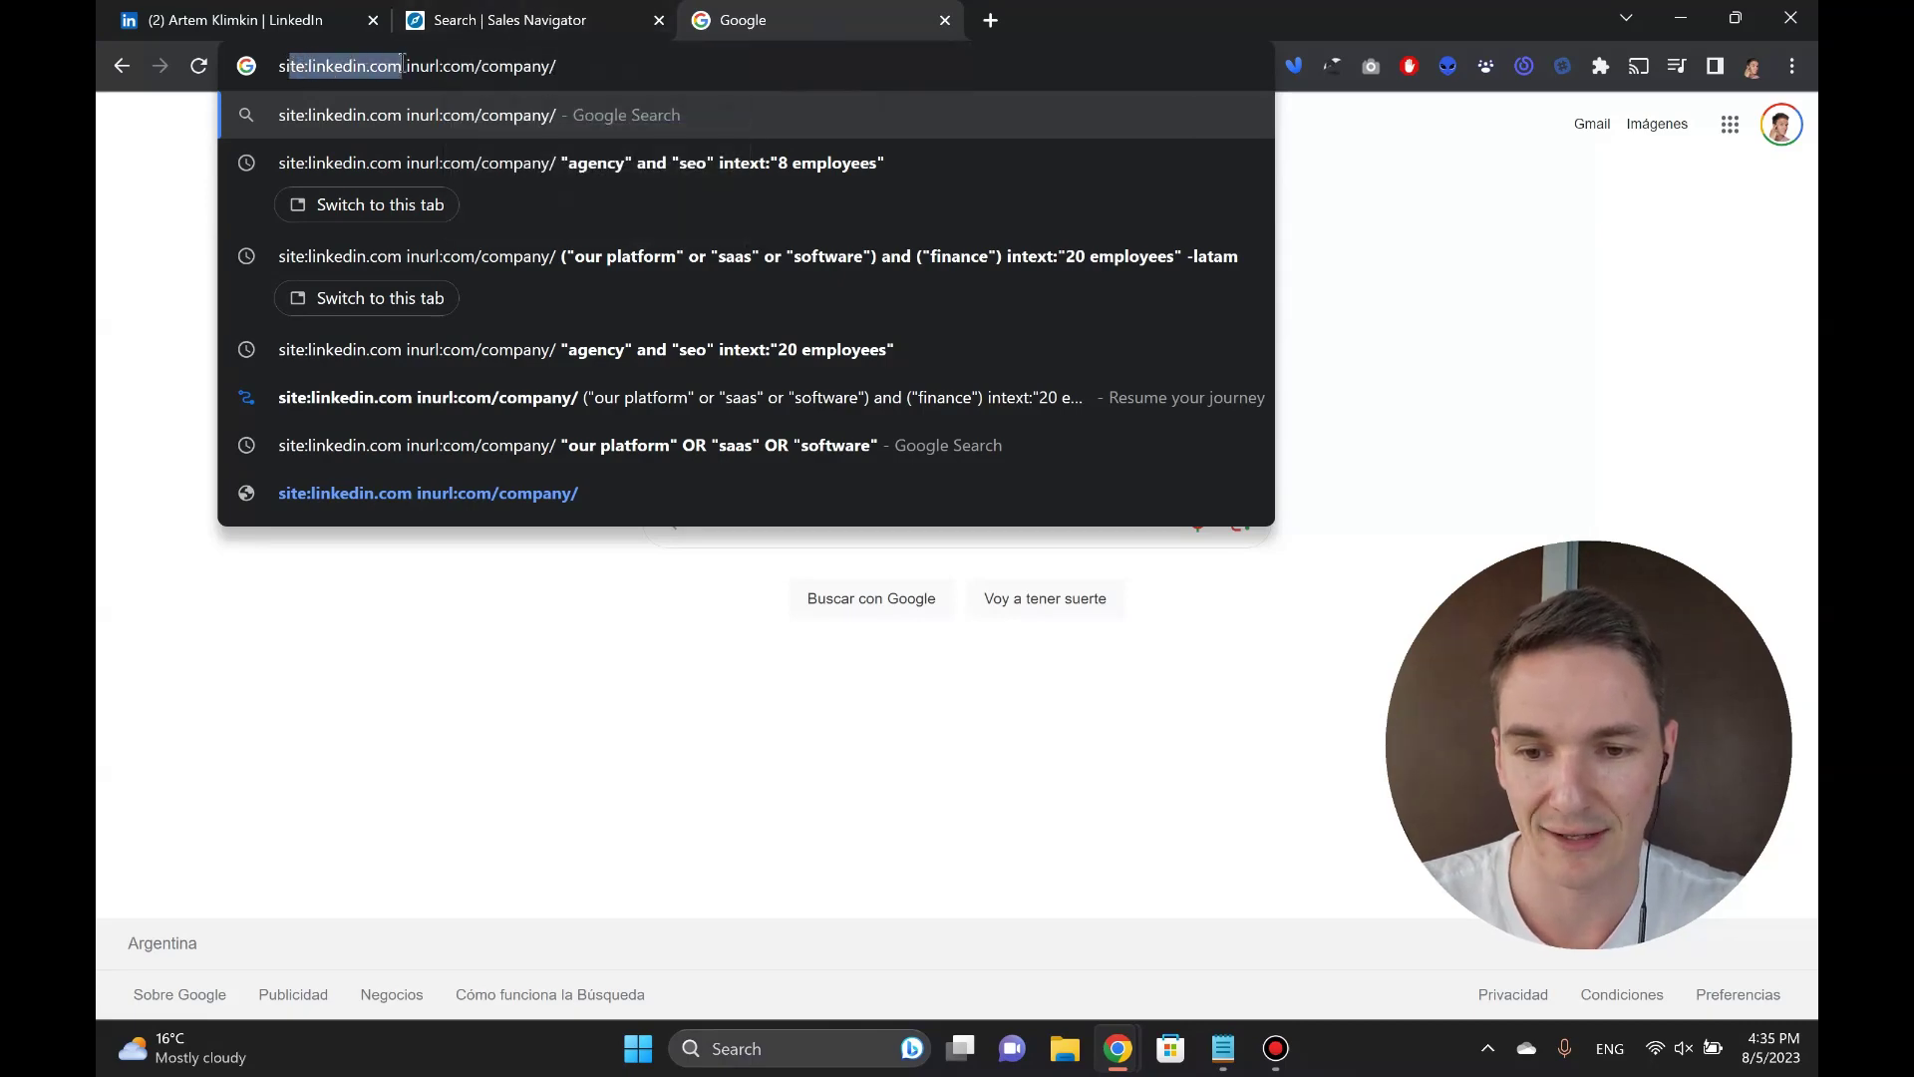
drag(406, 65, 579, 70)
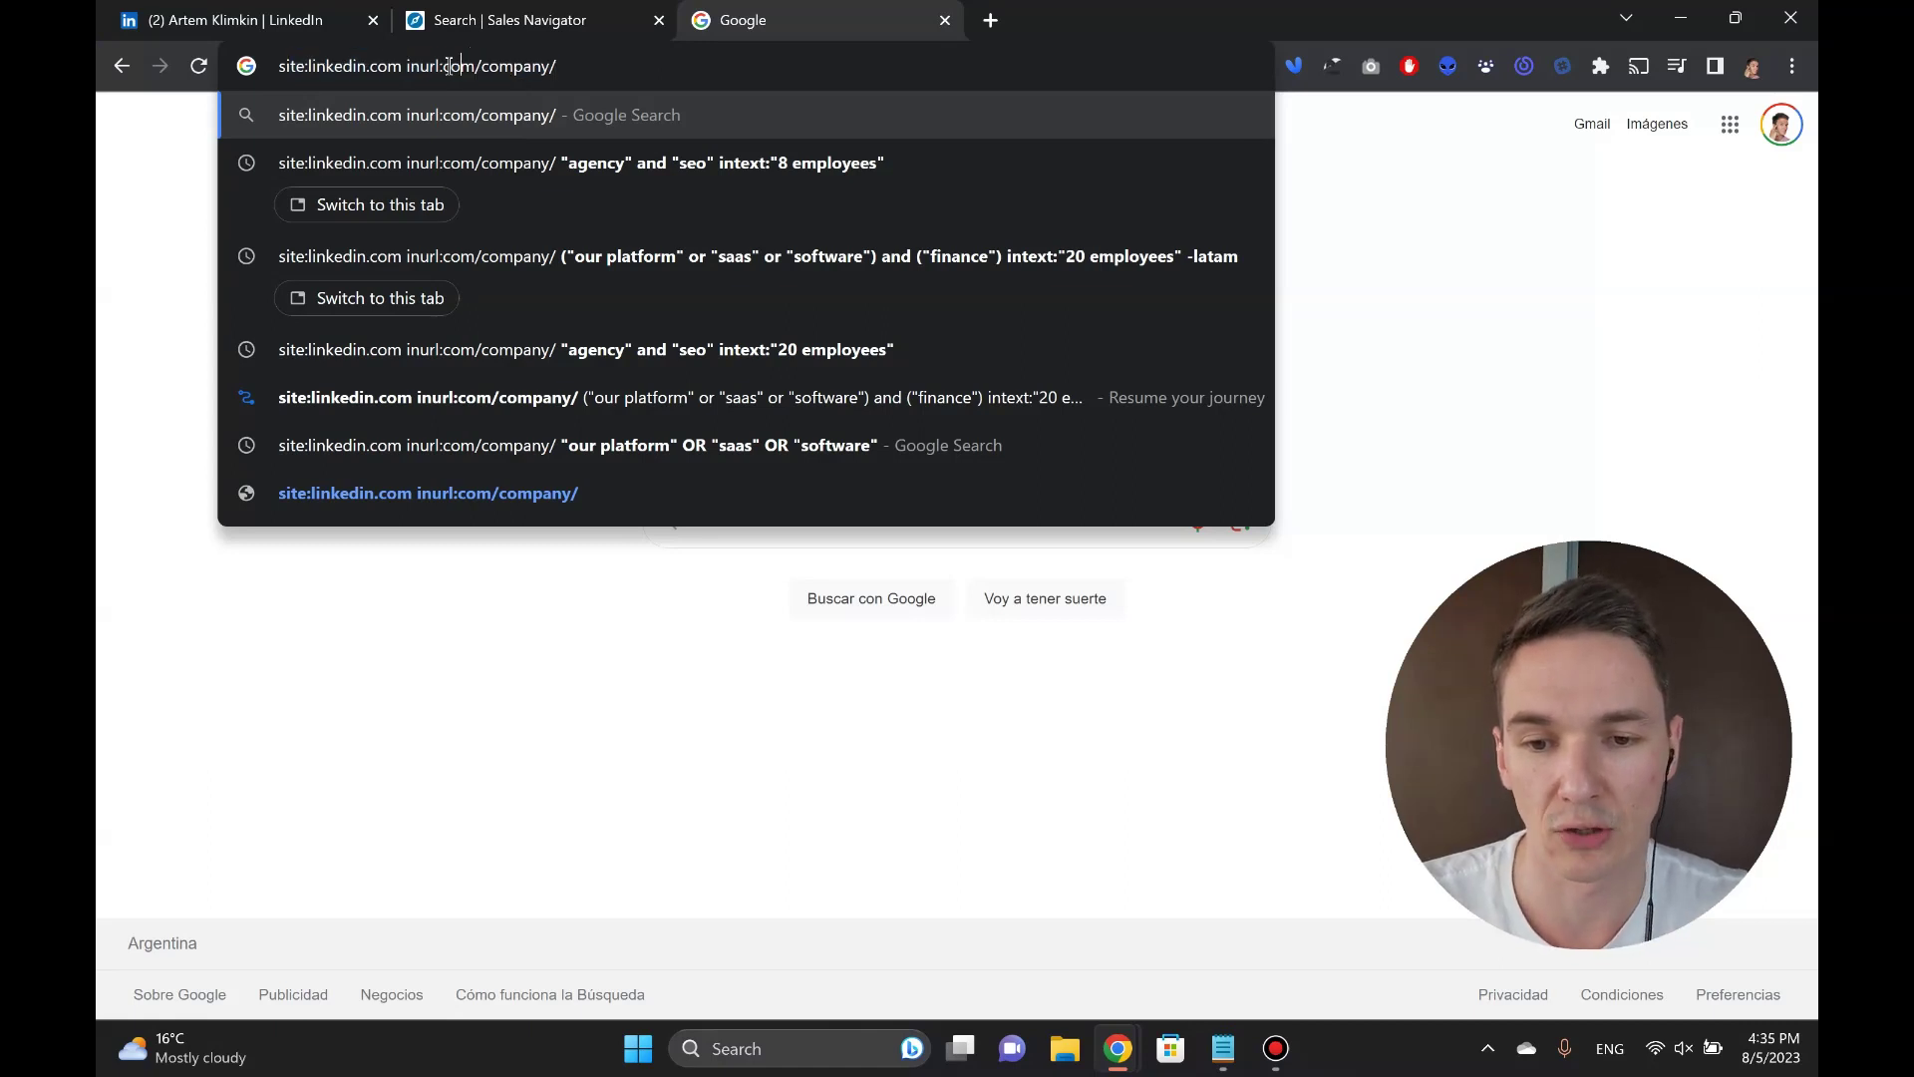
drag(443, 66, 569, 70)
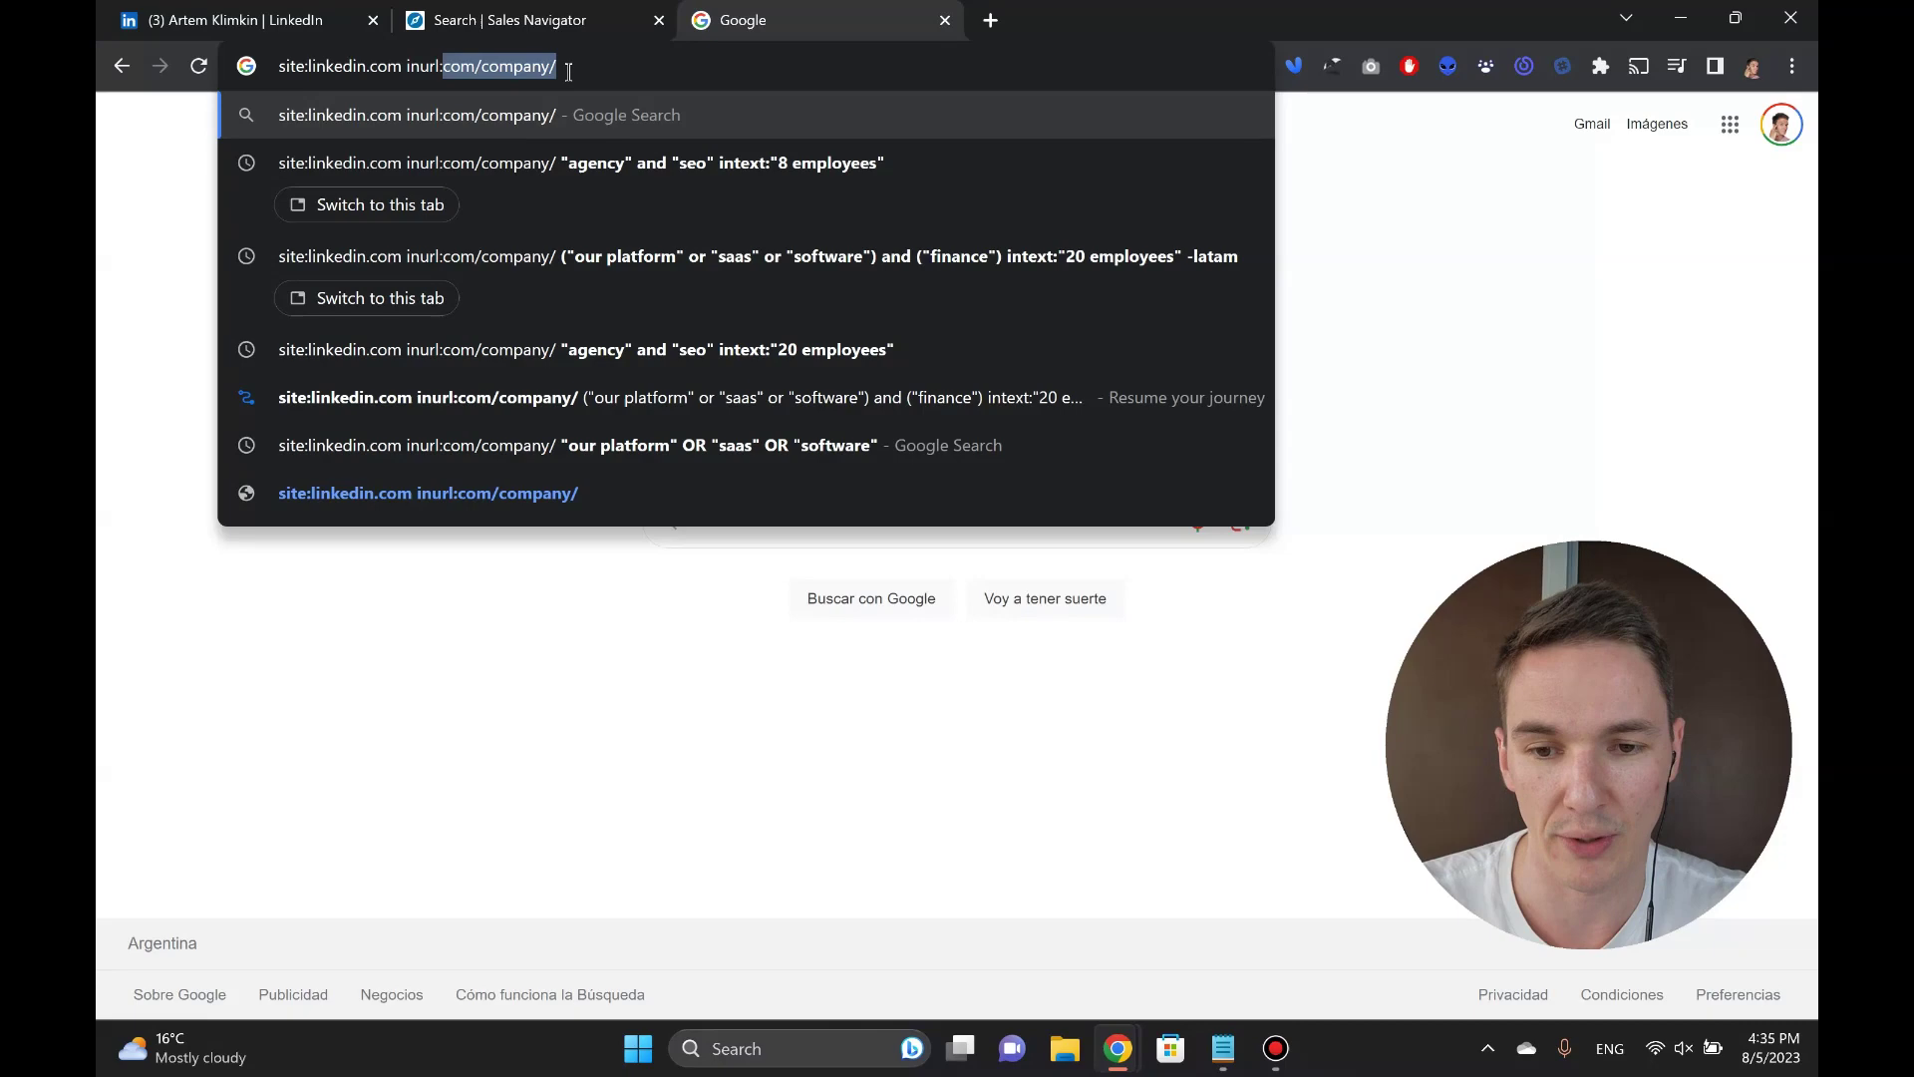
click(569, 69)
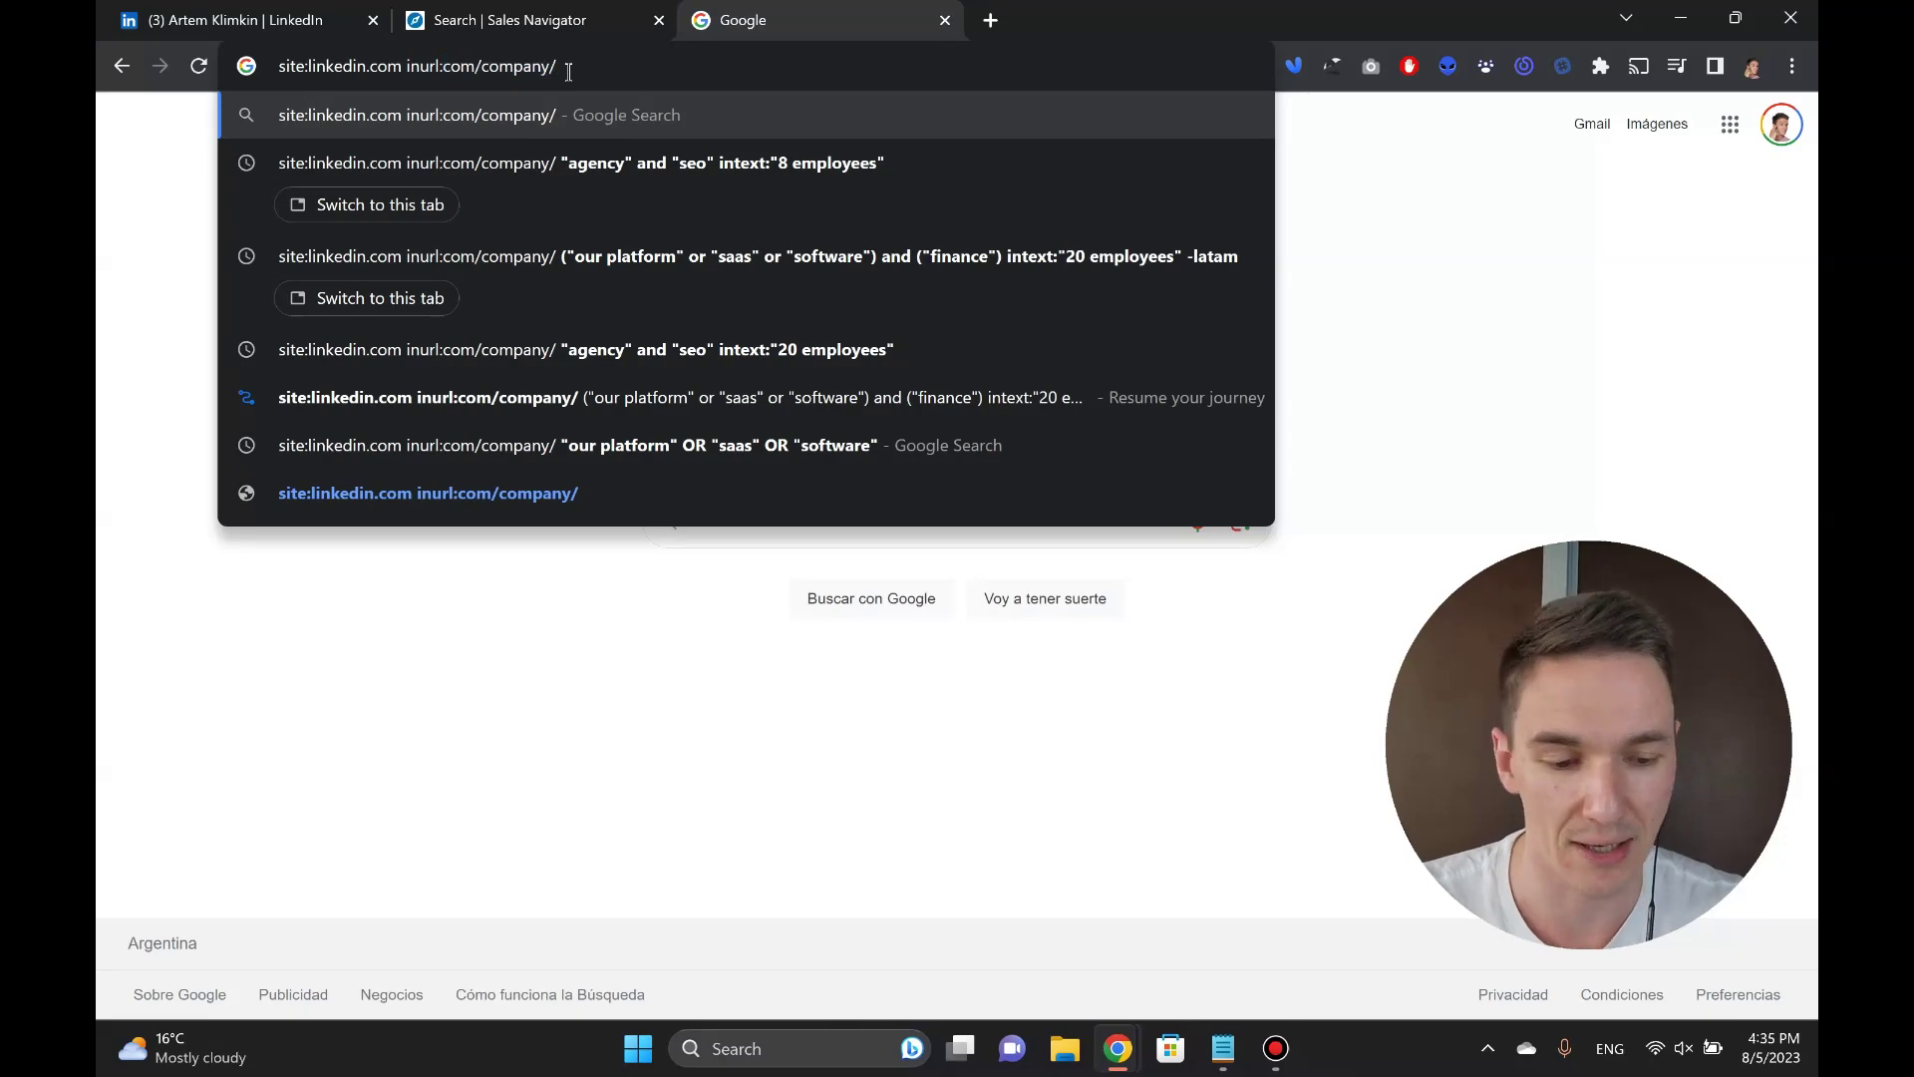
key(Return)
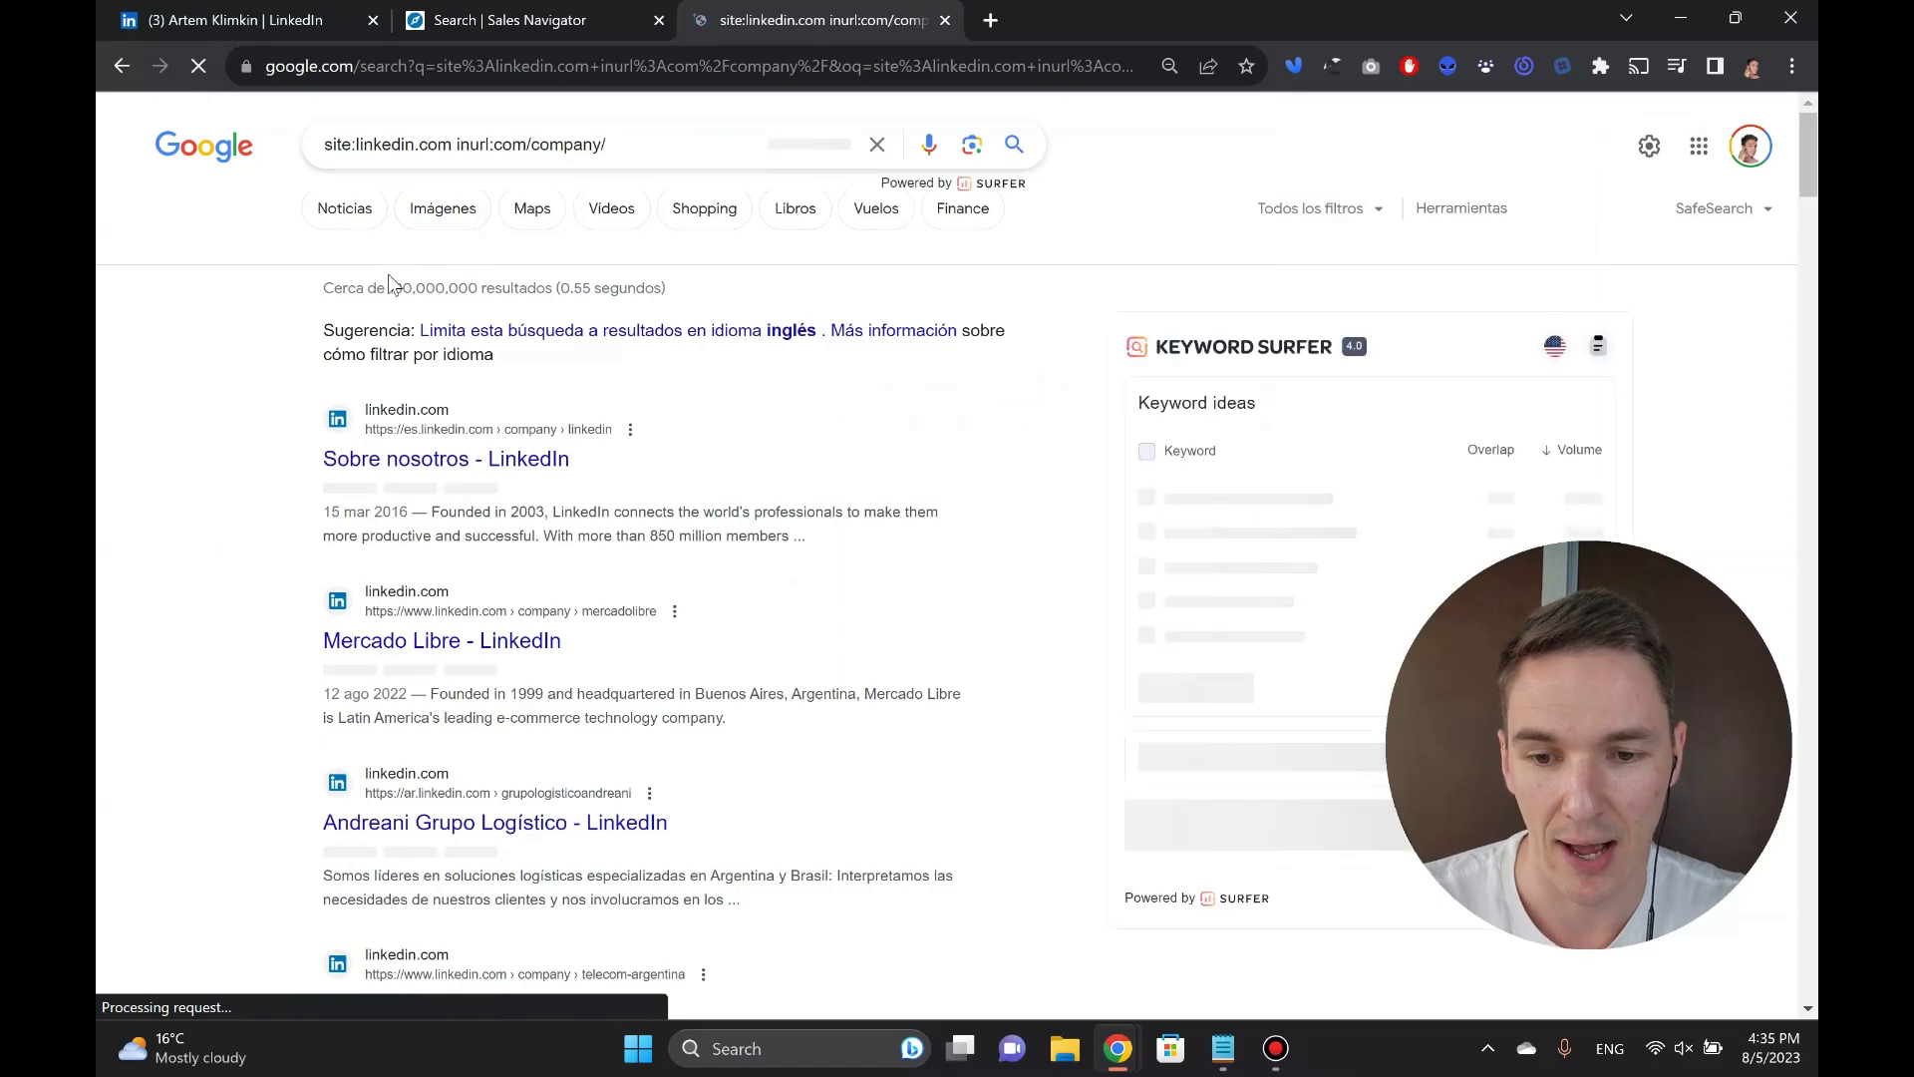
- Open the Mercado Libre, Andreani and Telecom Argentina results in new tabs
double_click(408, 287)
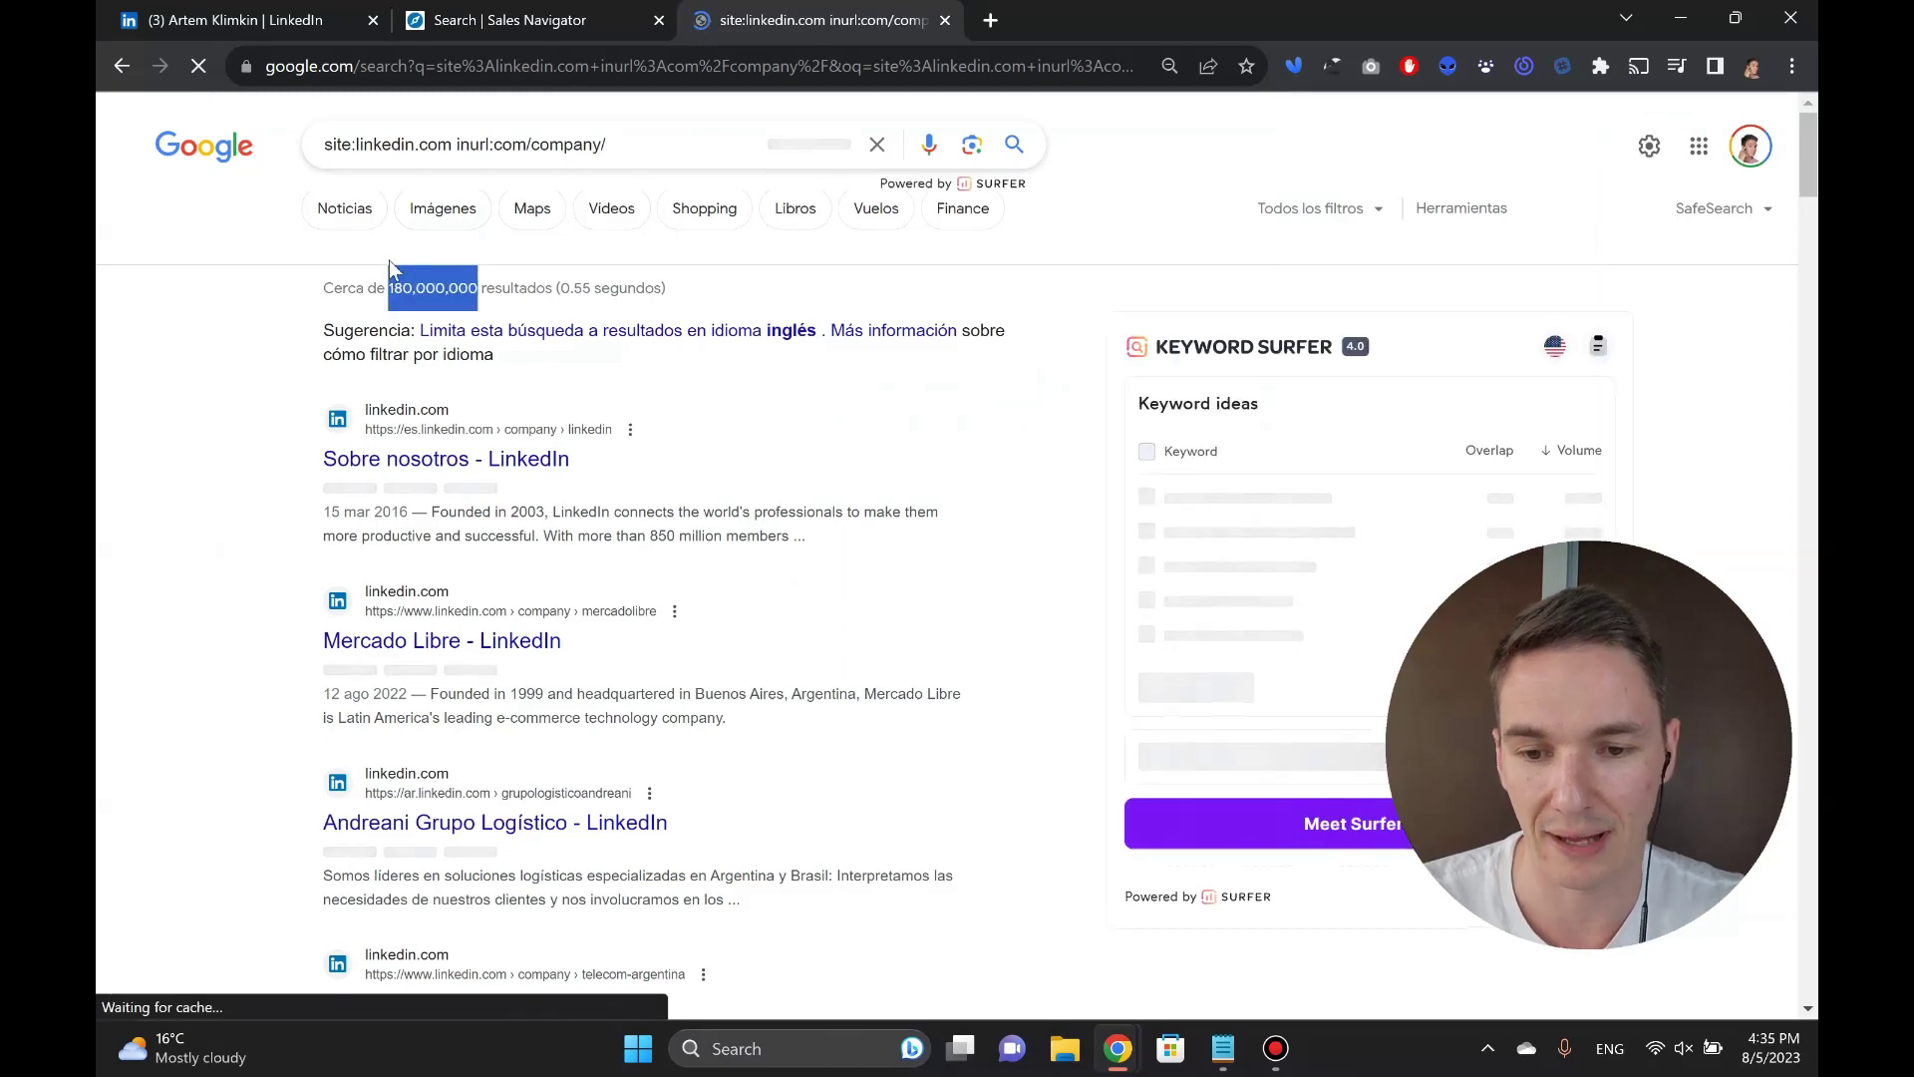
scroll(282, 483, down, 5)
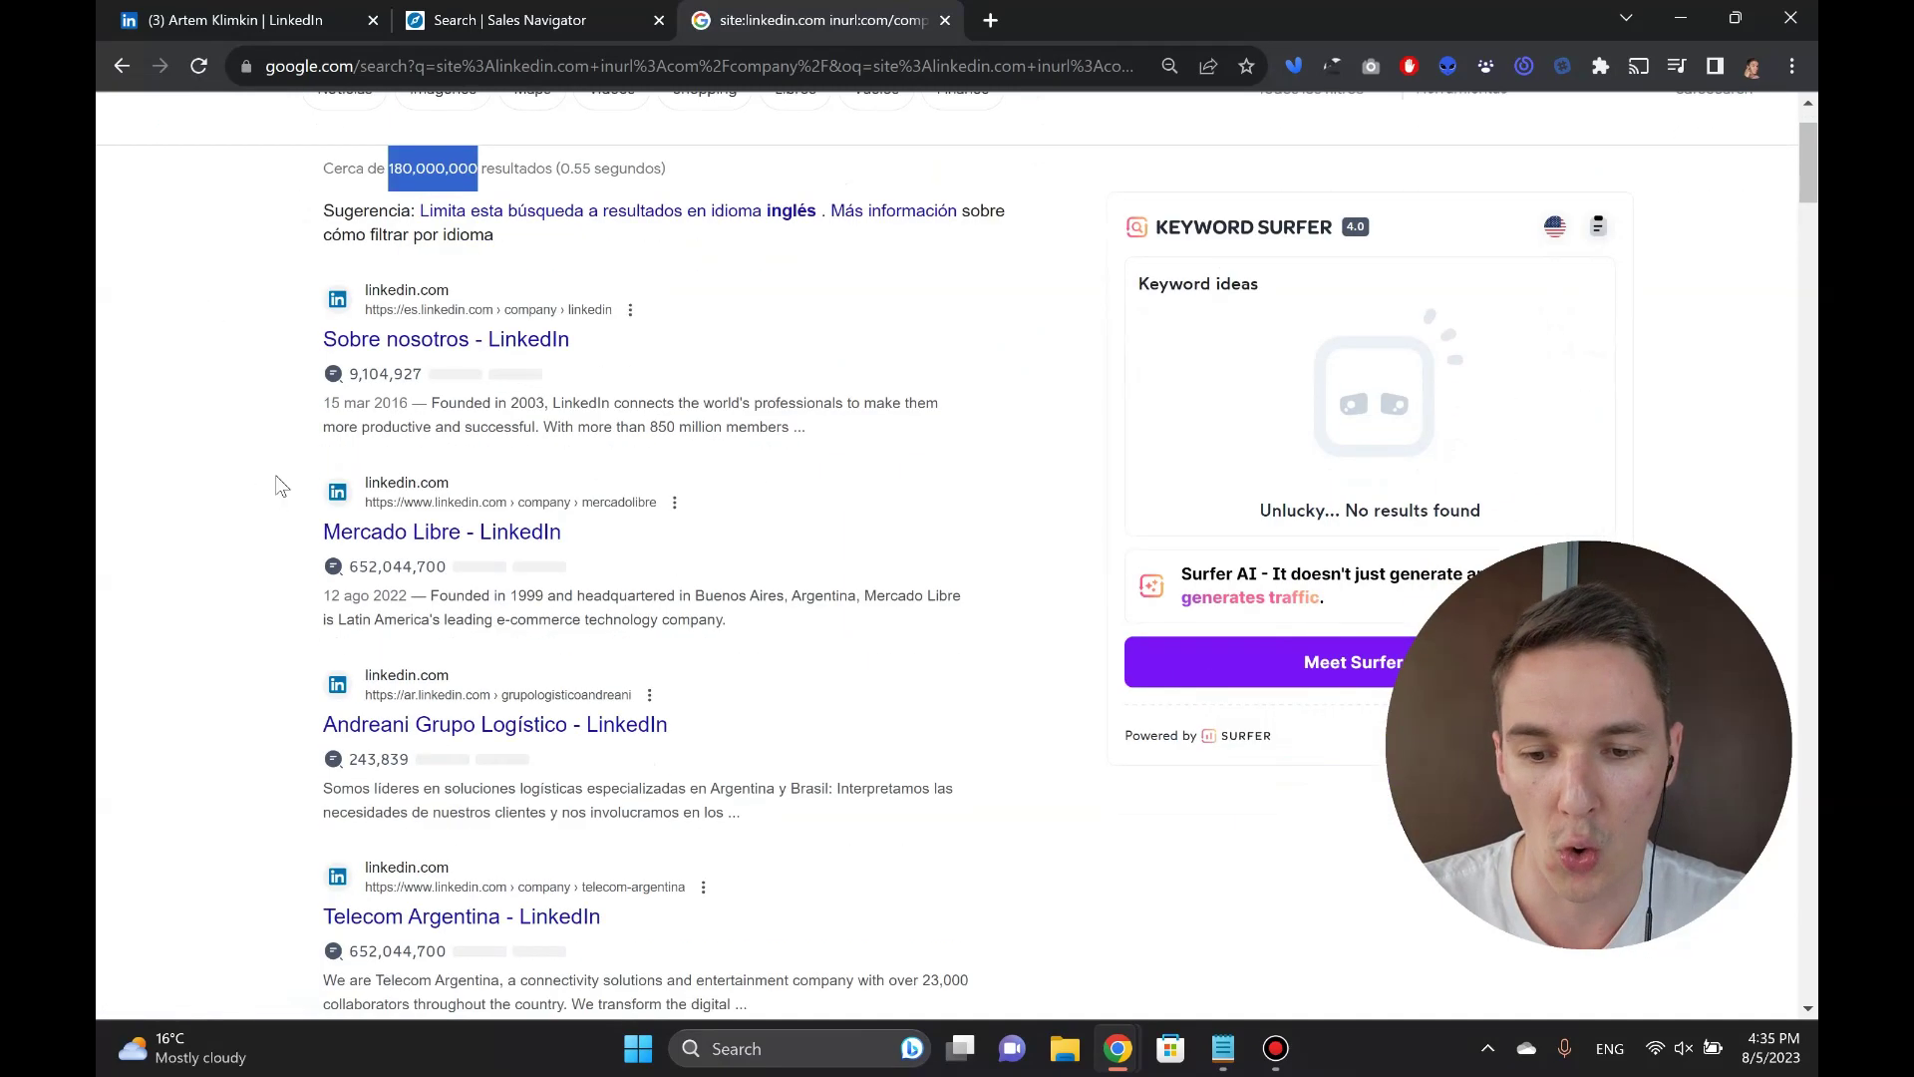
scroll(263, 405, up, 3)
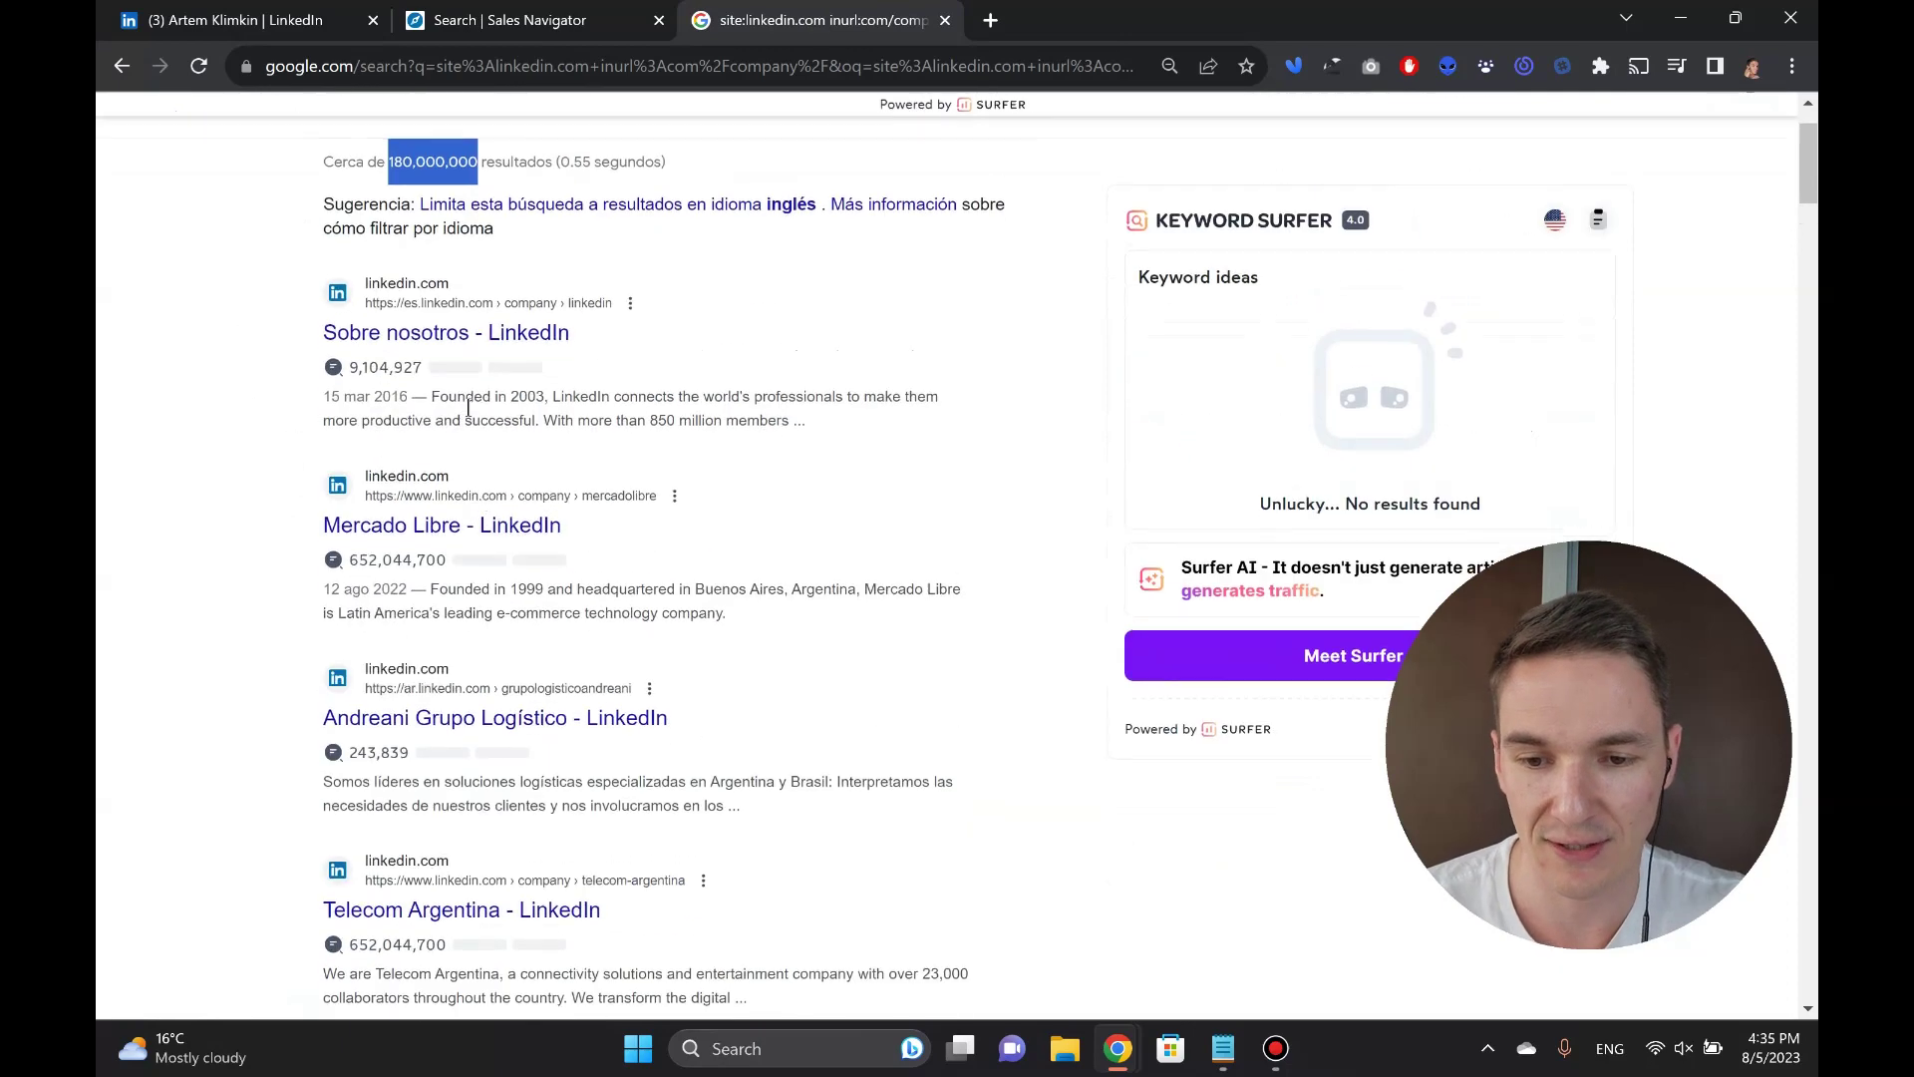
ctrl+click(481, 534)
ctrl+click(596, 726)
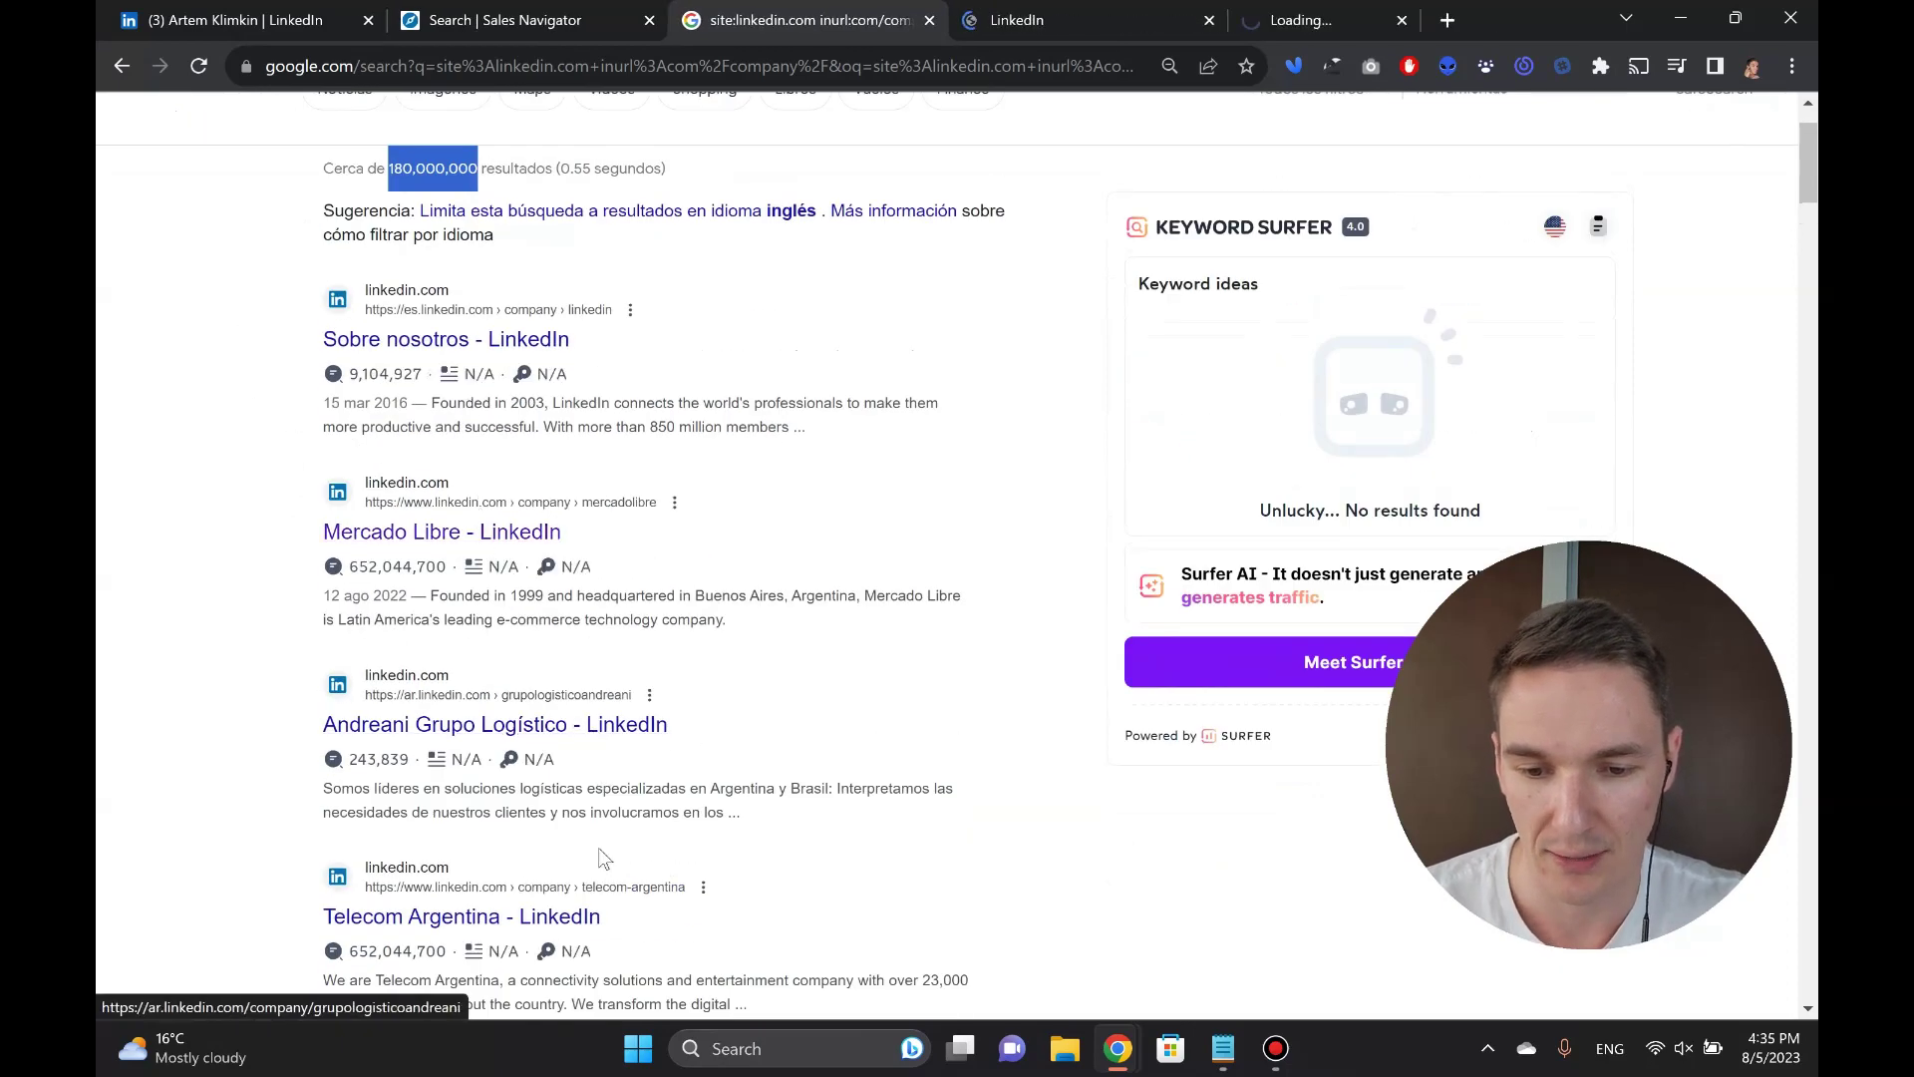
ctrl+click(580, 918)
- Review the three company pages, then close all three tabs
click(846, 6)
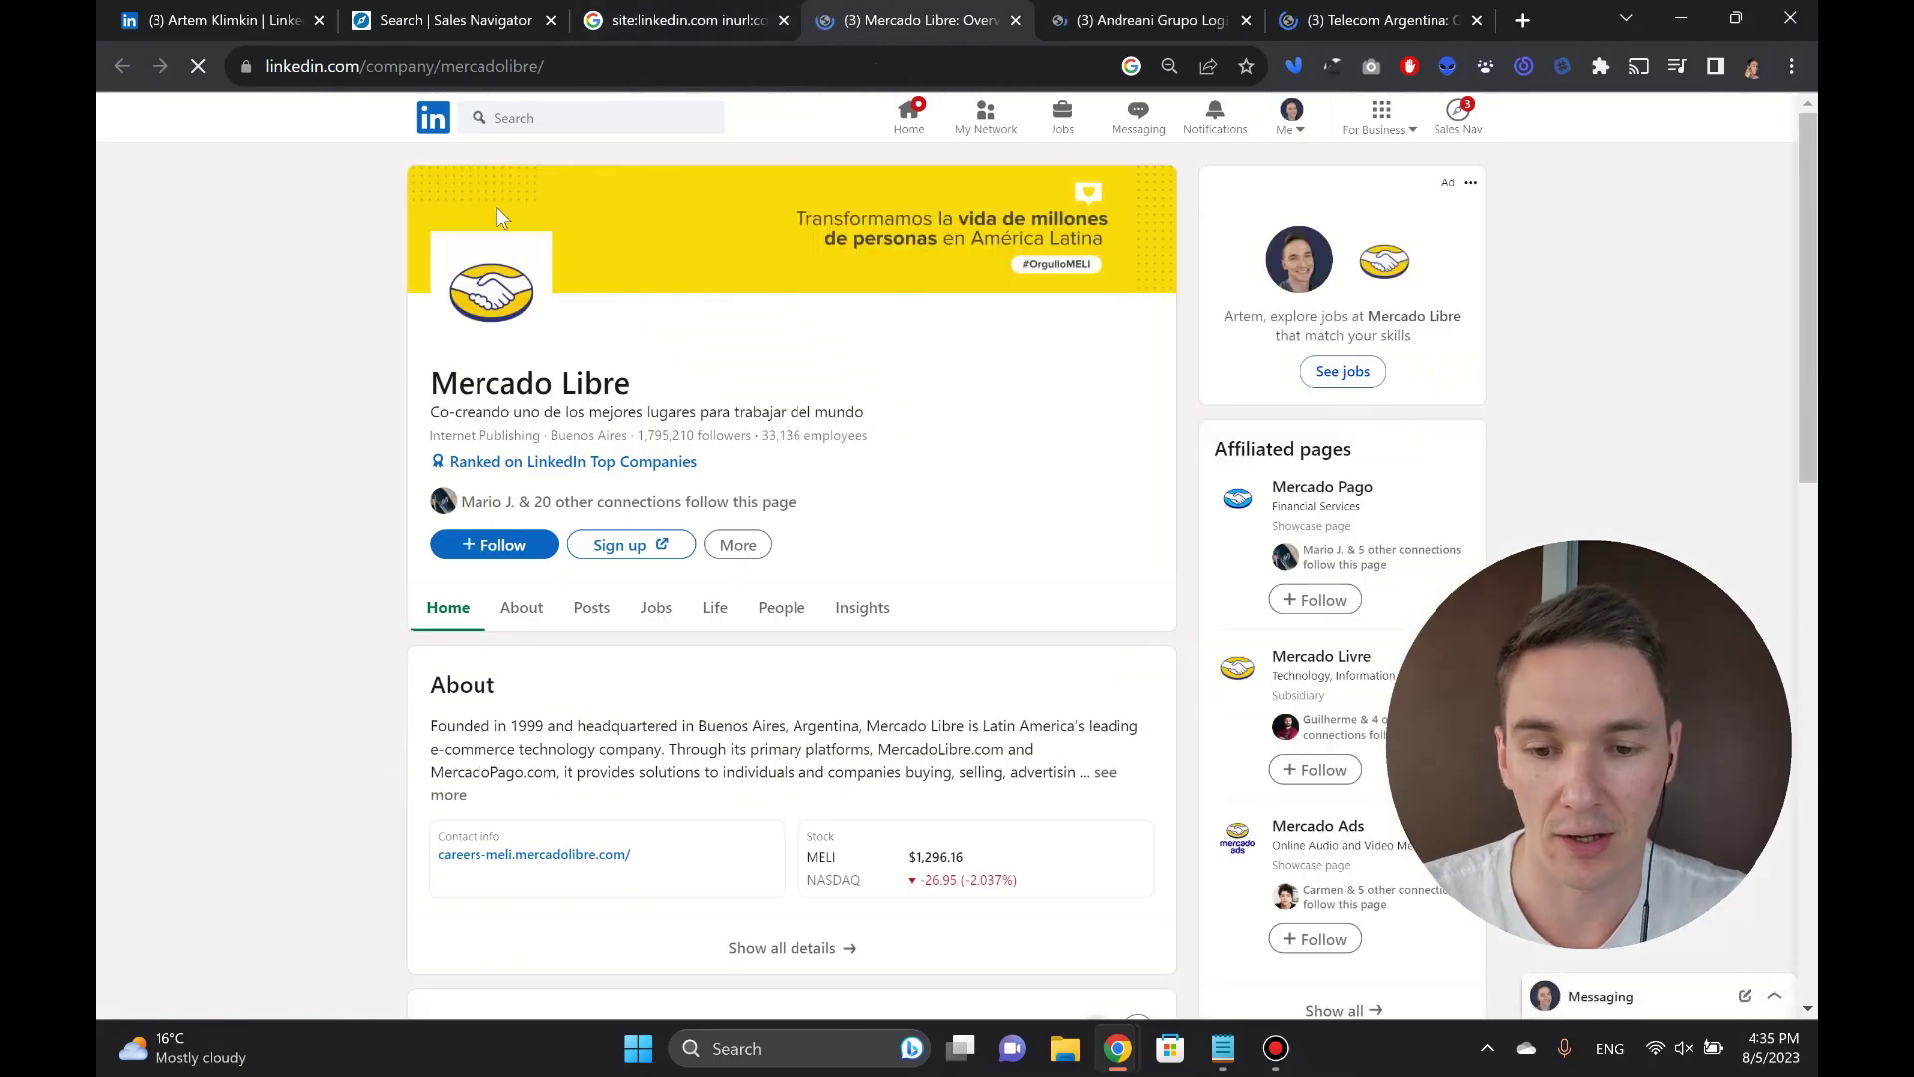
key(ctrl+Tab)
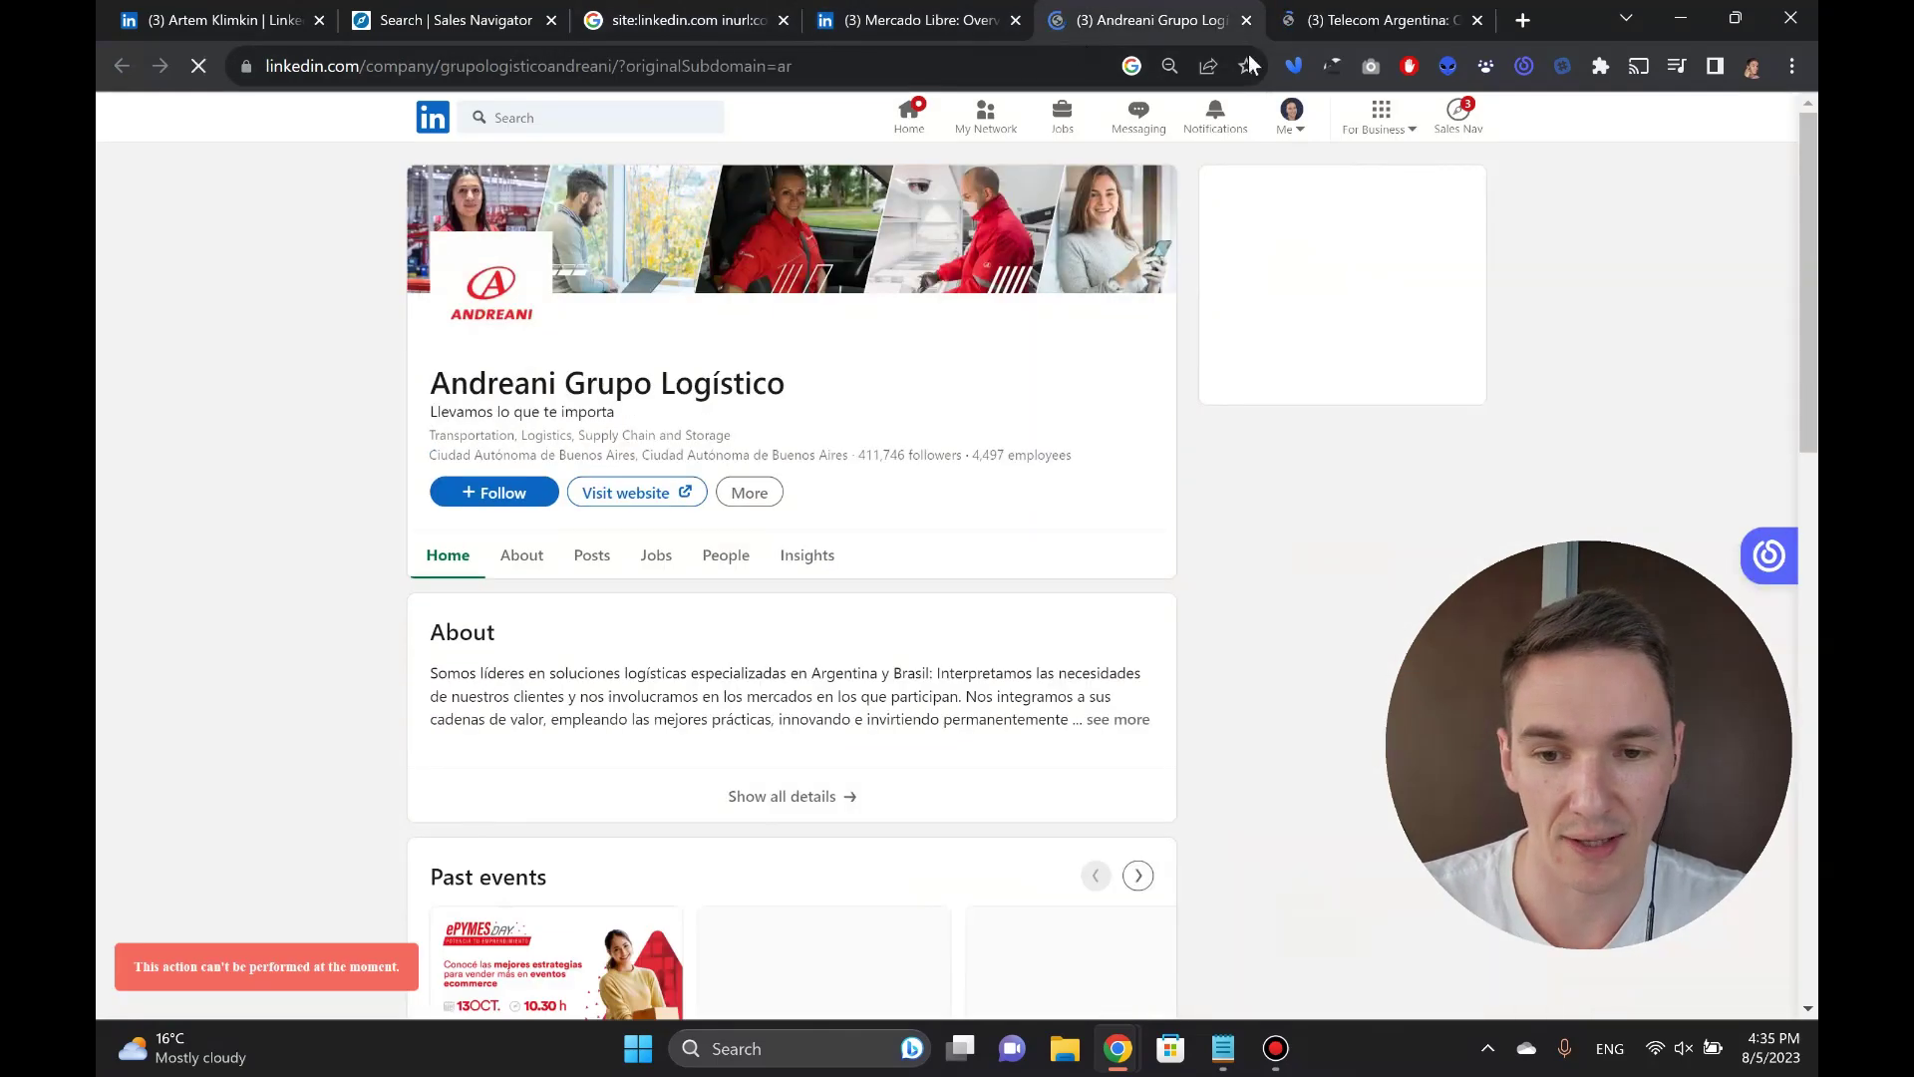
key(ctrl+Tab)
click(993, 21)
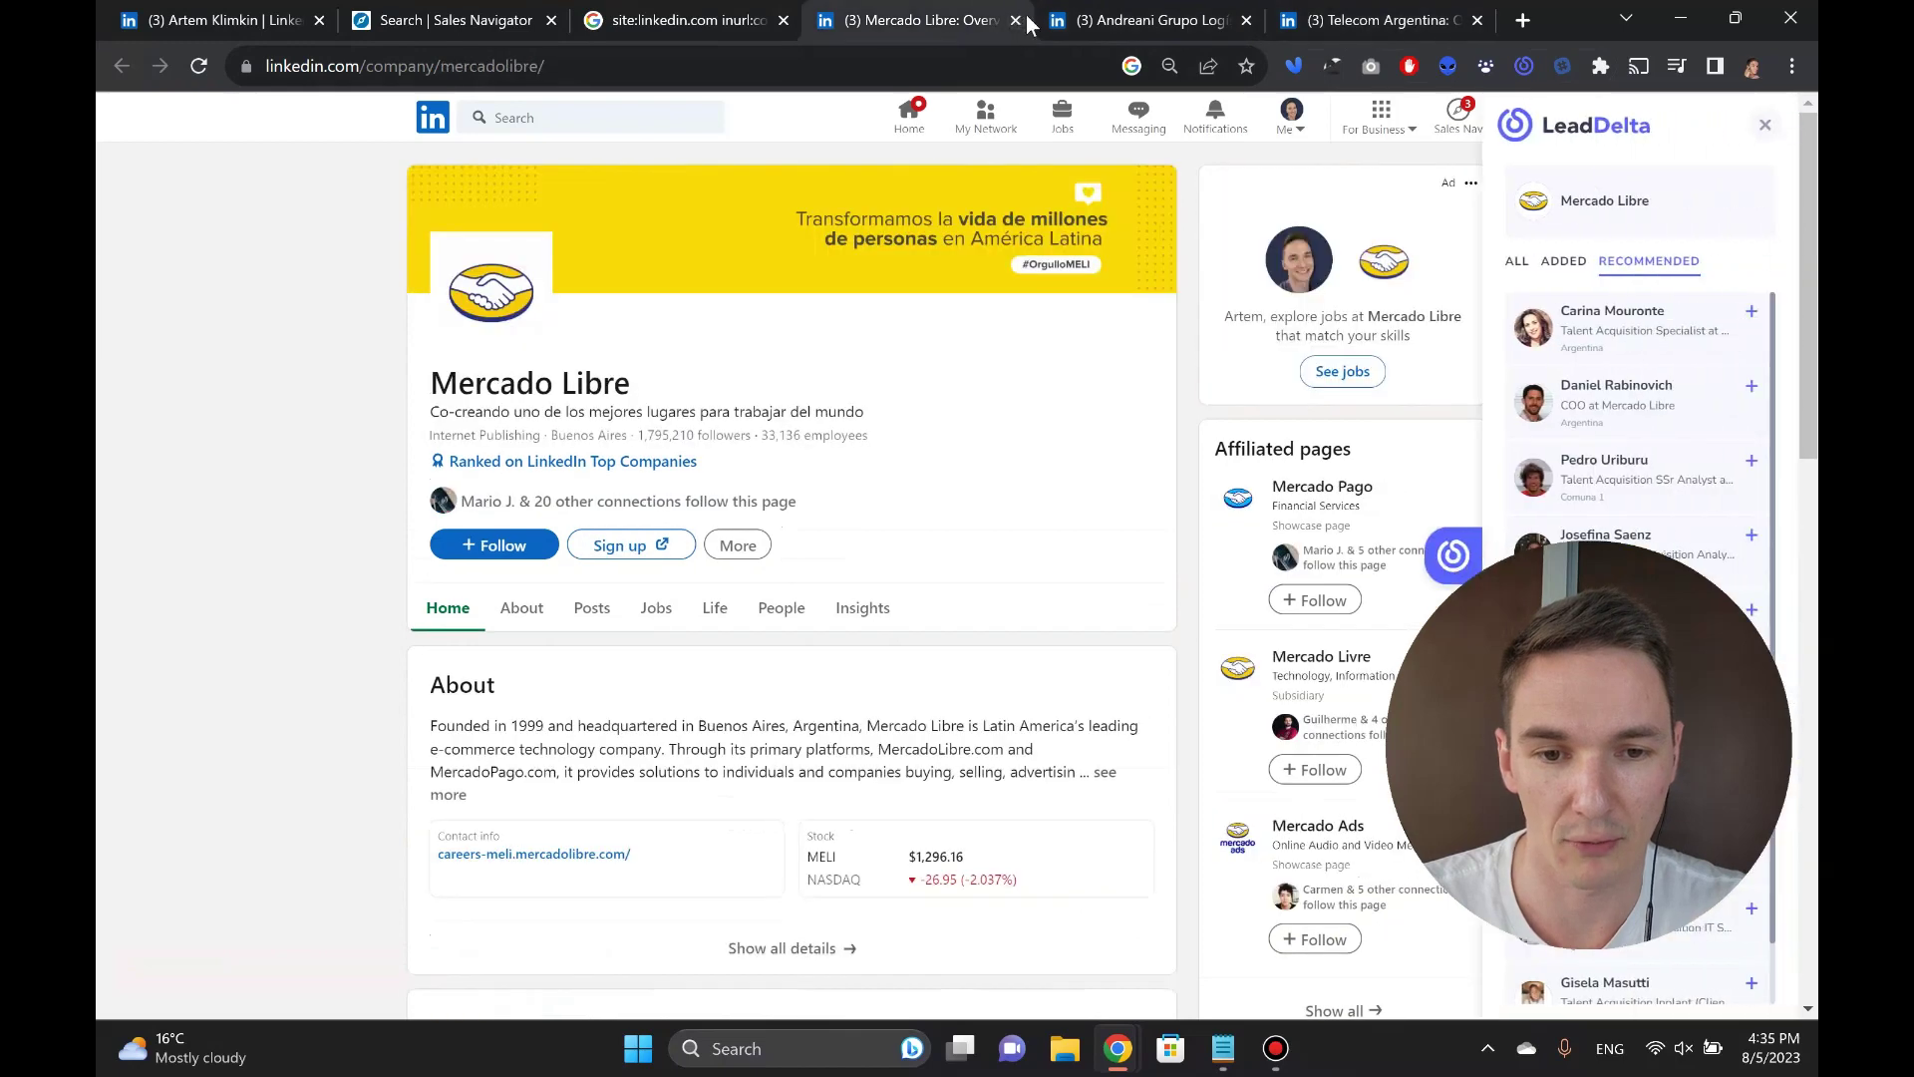
click(1015, 20)
click(1015, 20)
click(1013, 19)
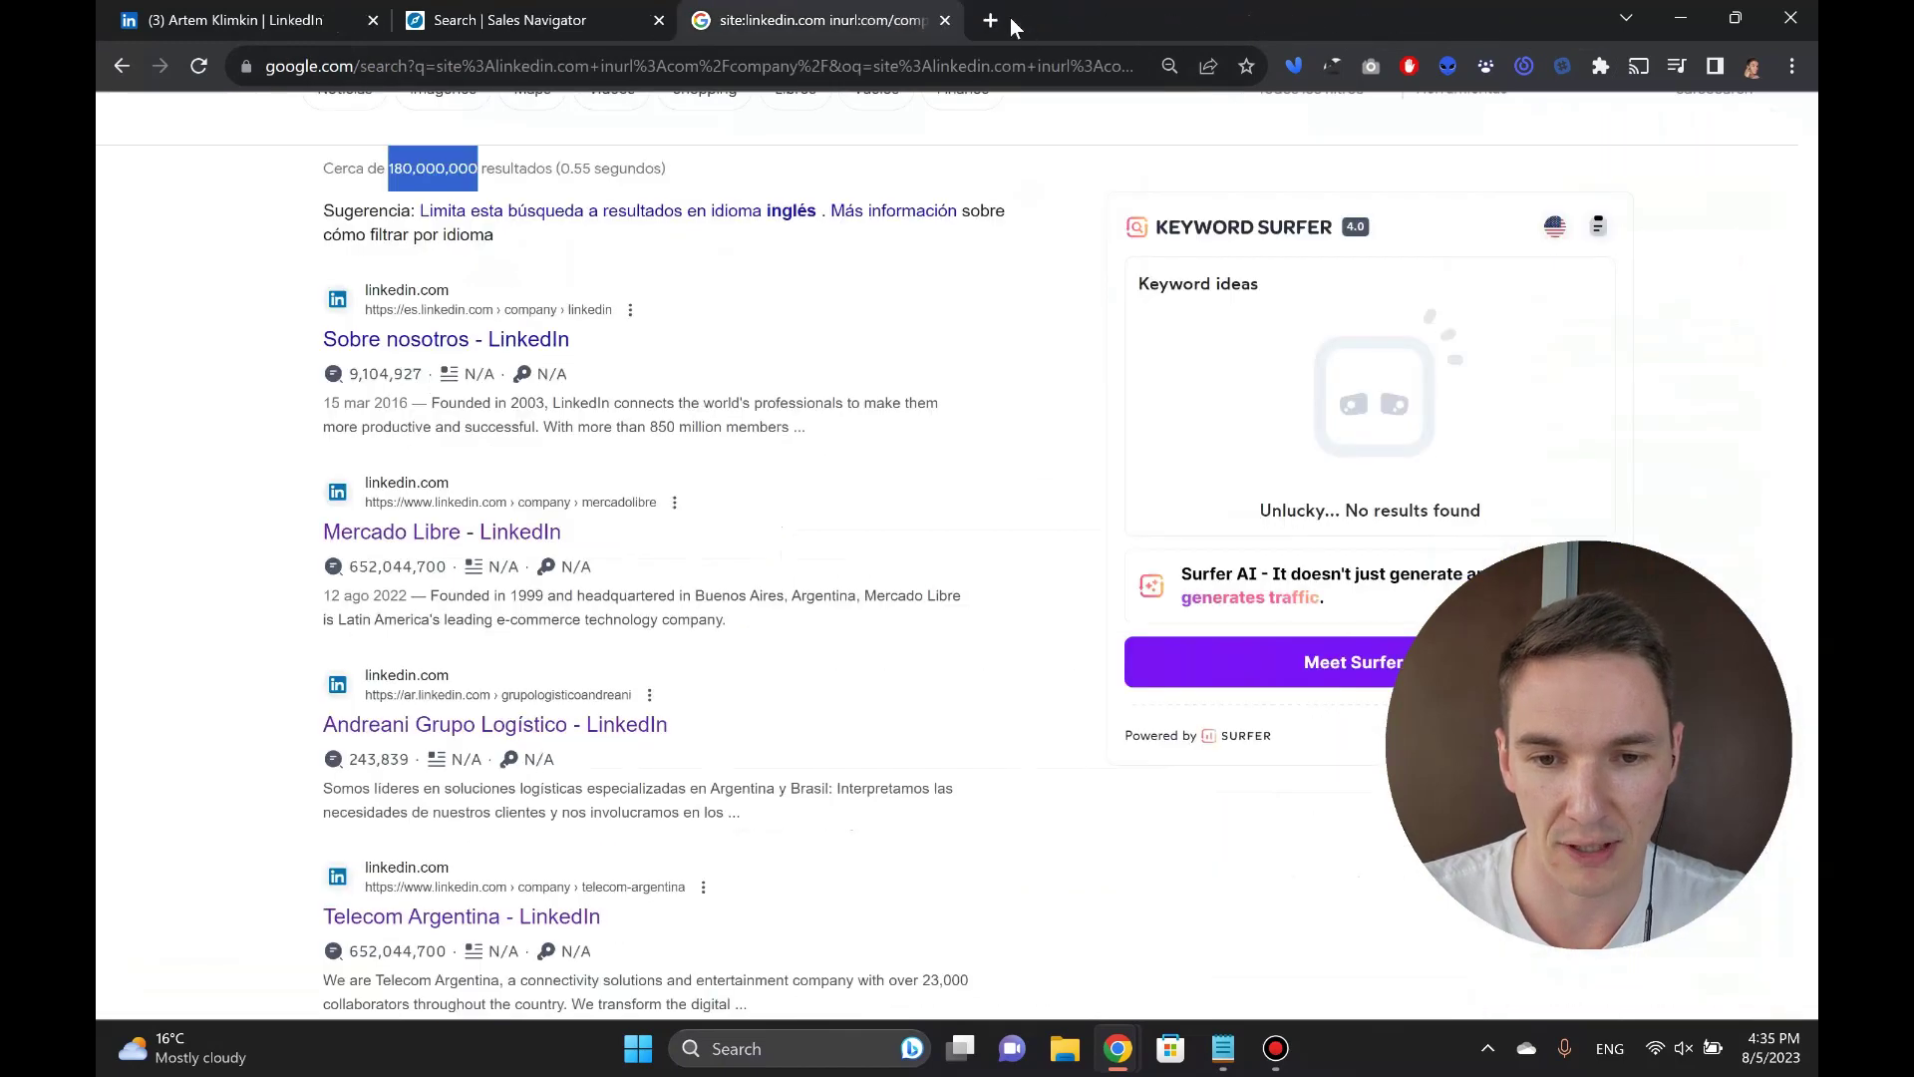
- Copy the "agency" AND "seo" keywords from the Notepad notes
click(637, 148)
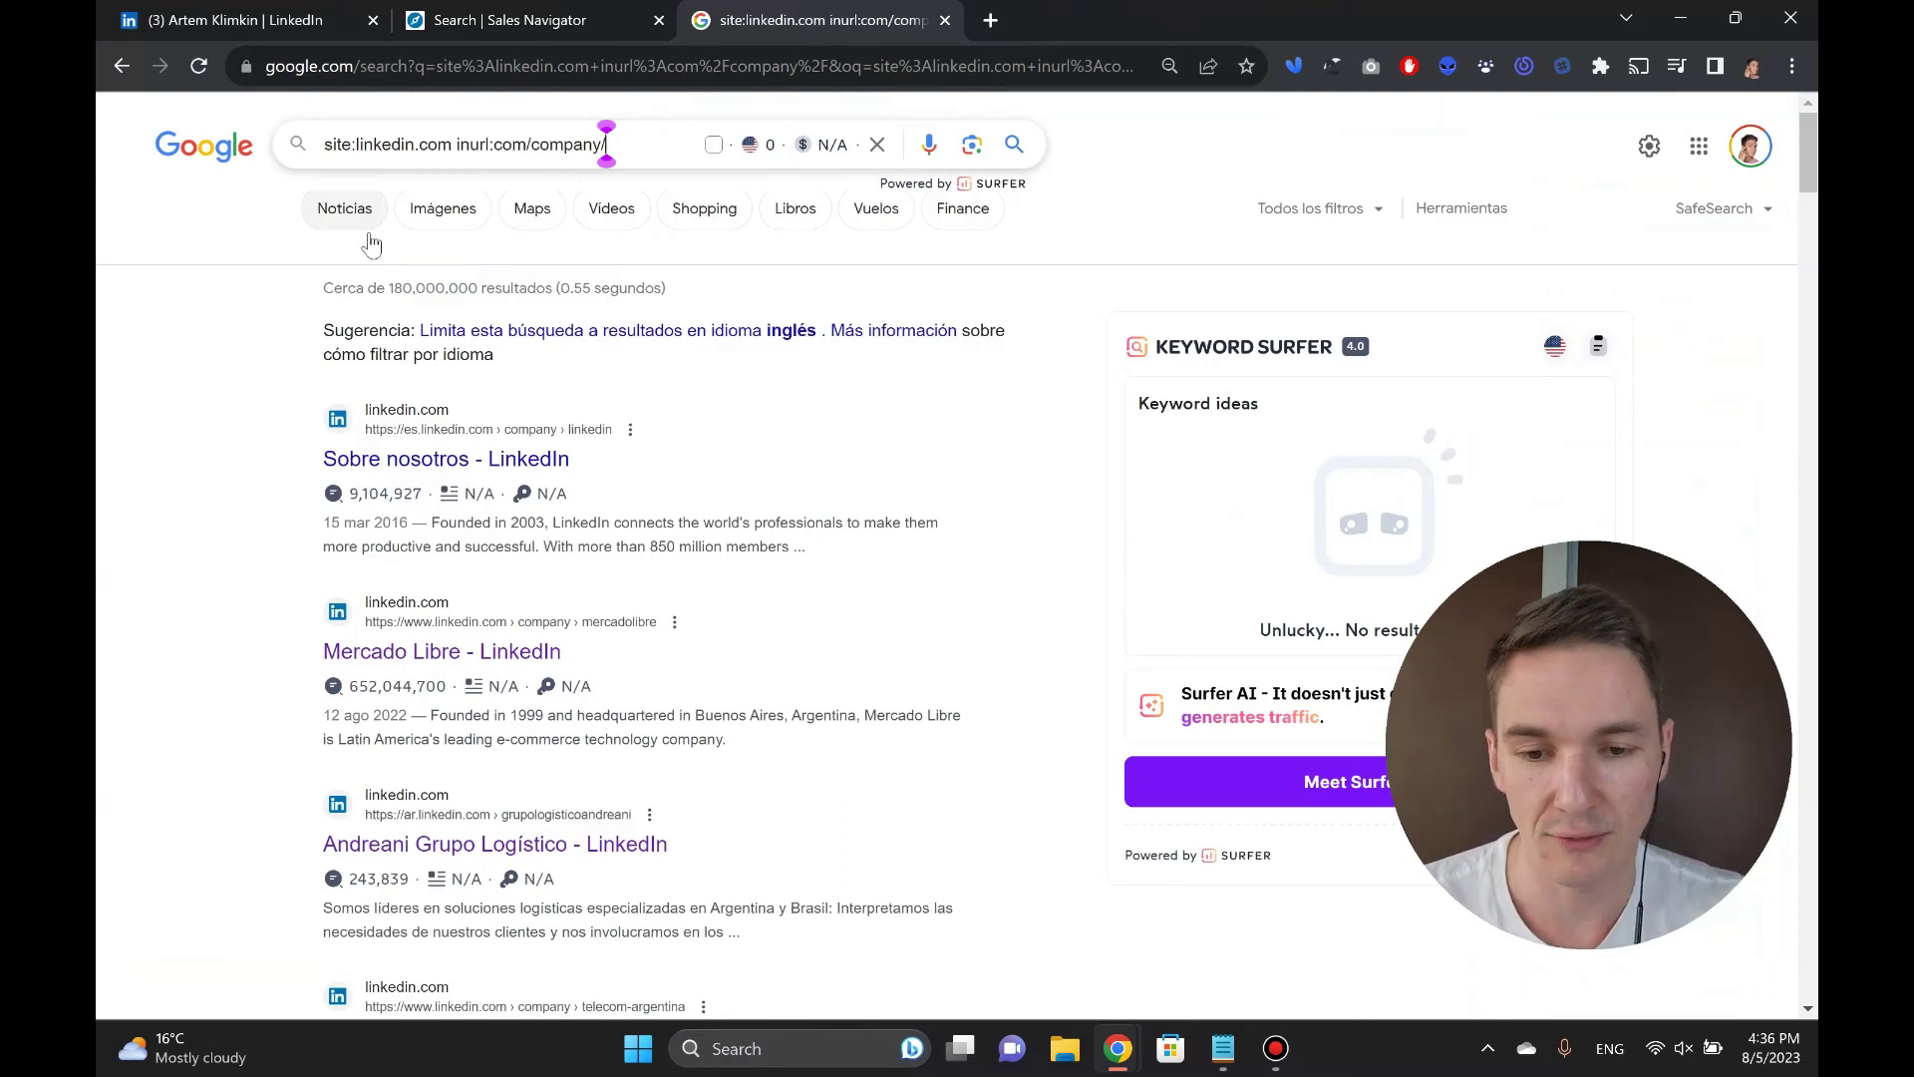
click(254, 319)
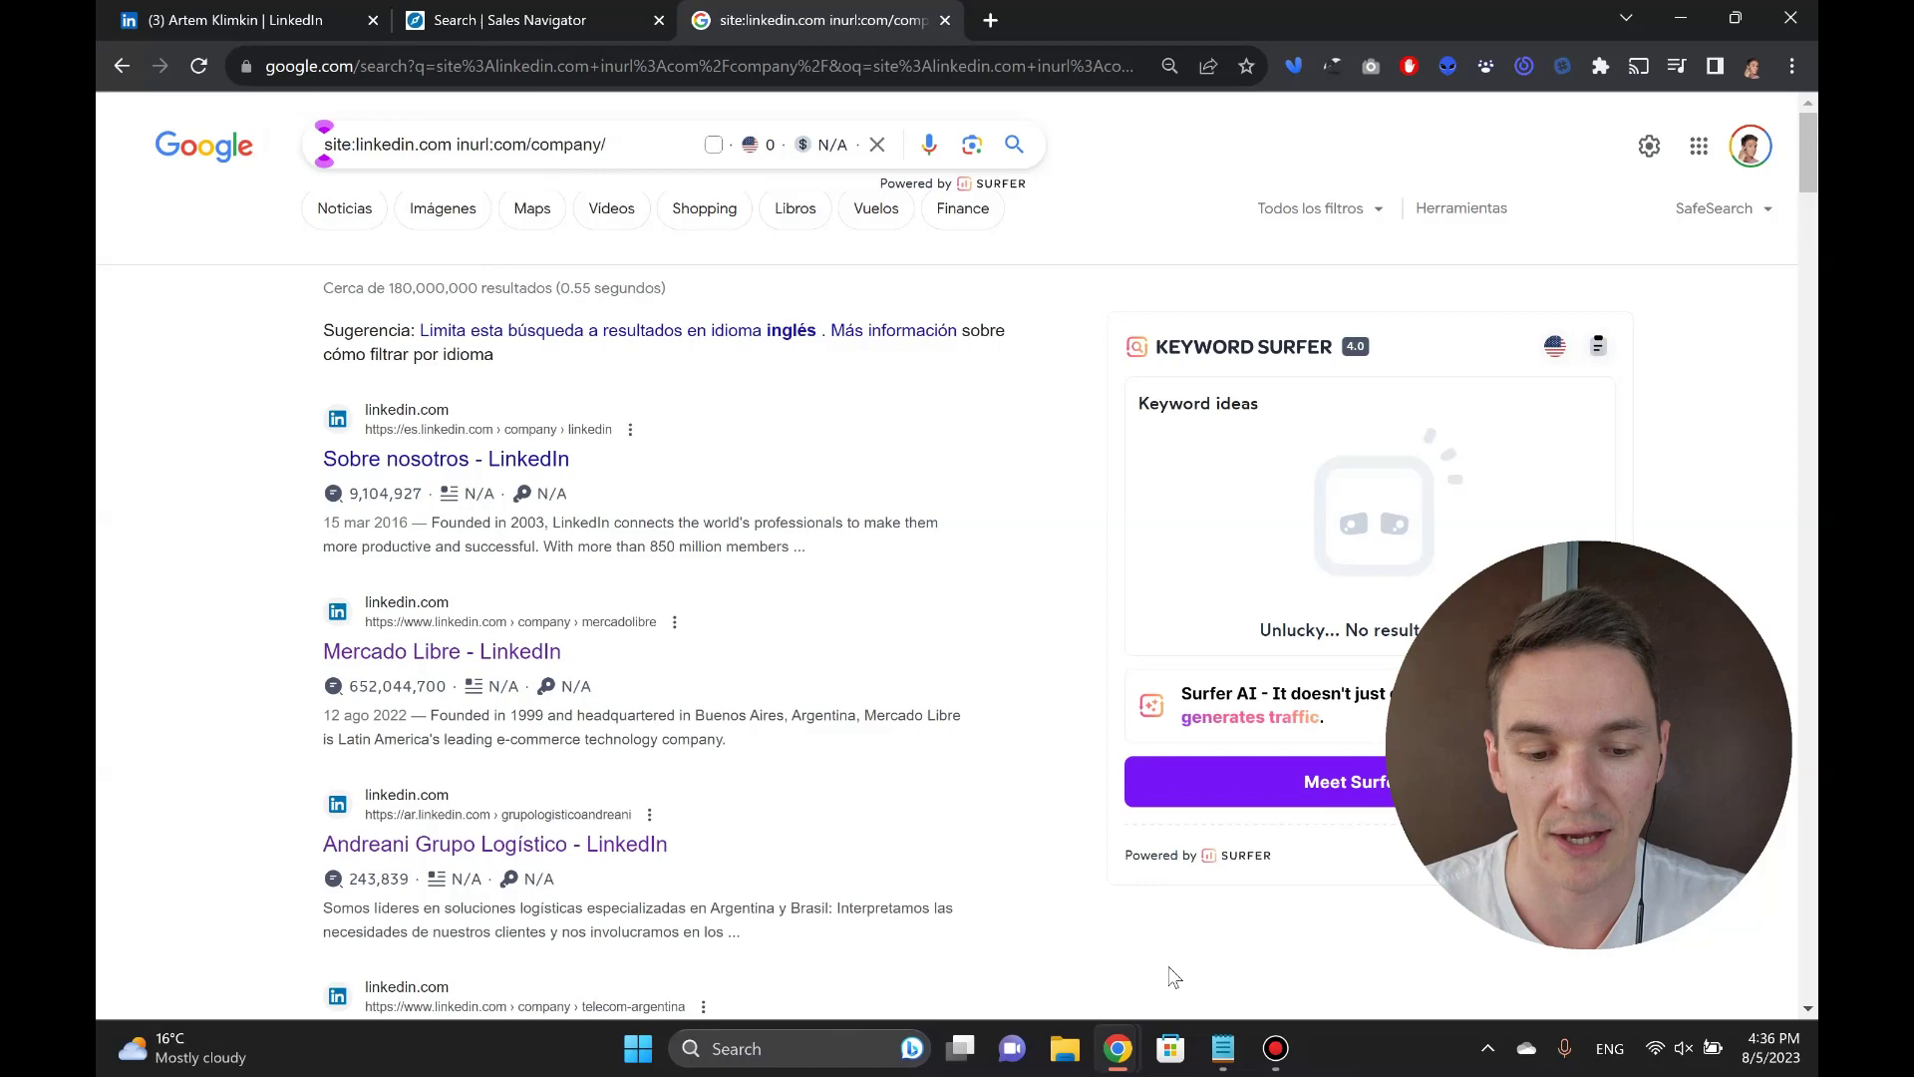
mouse_move(1224, 1047)
click(1236, 929)
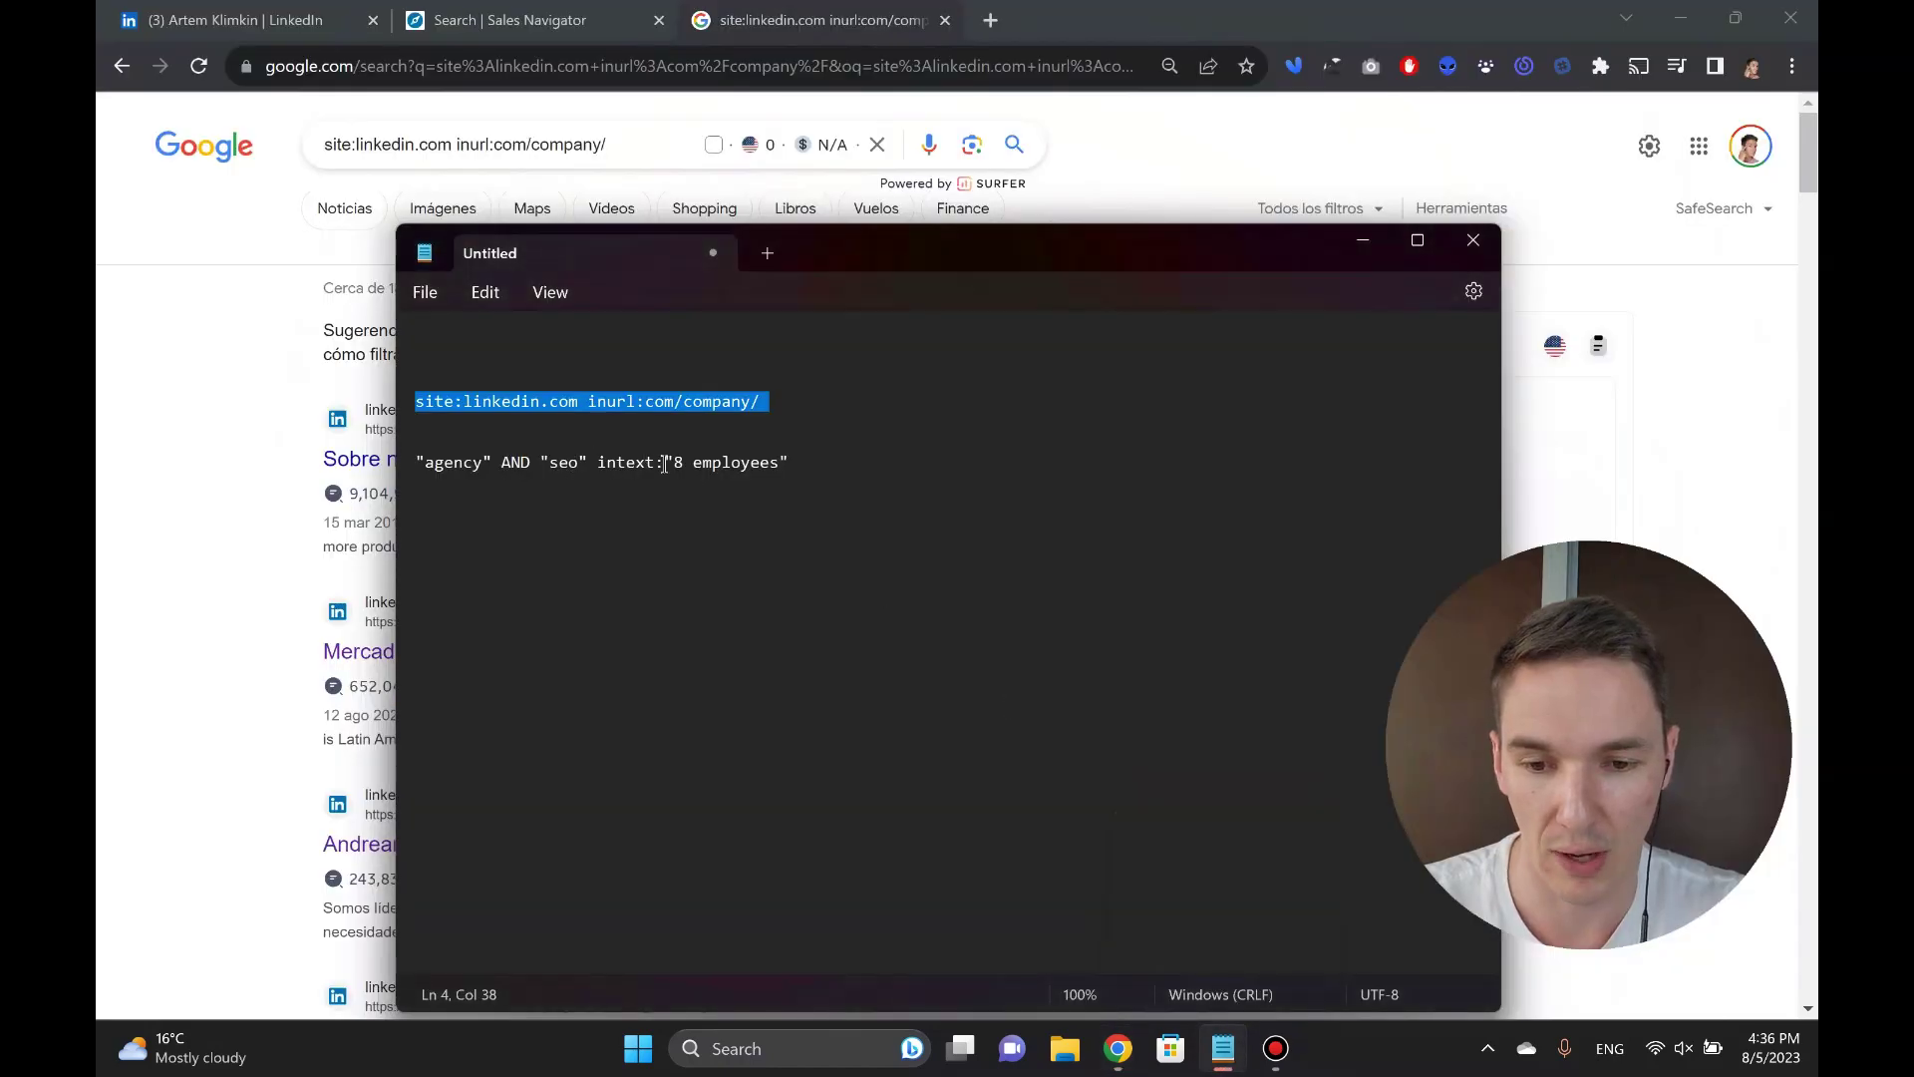
drag(594, 462, 391, 475)
key(ctrl+c)
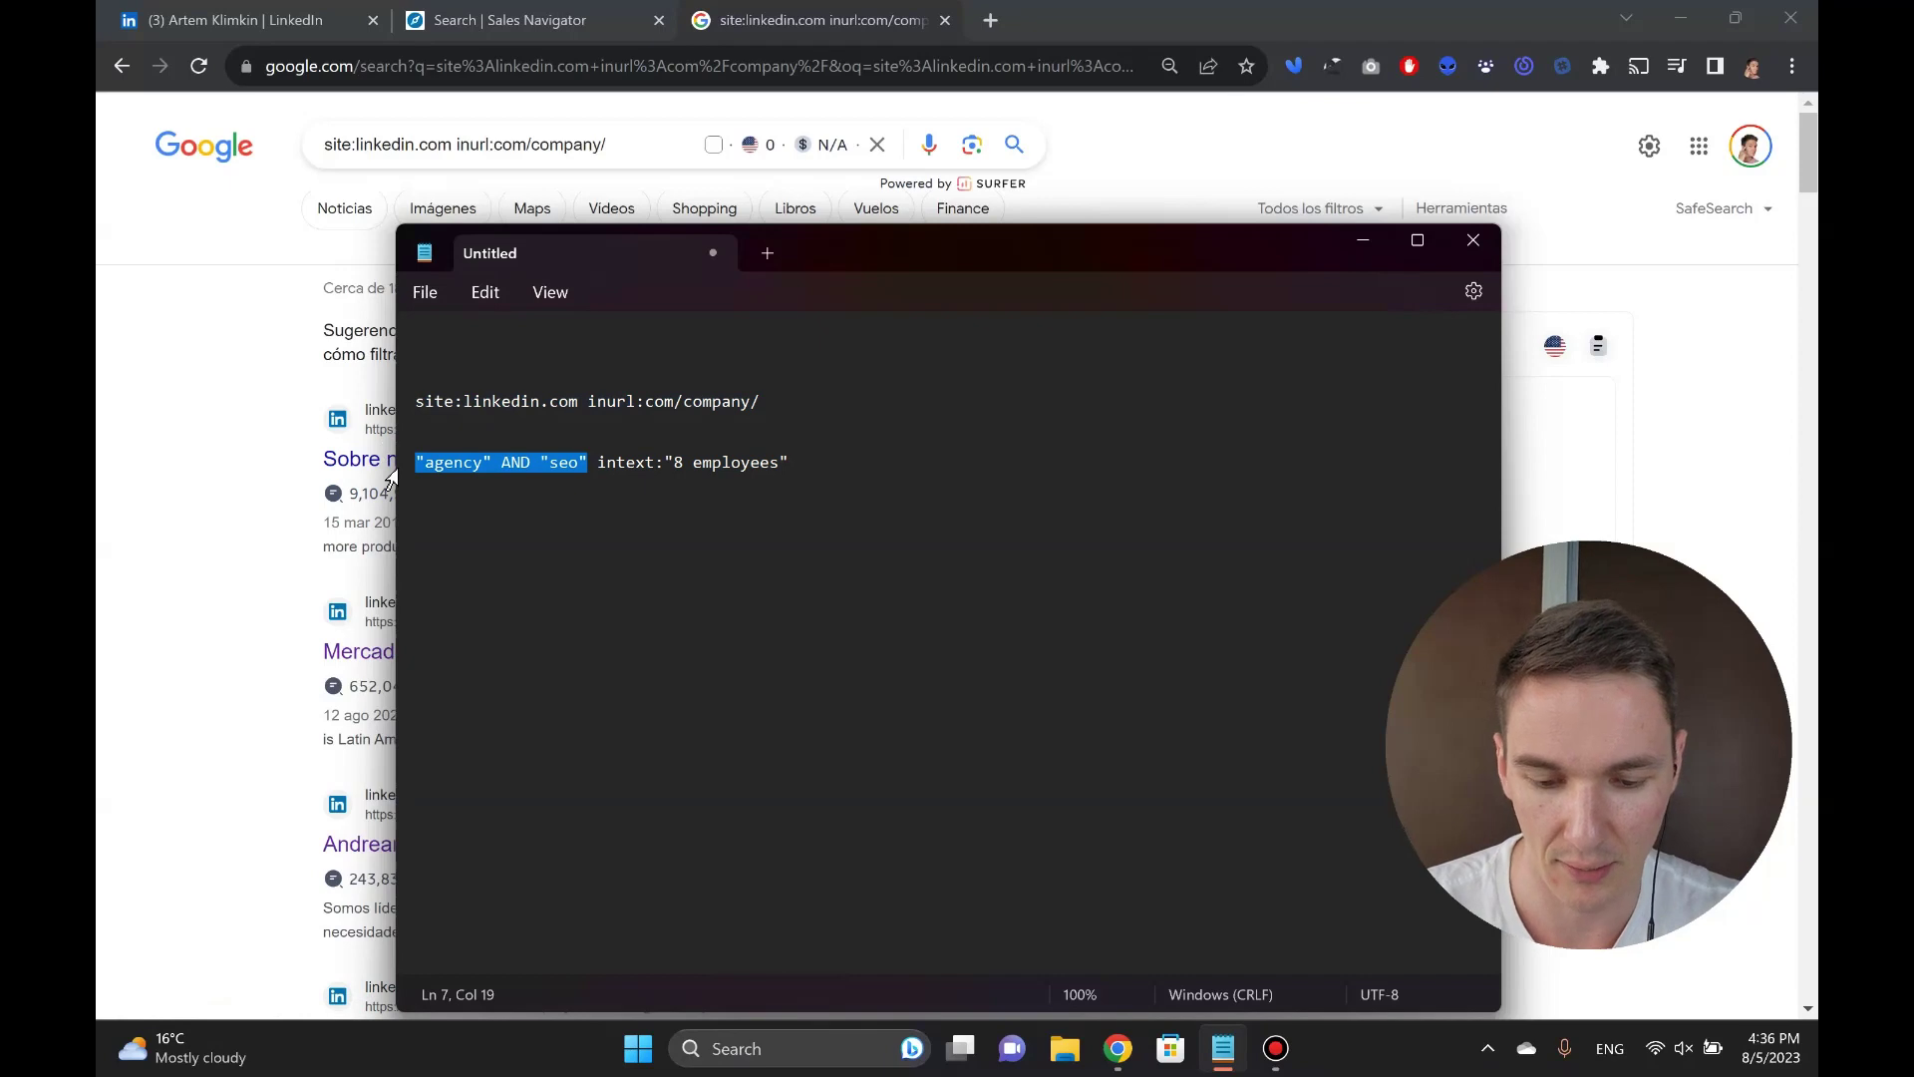
- Append "agency" AND "seo" to the Google query and run the search
click(602, 147)
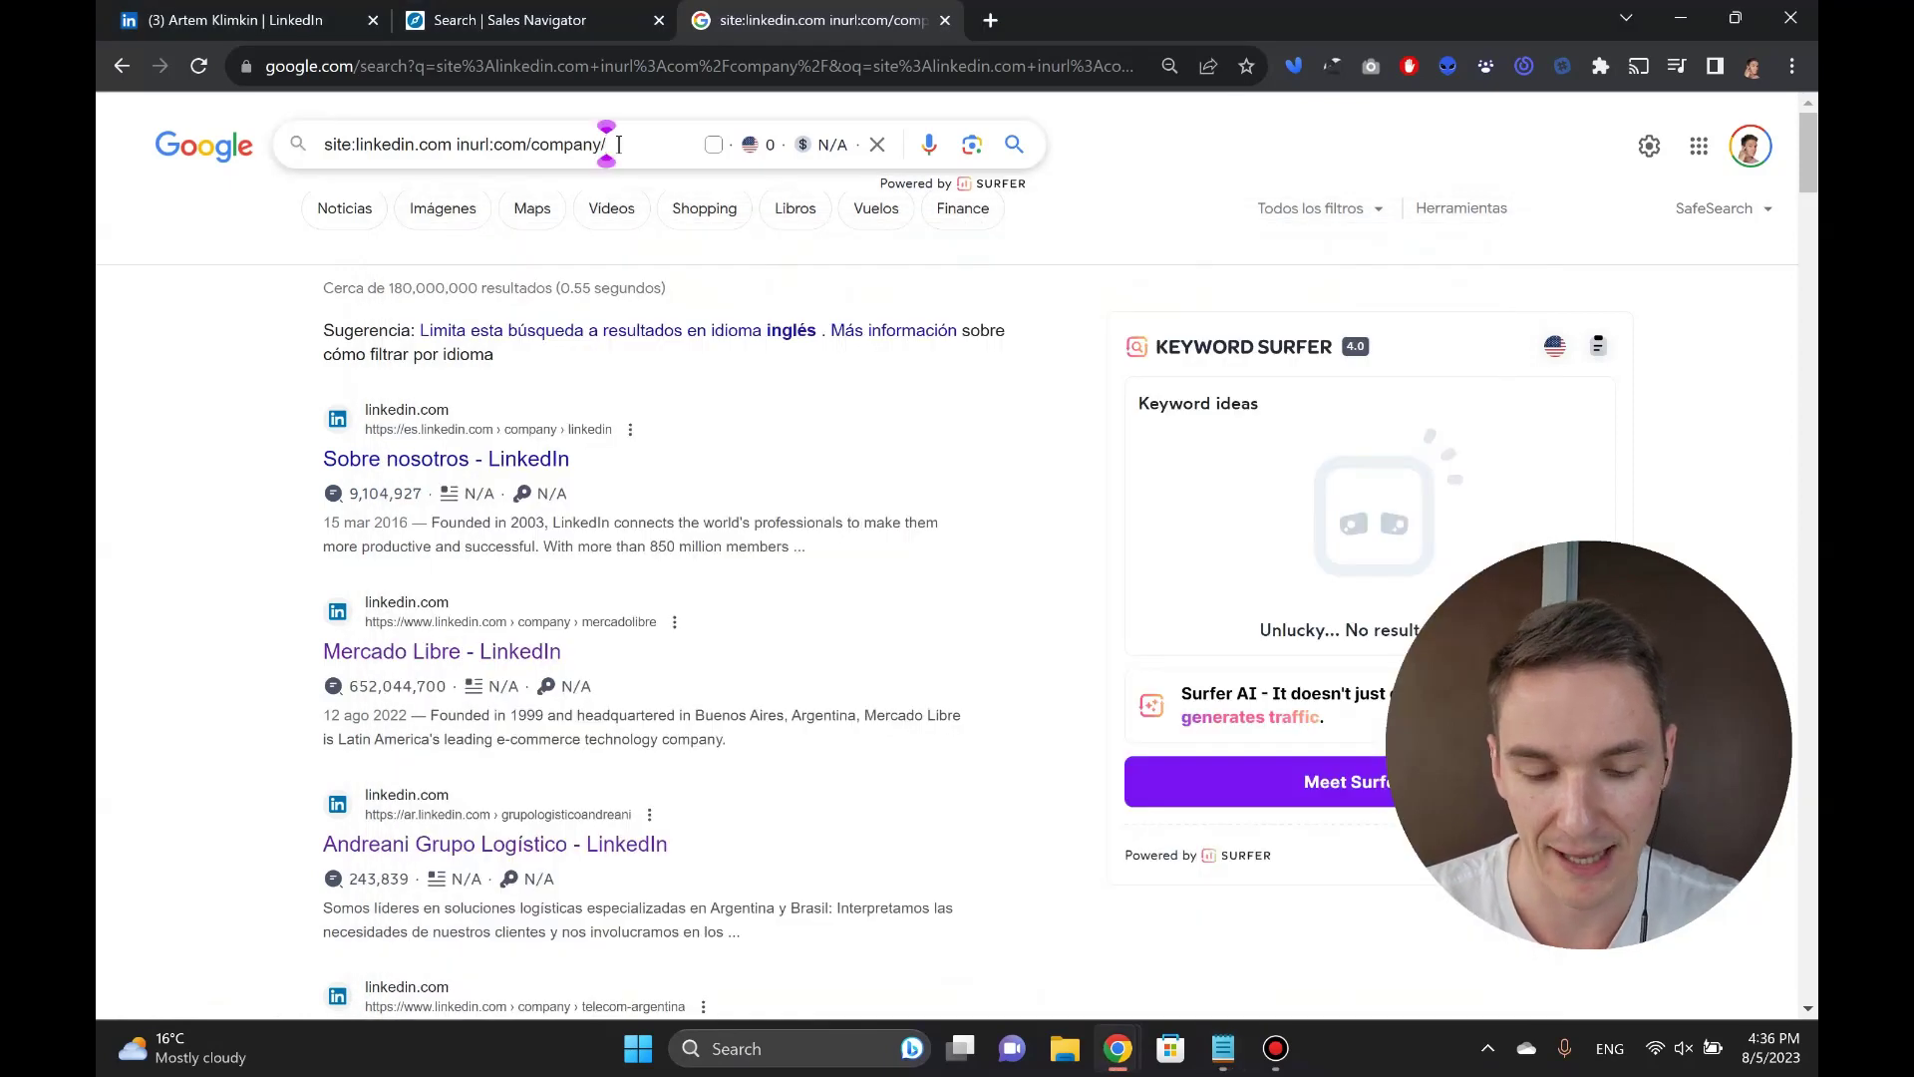
key(ctrl+v)
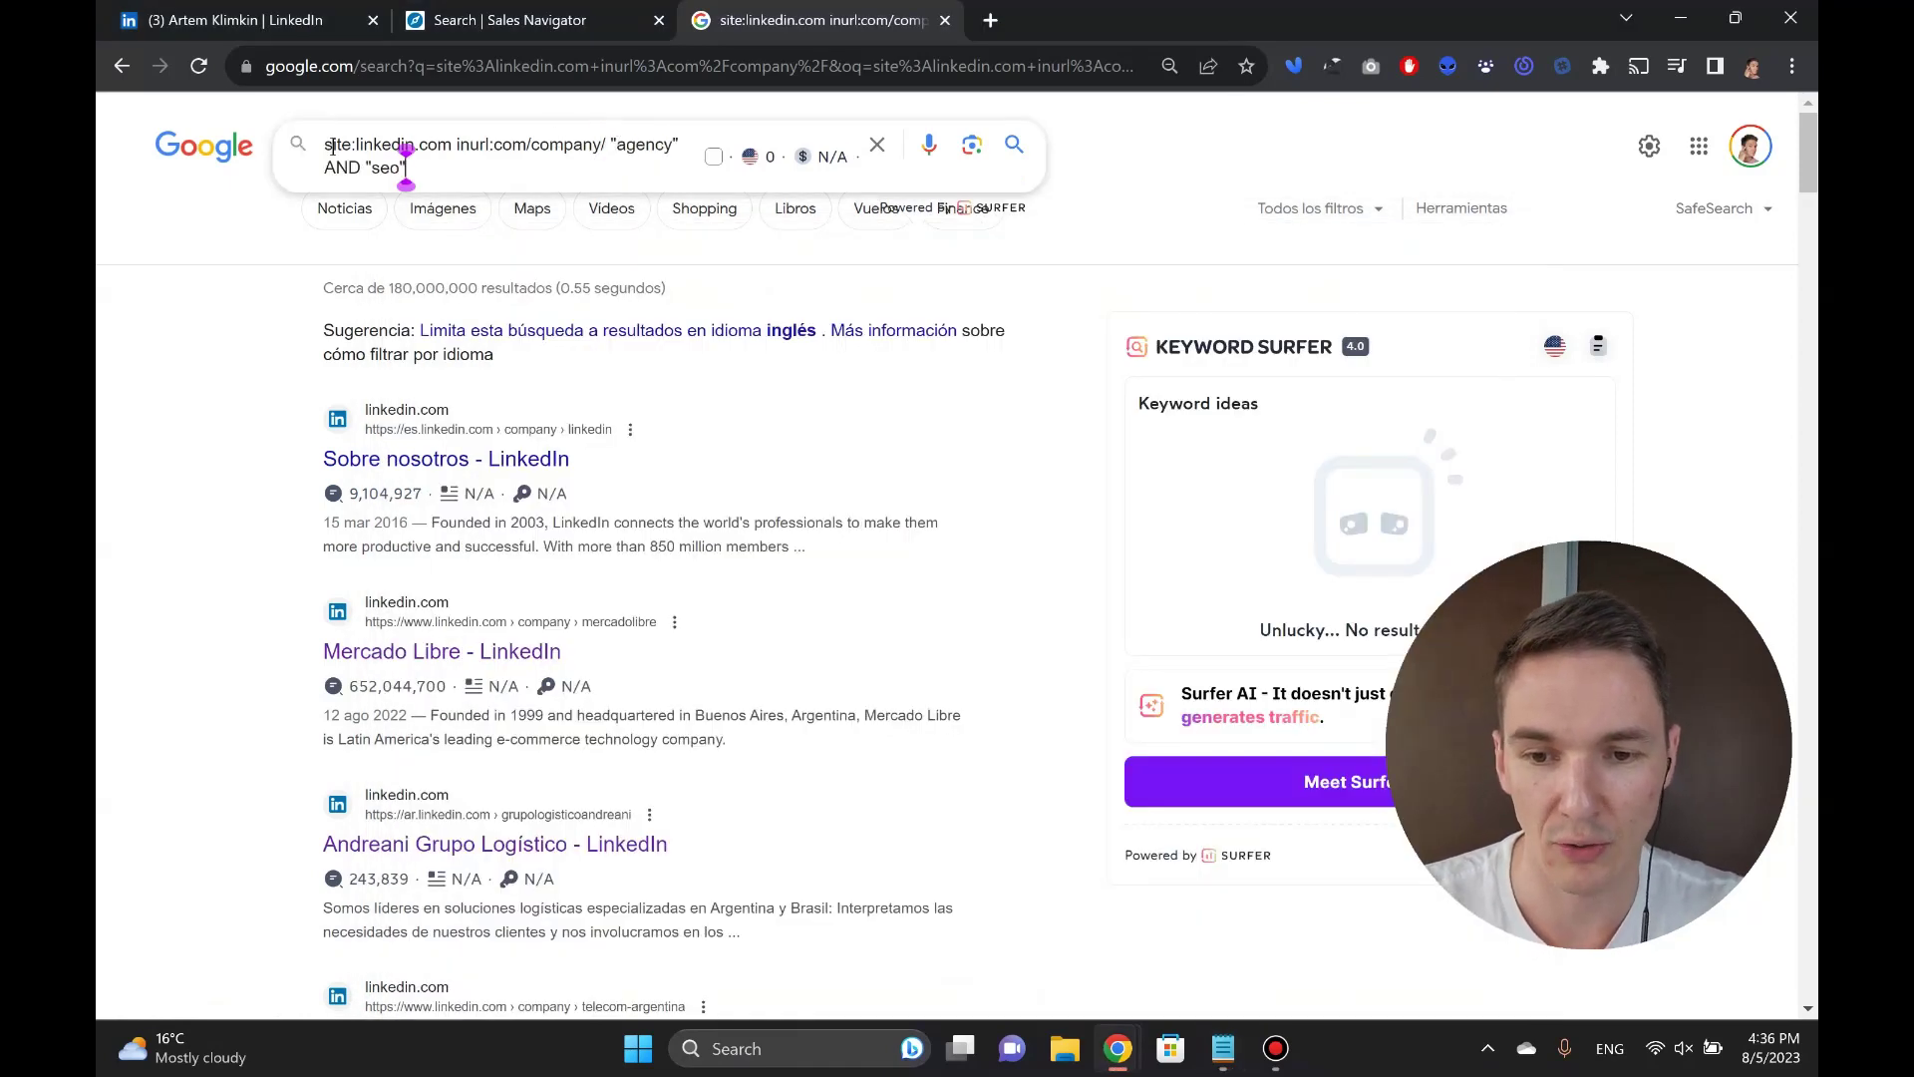
drag(474, 146, 606, 151)
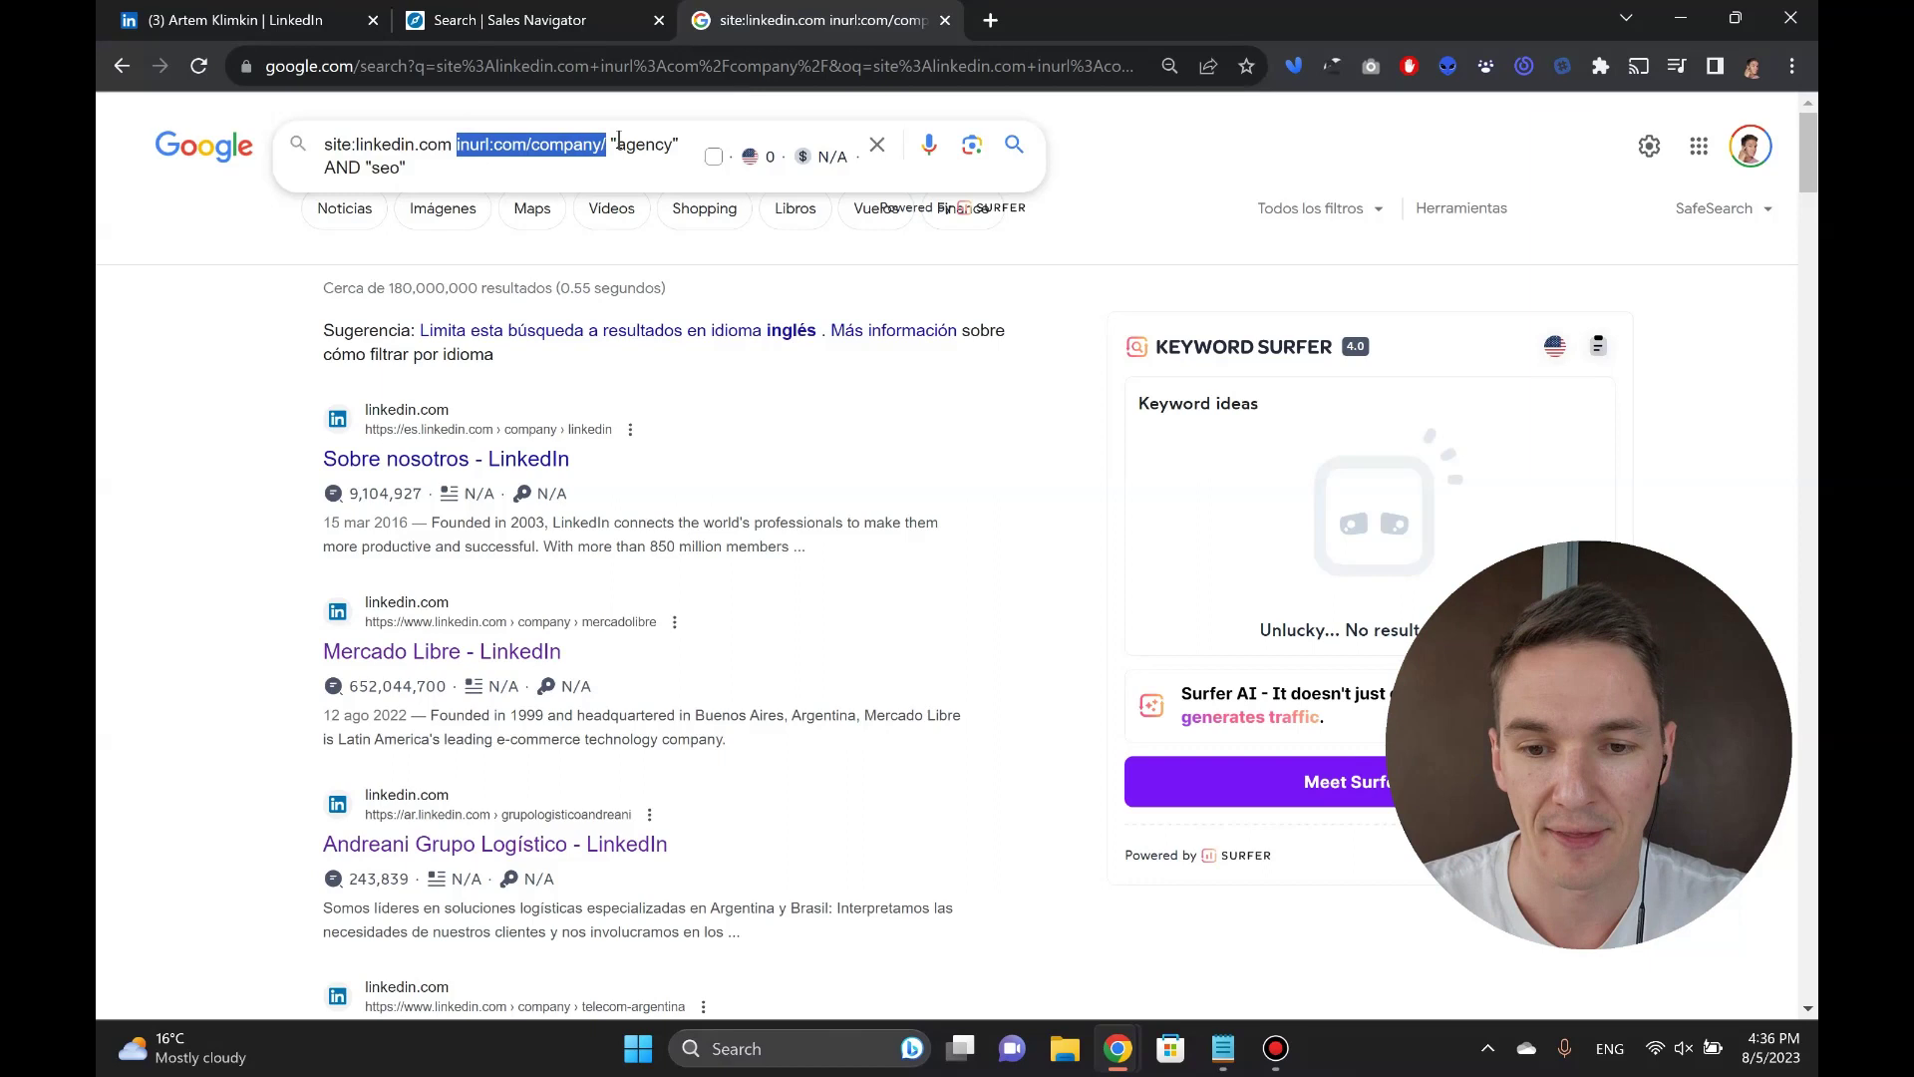
double_click(633, 146)
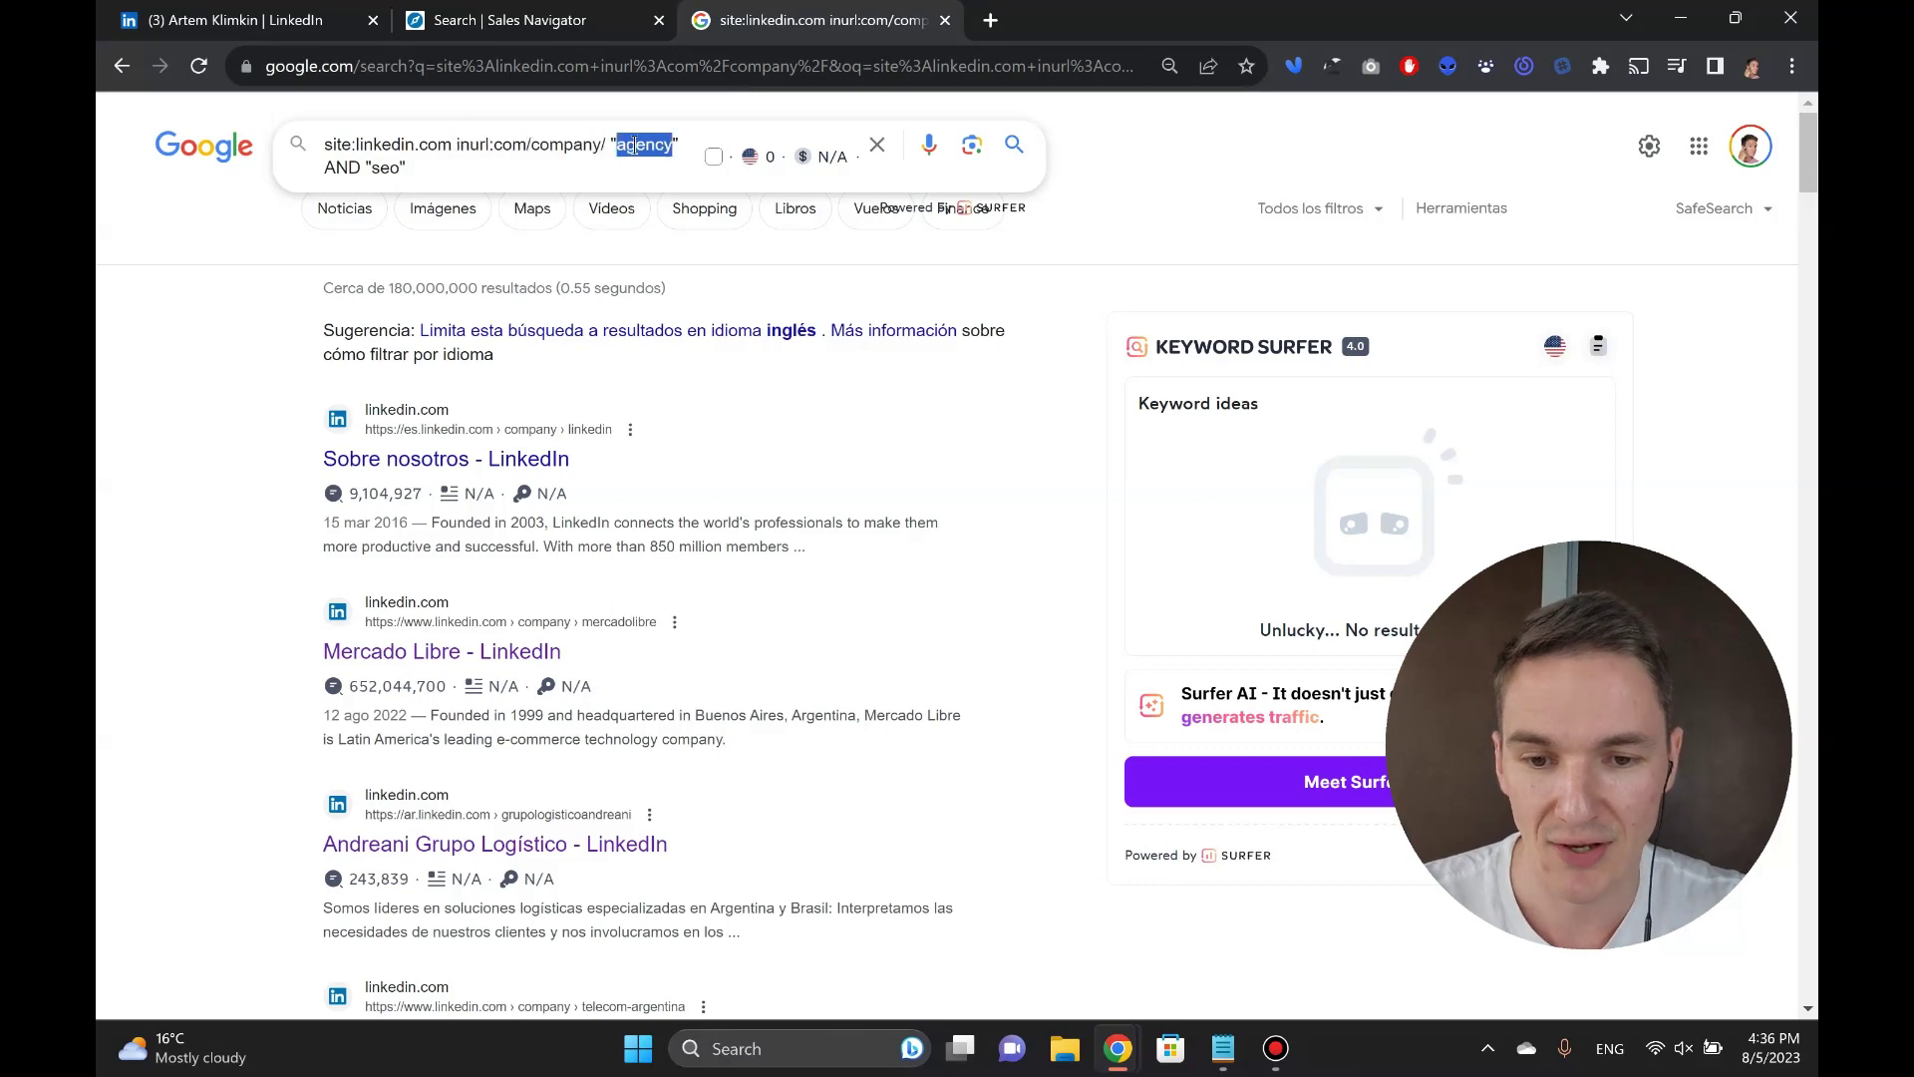
double_click(342, 167)
double_click(385, 167)
click(419, 169)
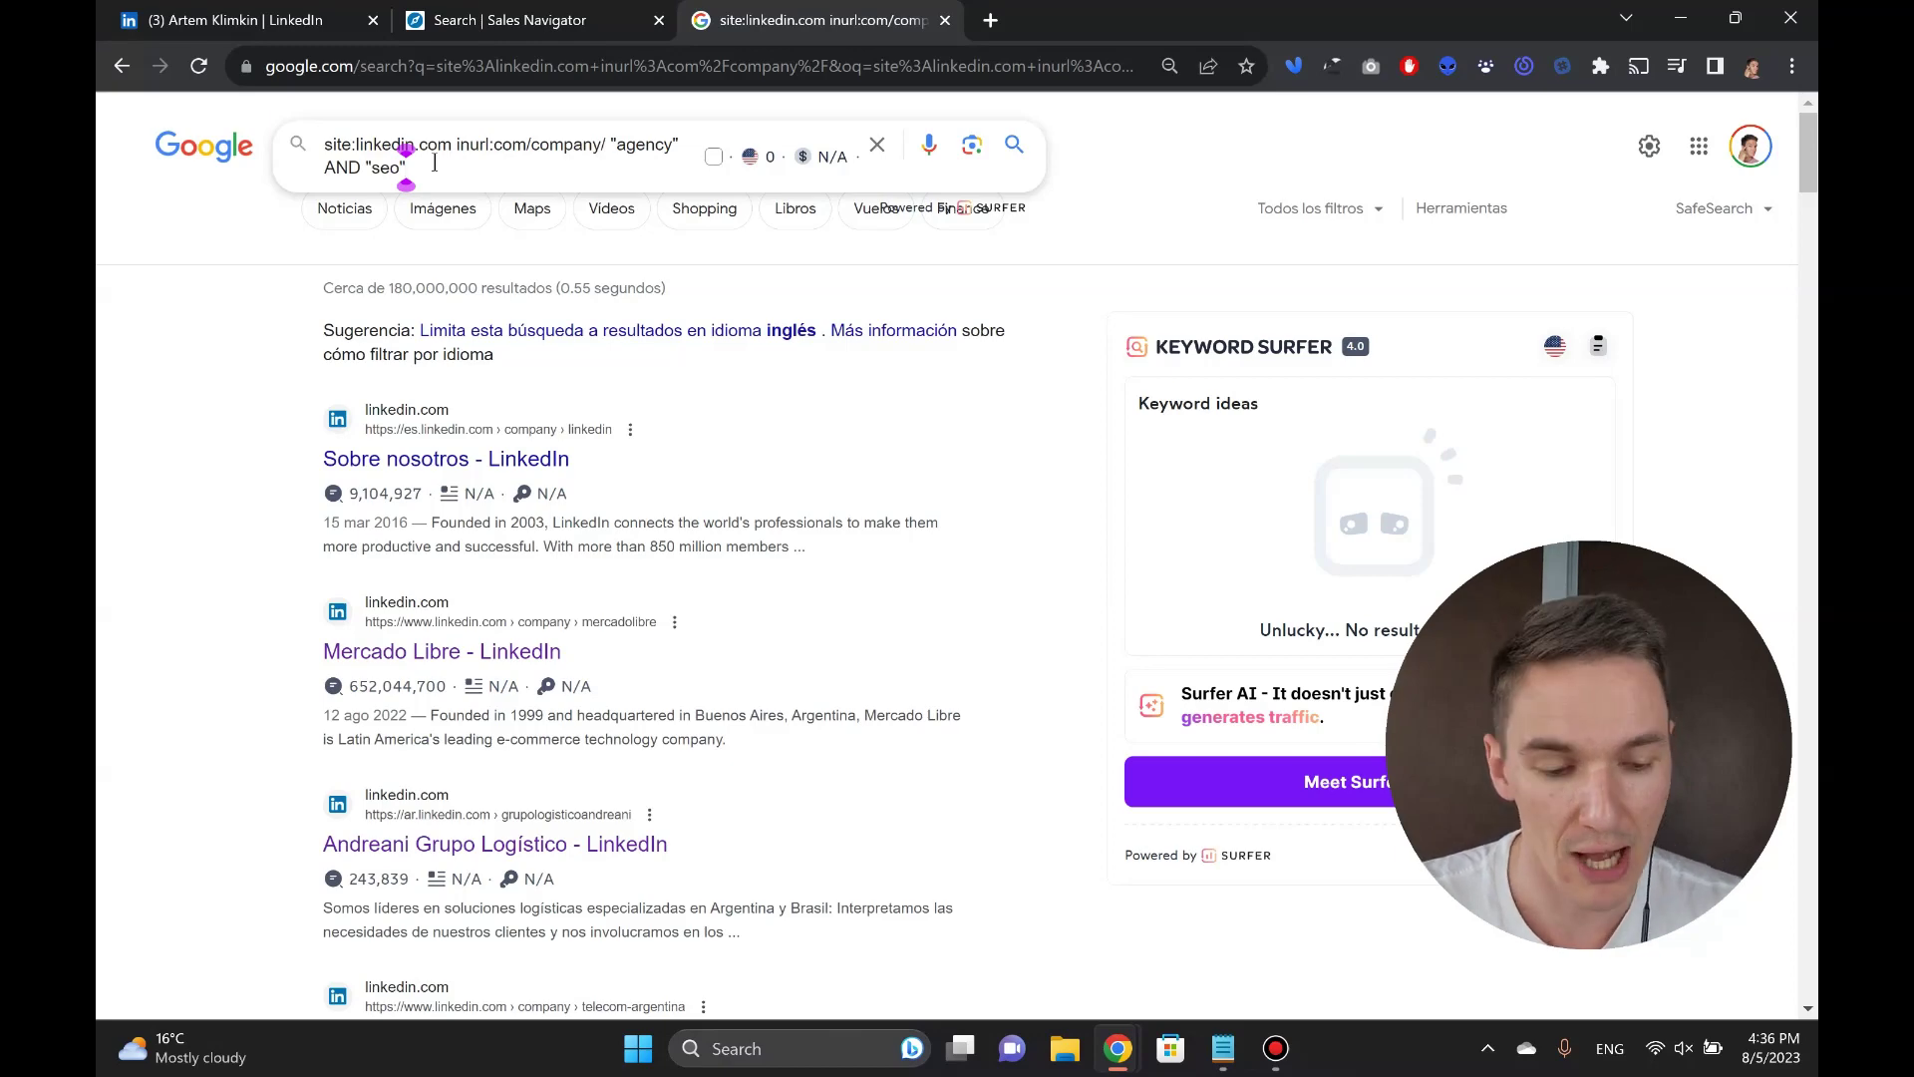
key(Return)
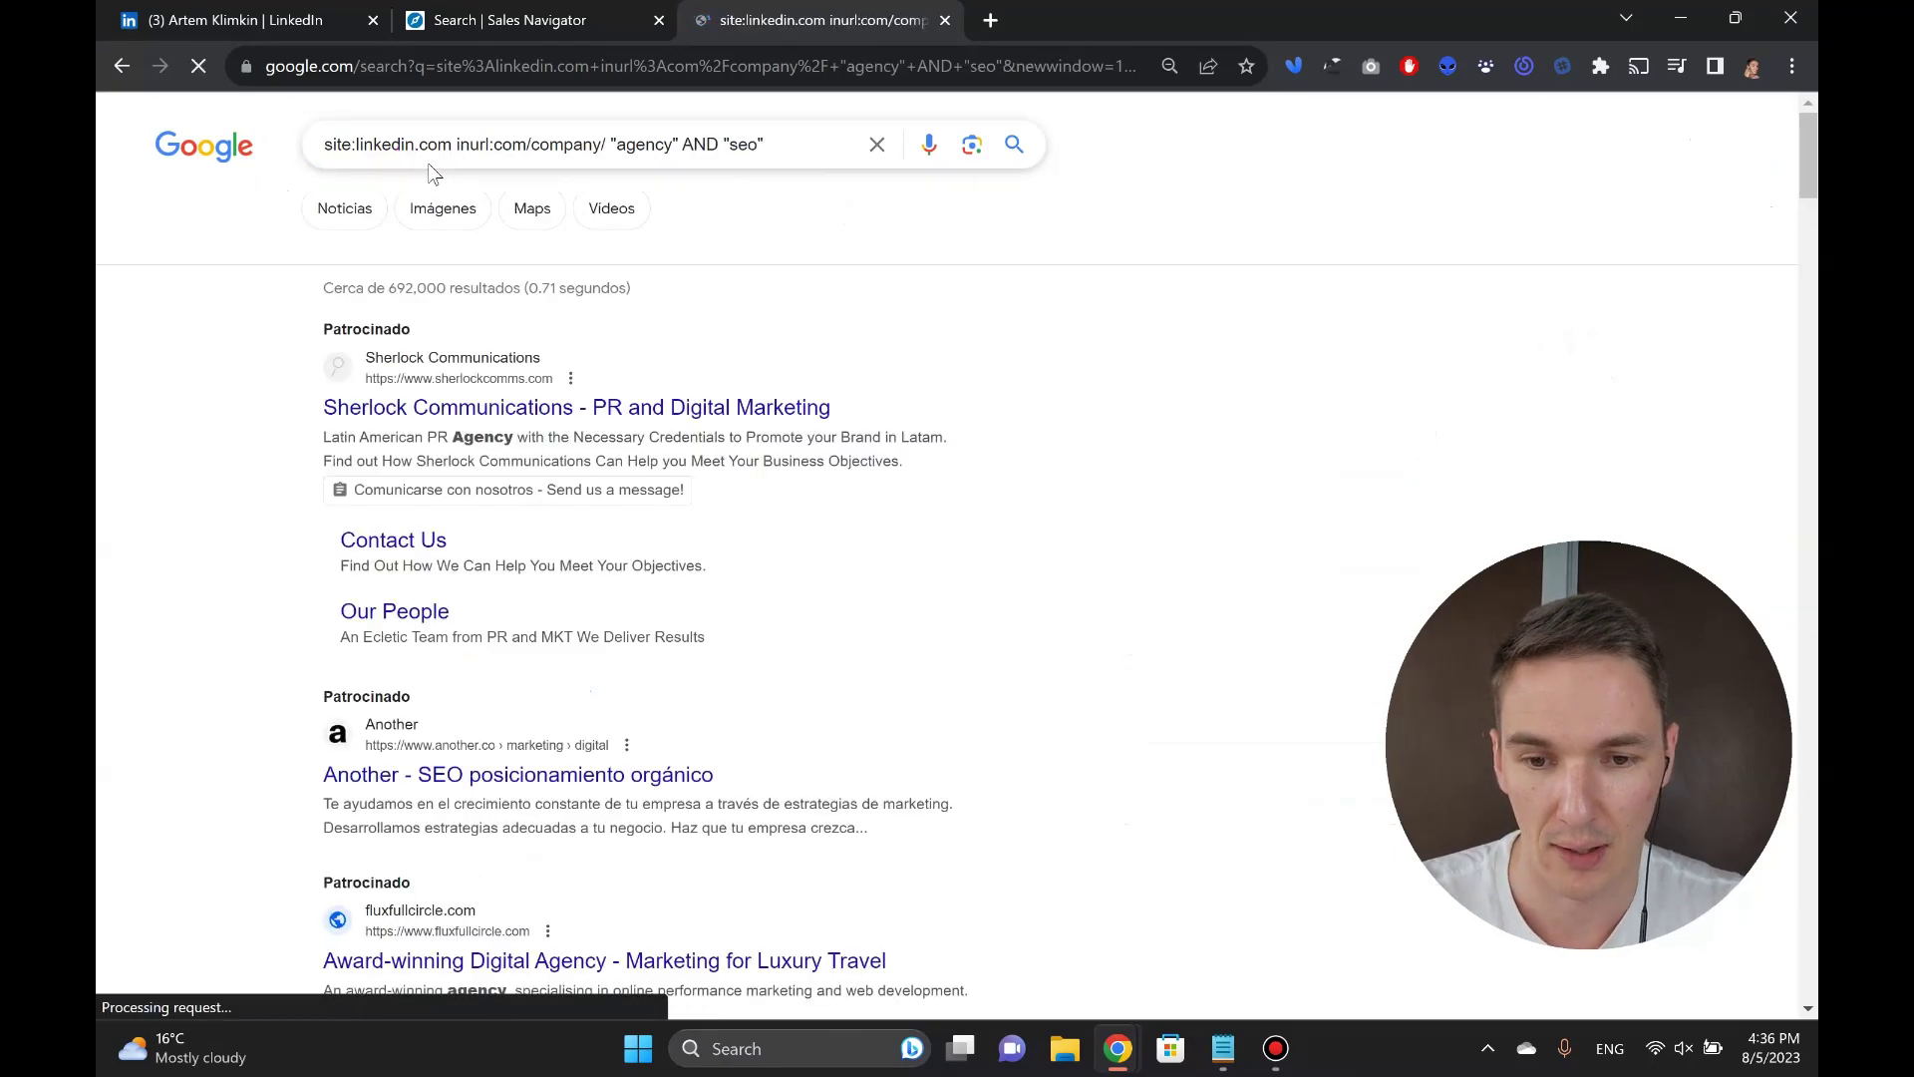
scroll(303, 287, down, 3)
scroll(303, 287, down, 5)
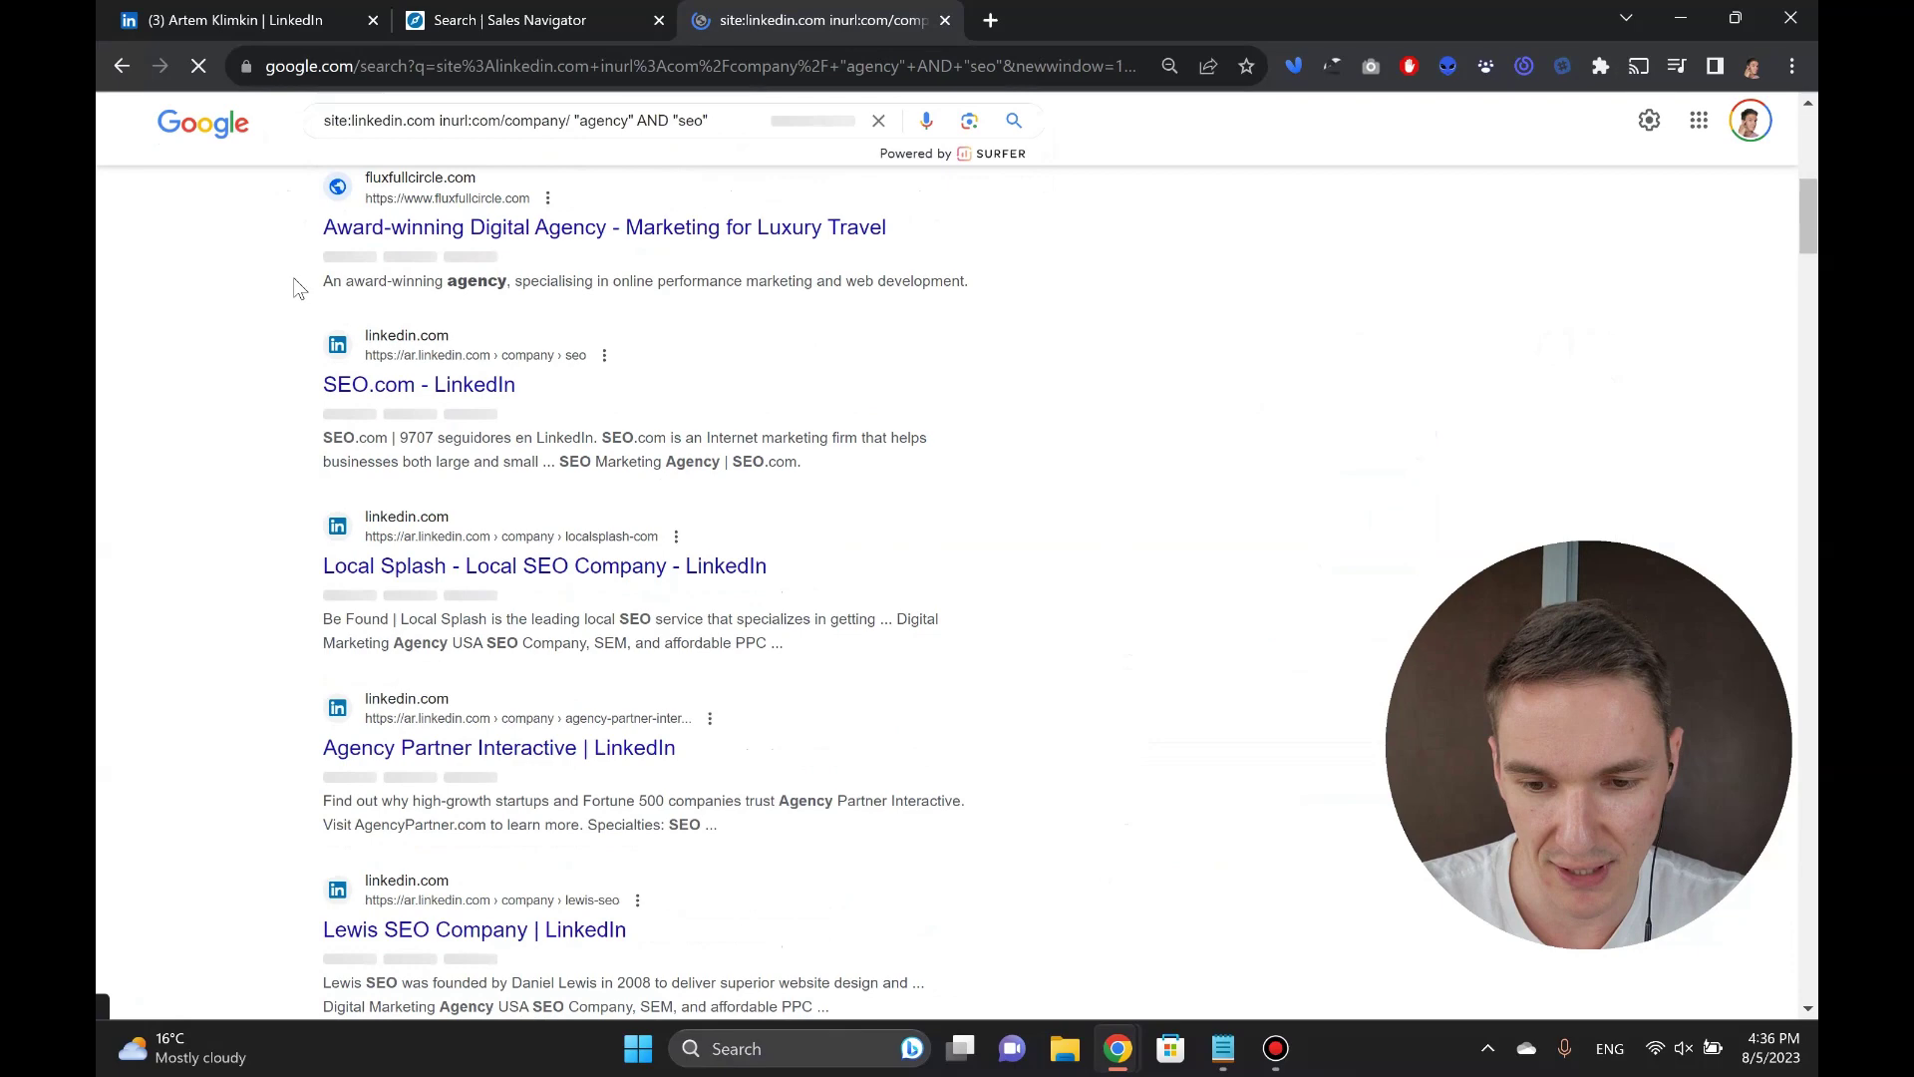
scroll(295, 297, down, 3)
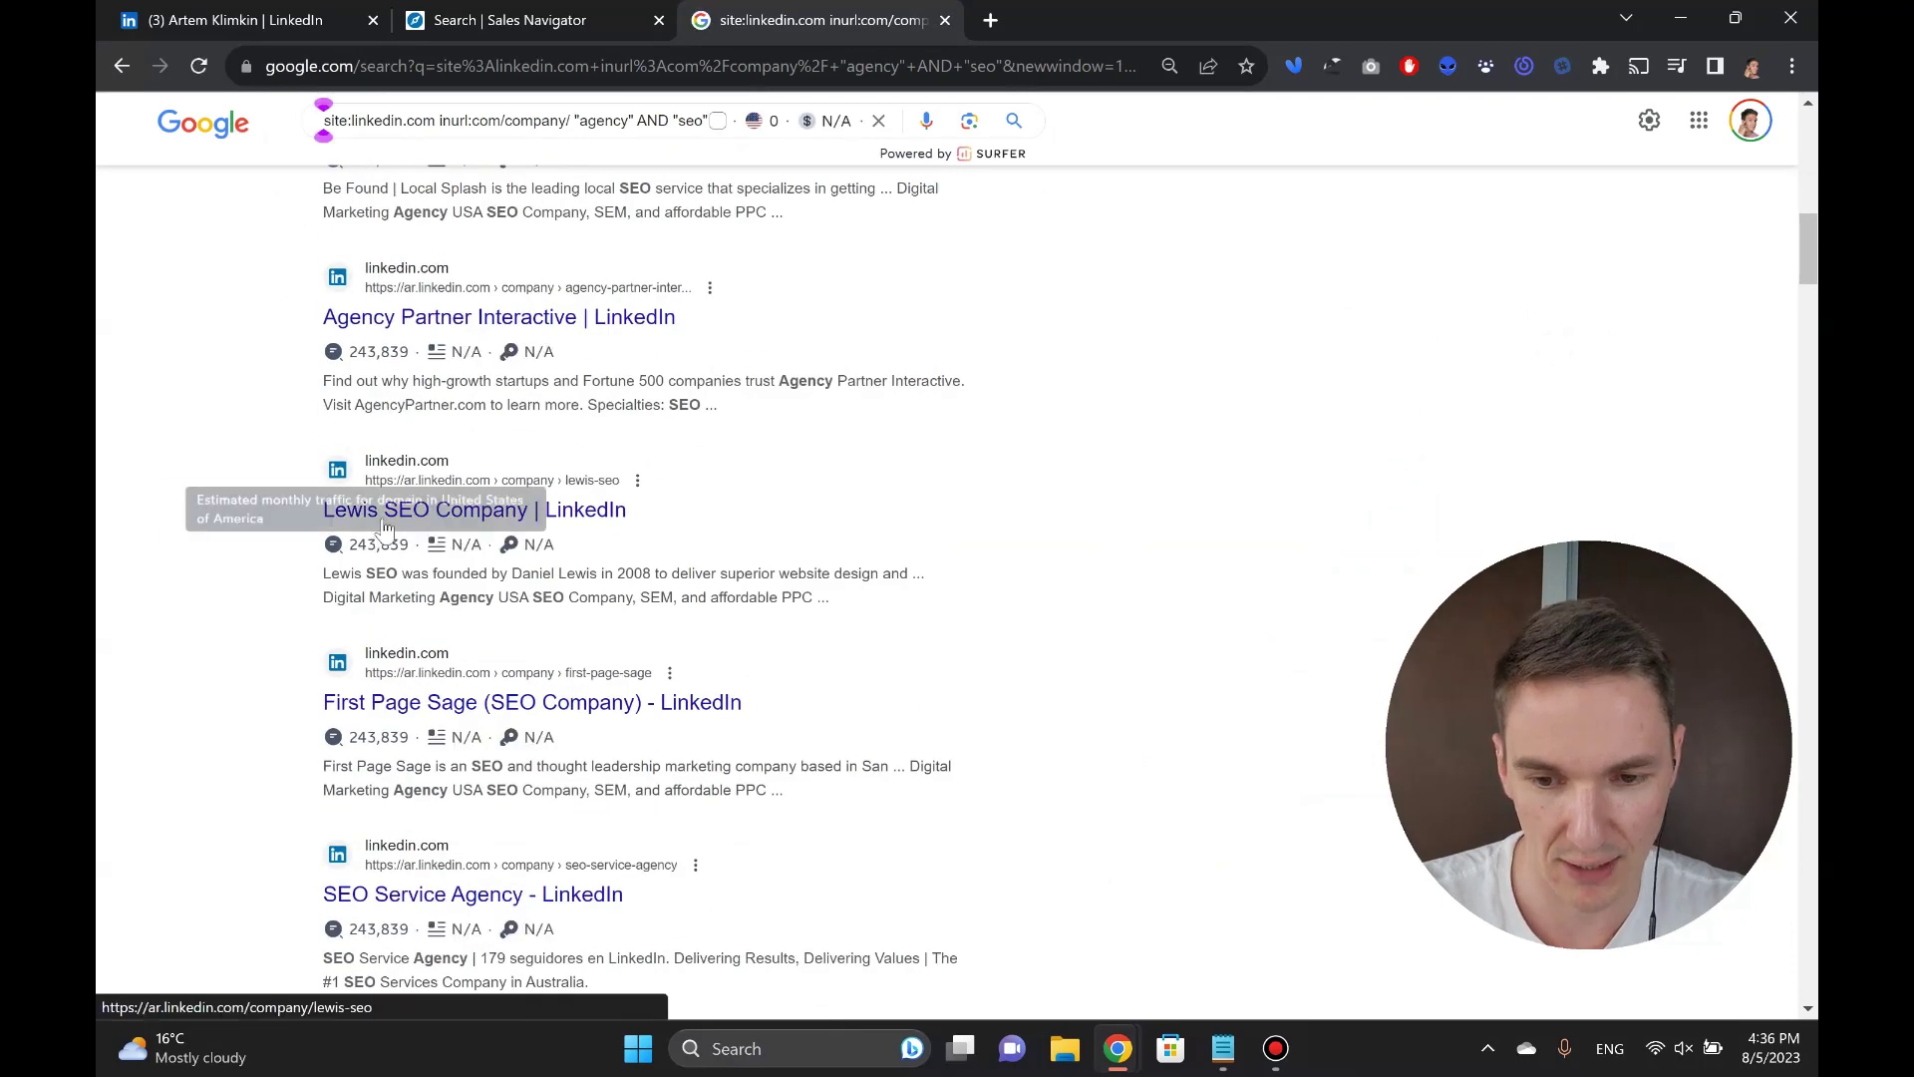
scroll(189, 529, down, 1)
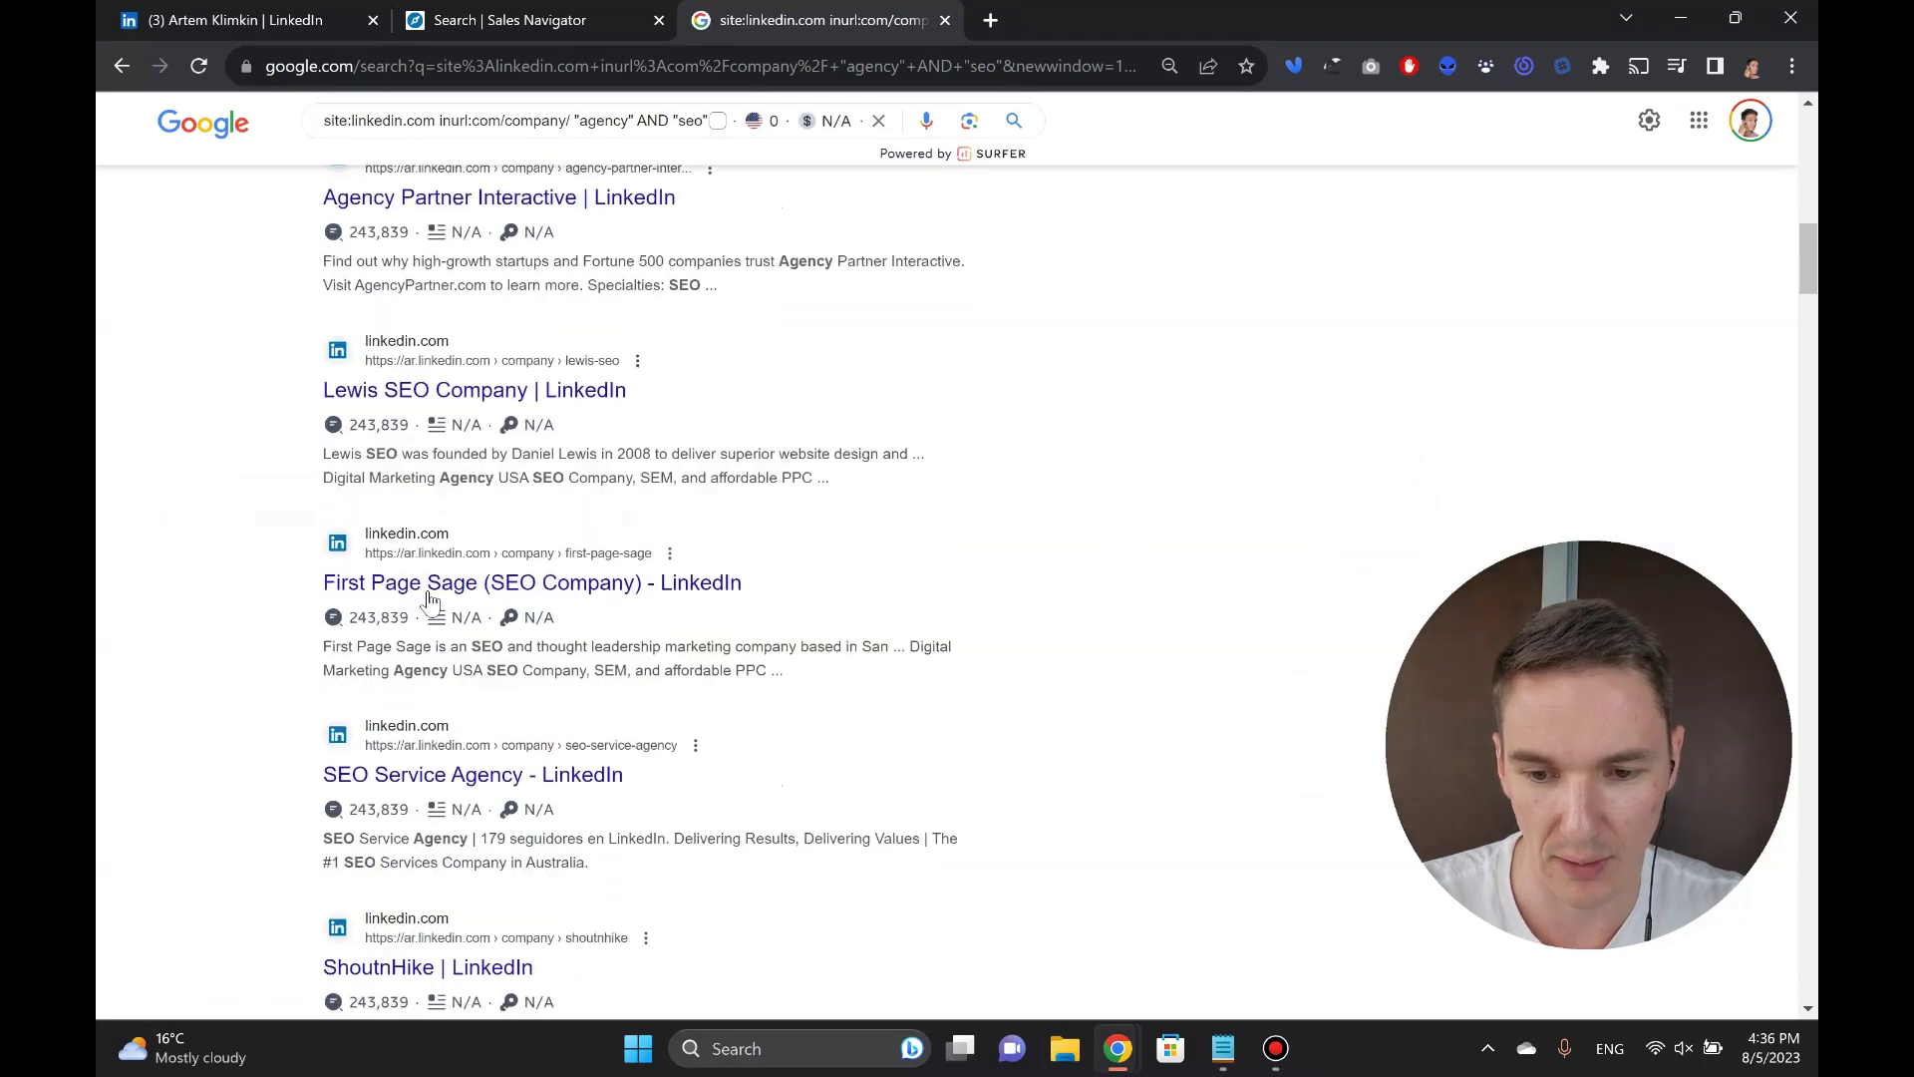
scroll(270, 558, down, 1)
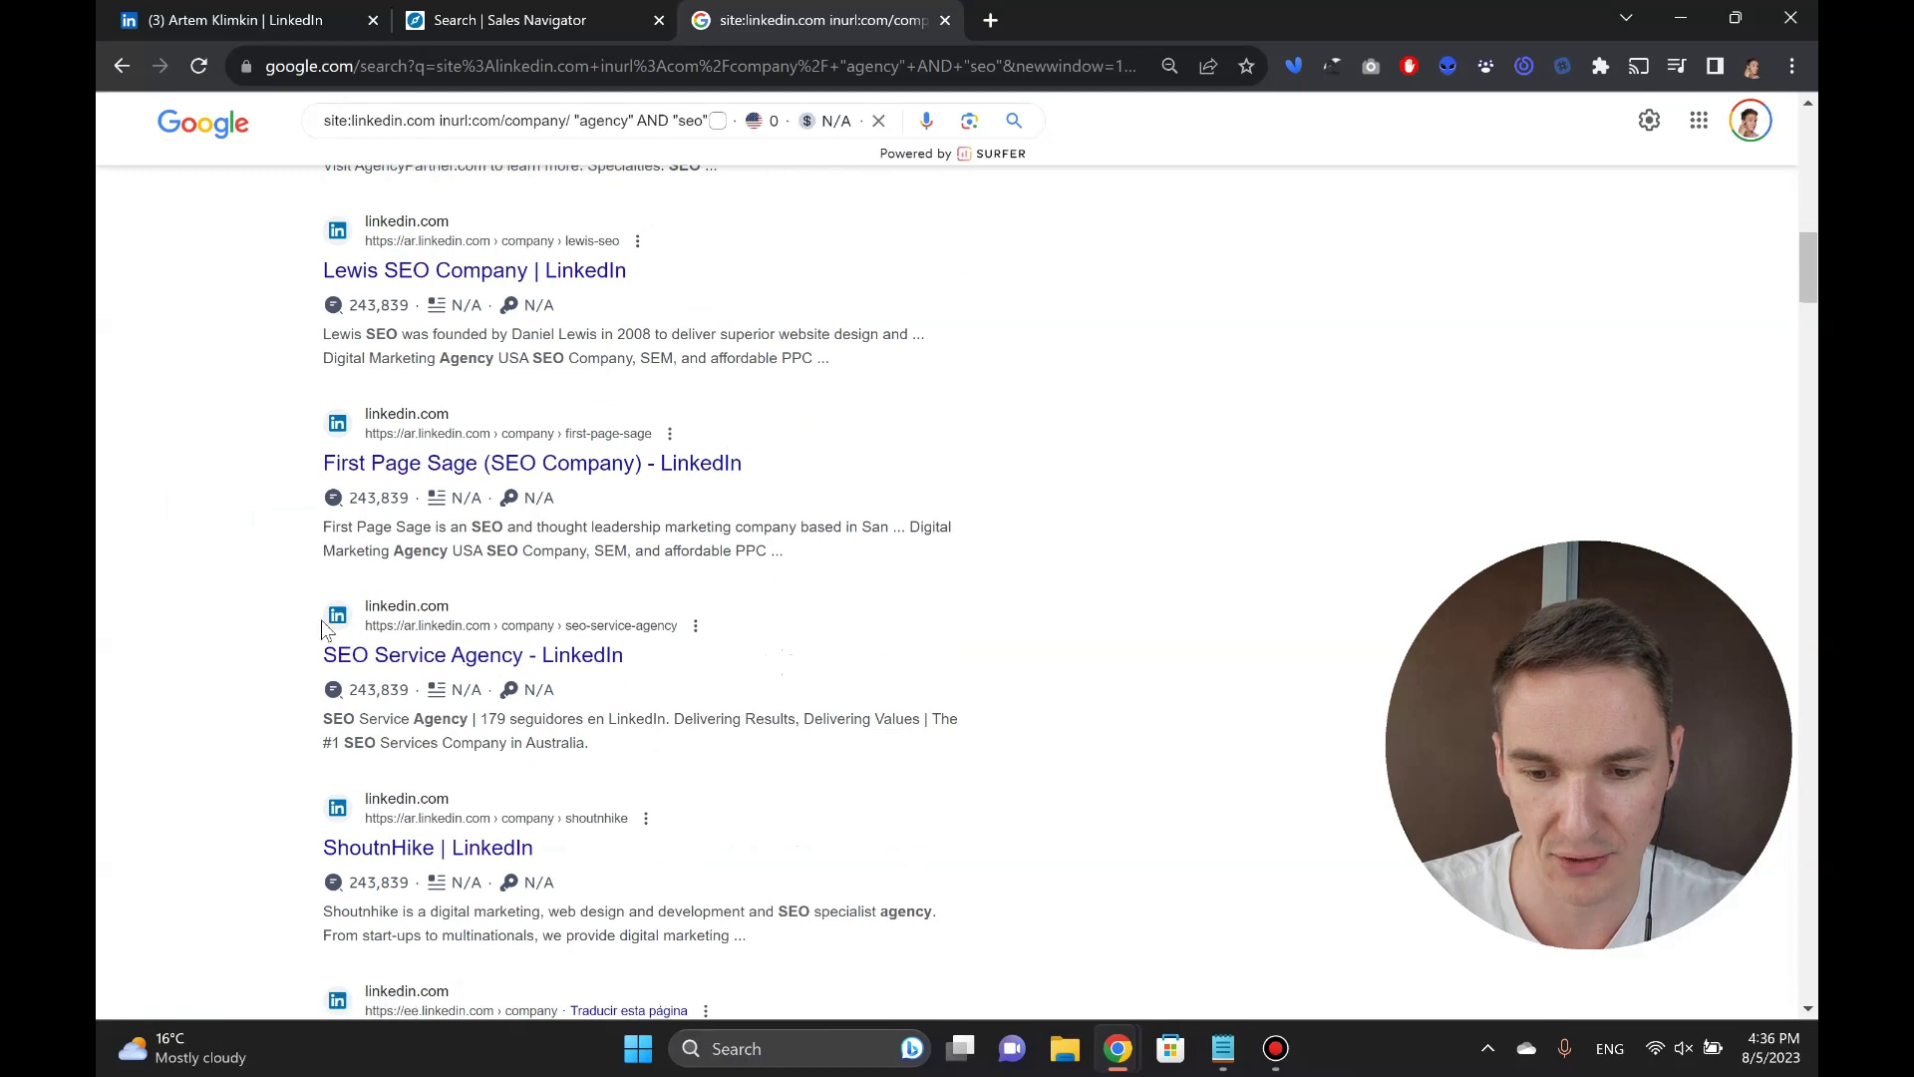
scroll(294, 645, down, 2)
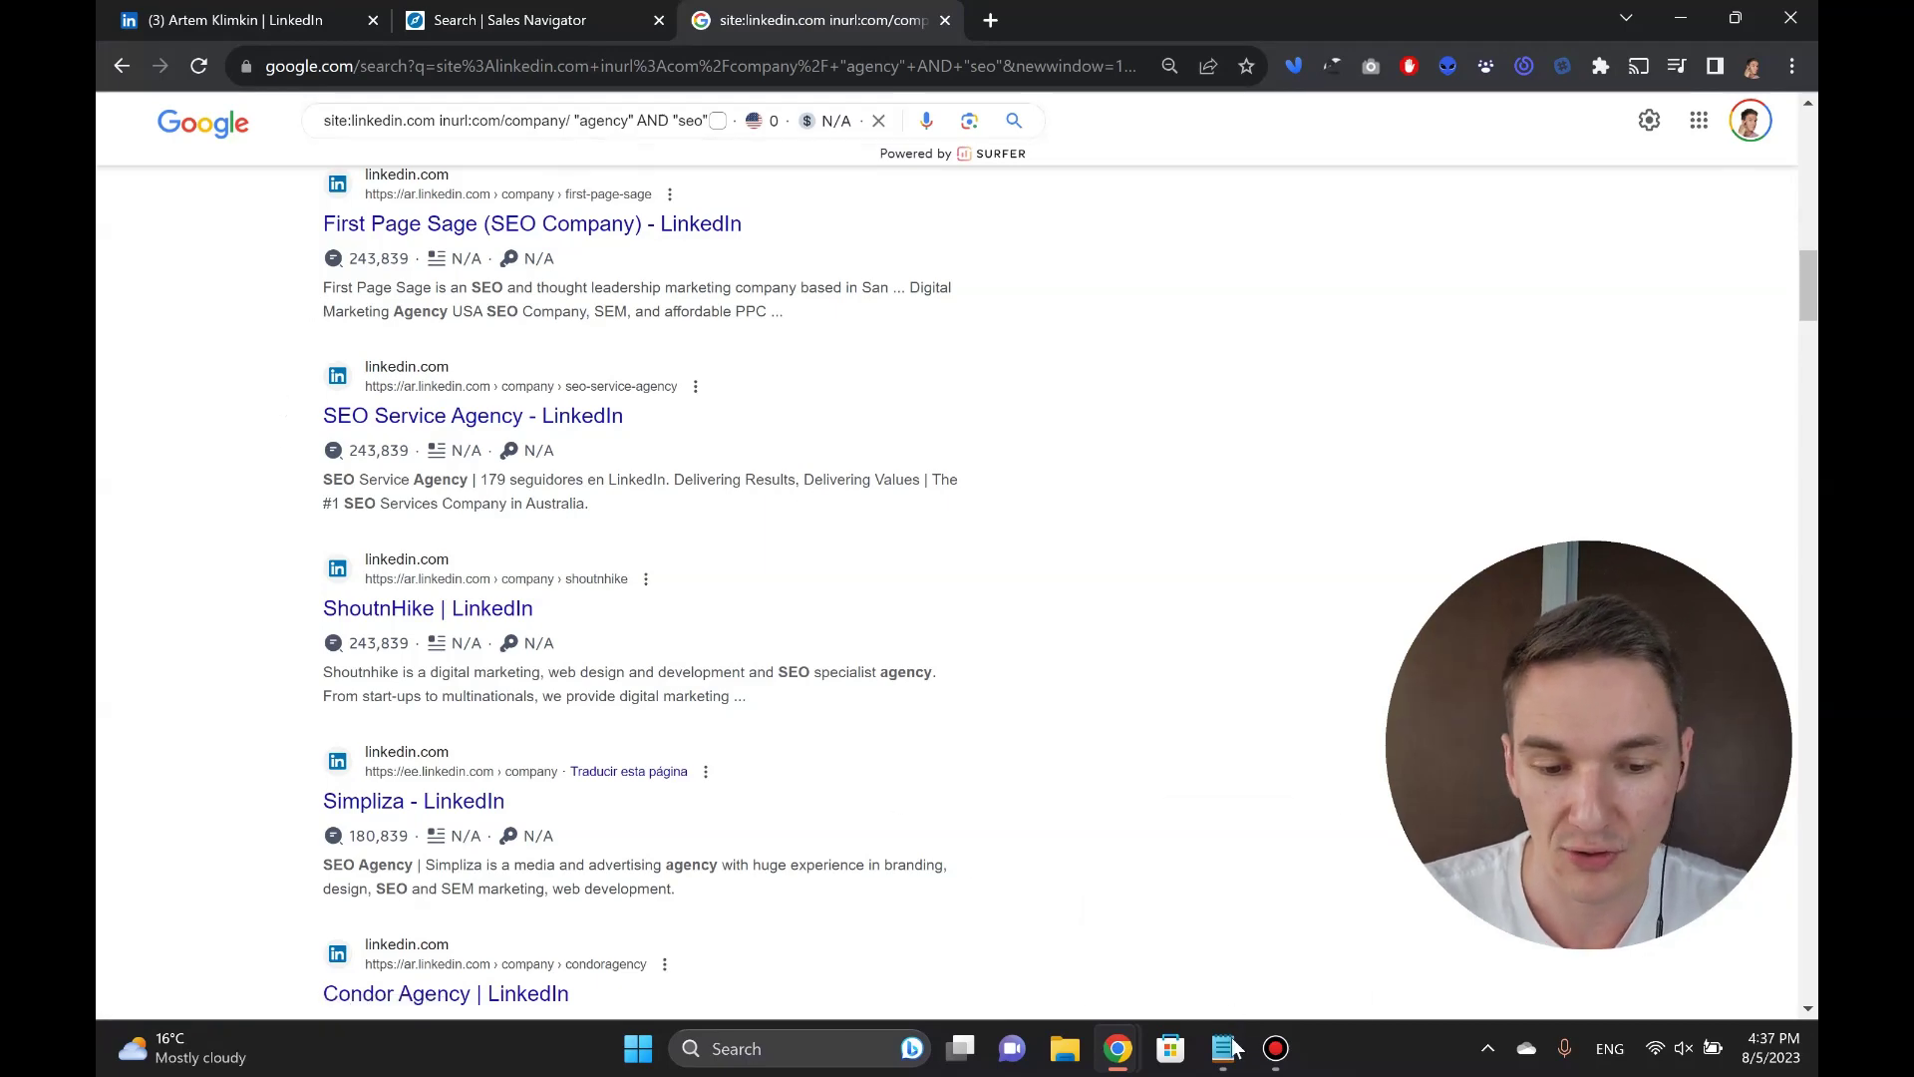
- Copy intext:"8 employees" from Notepad and paste it at the end of the query
mouse_move(1225, 1047)
click(1216, 923)
drag(598, 462, 782, 464)
key(ctrl+c)
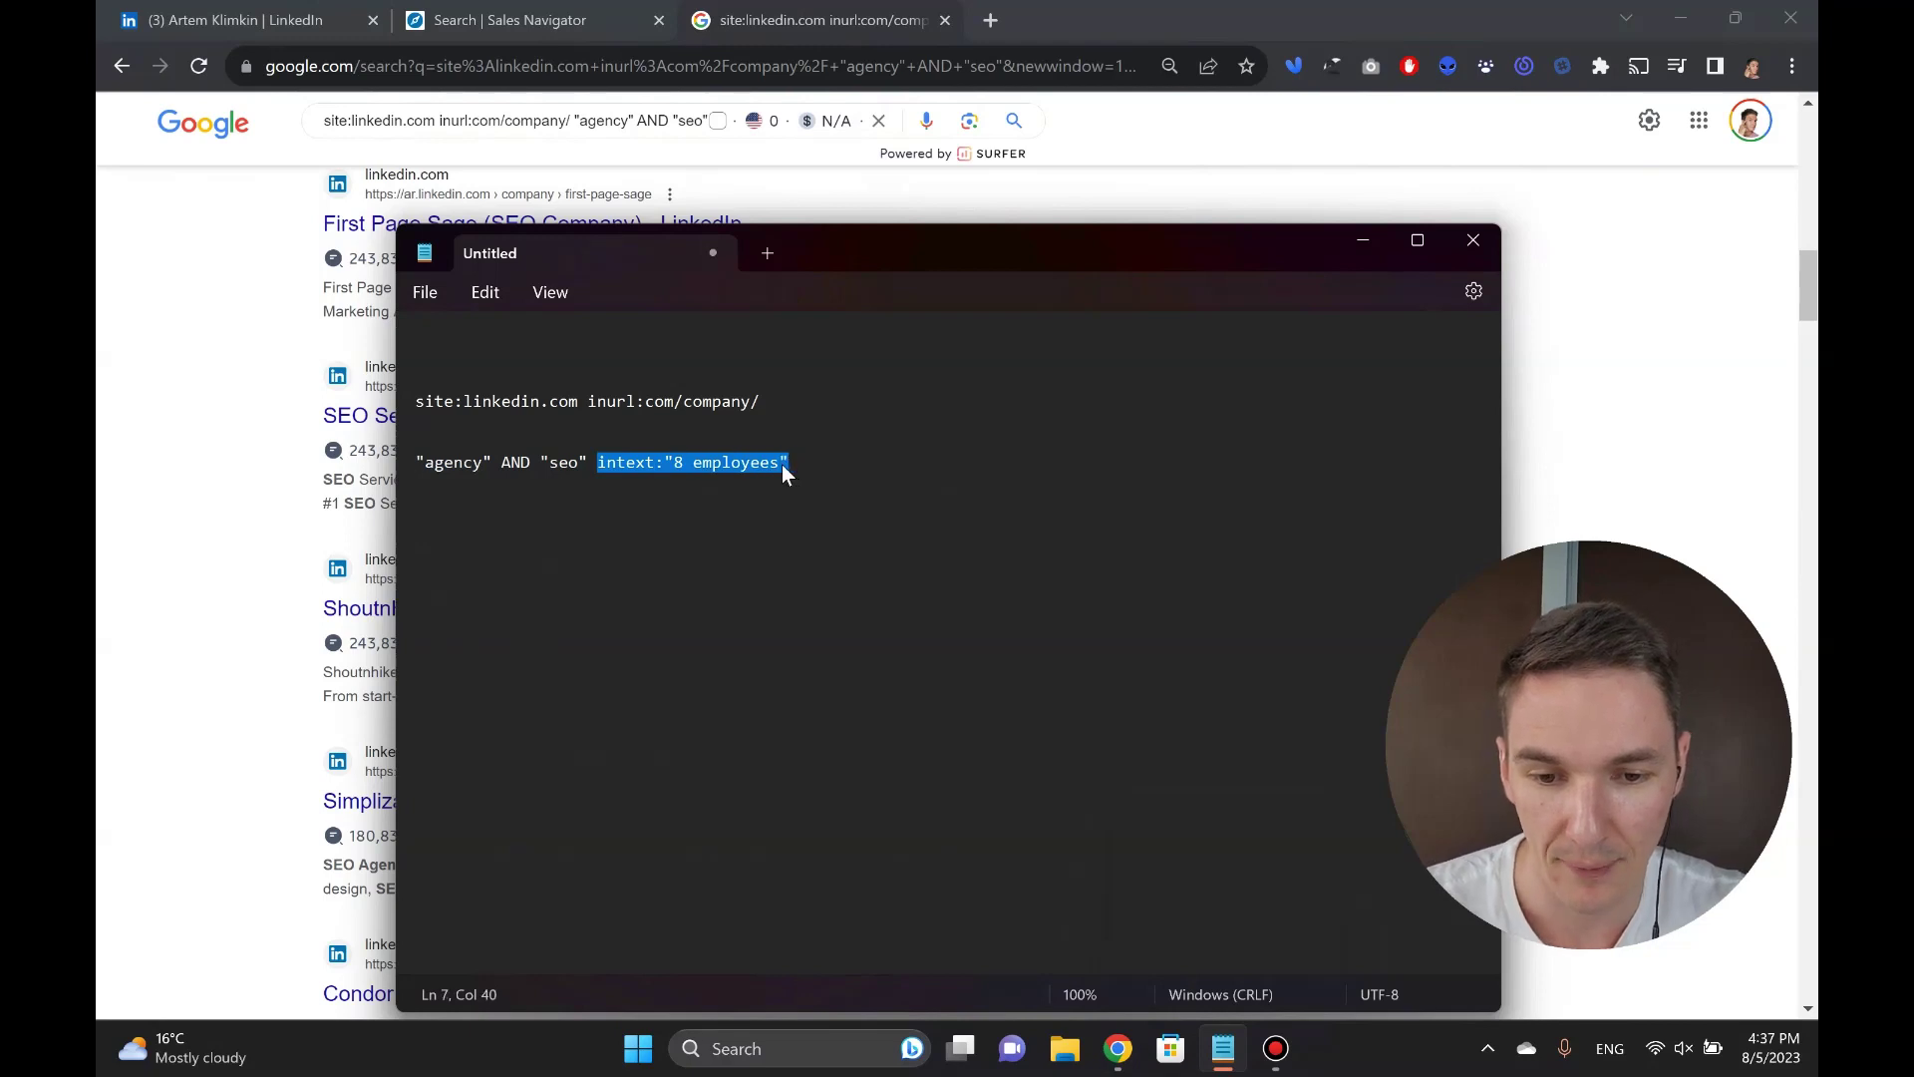
click(289, 421)
drag(658, 120, 1064, 210)
key(End)
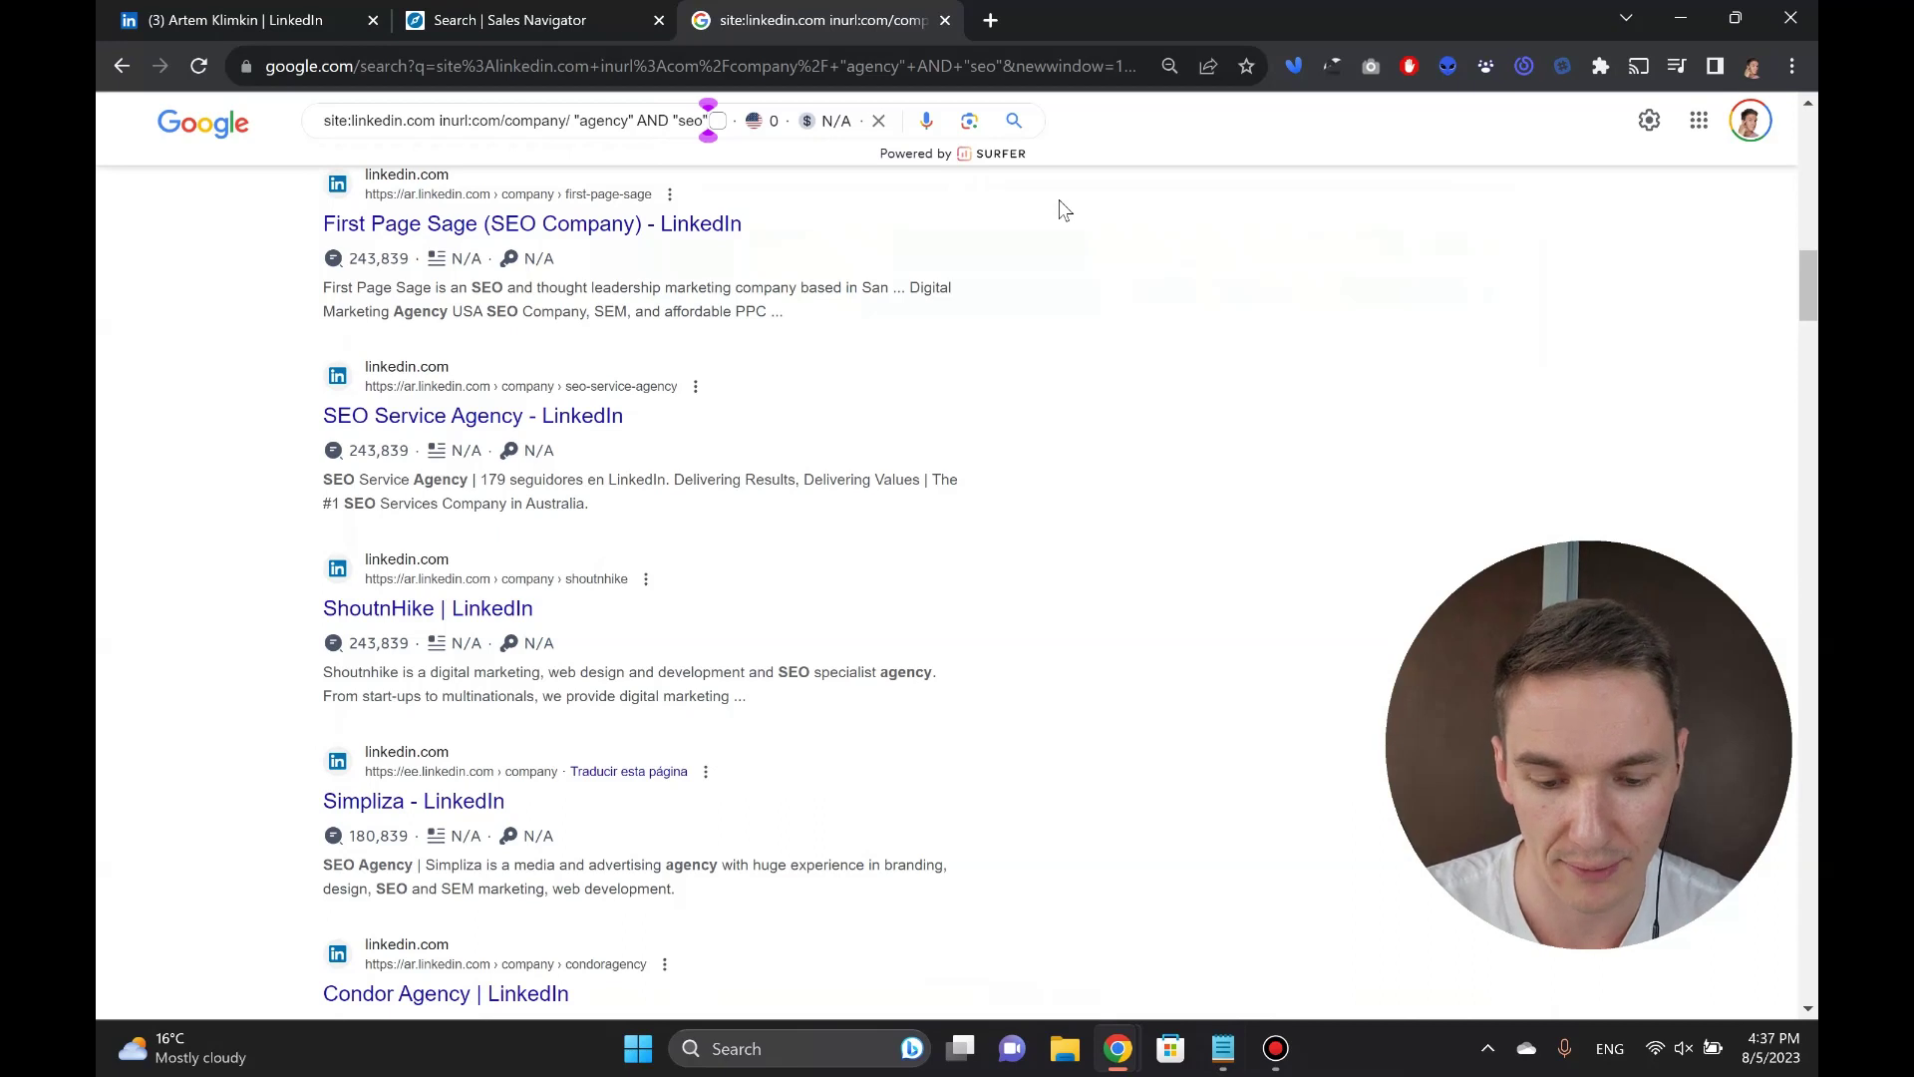
key(ctrl+v)
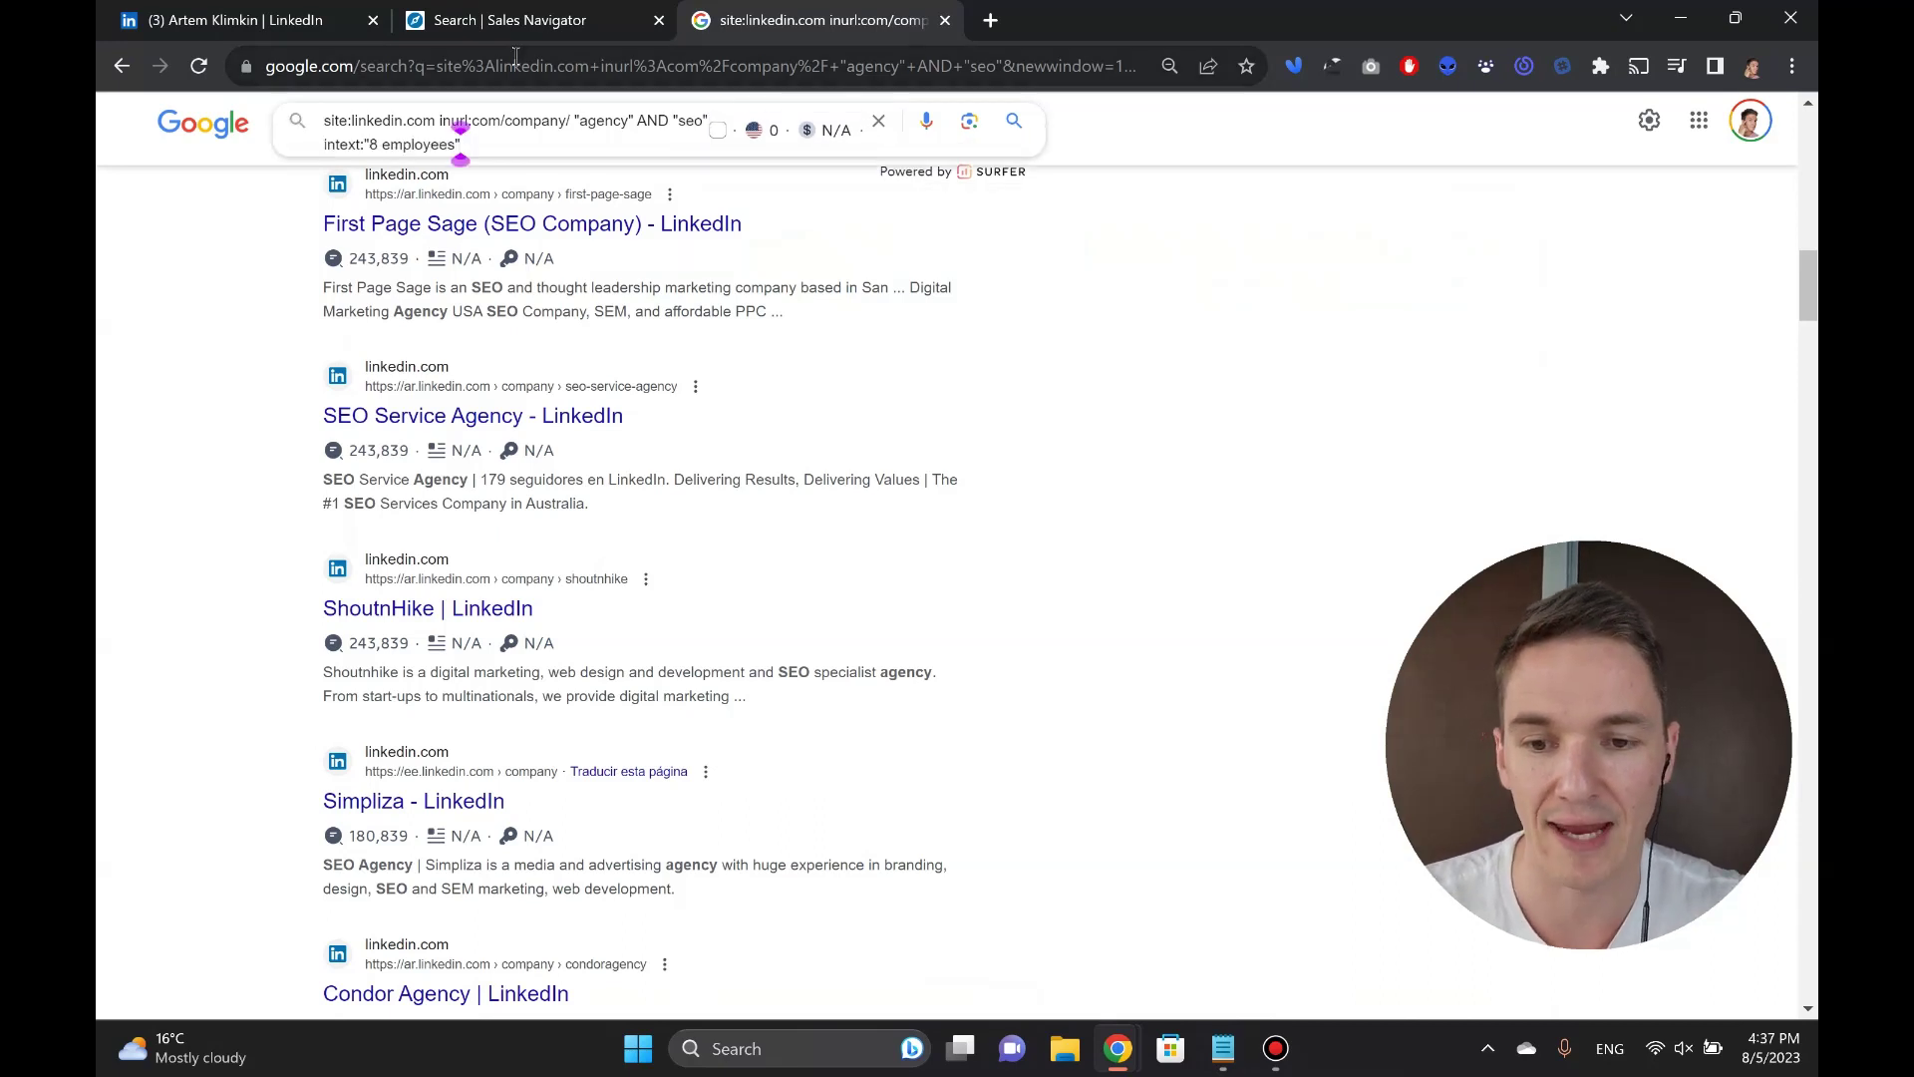
- Change the filter to intext:"9 employees" and rerun the search
double_click(342, 144)
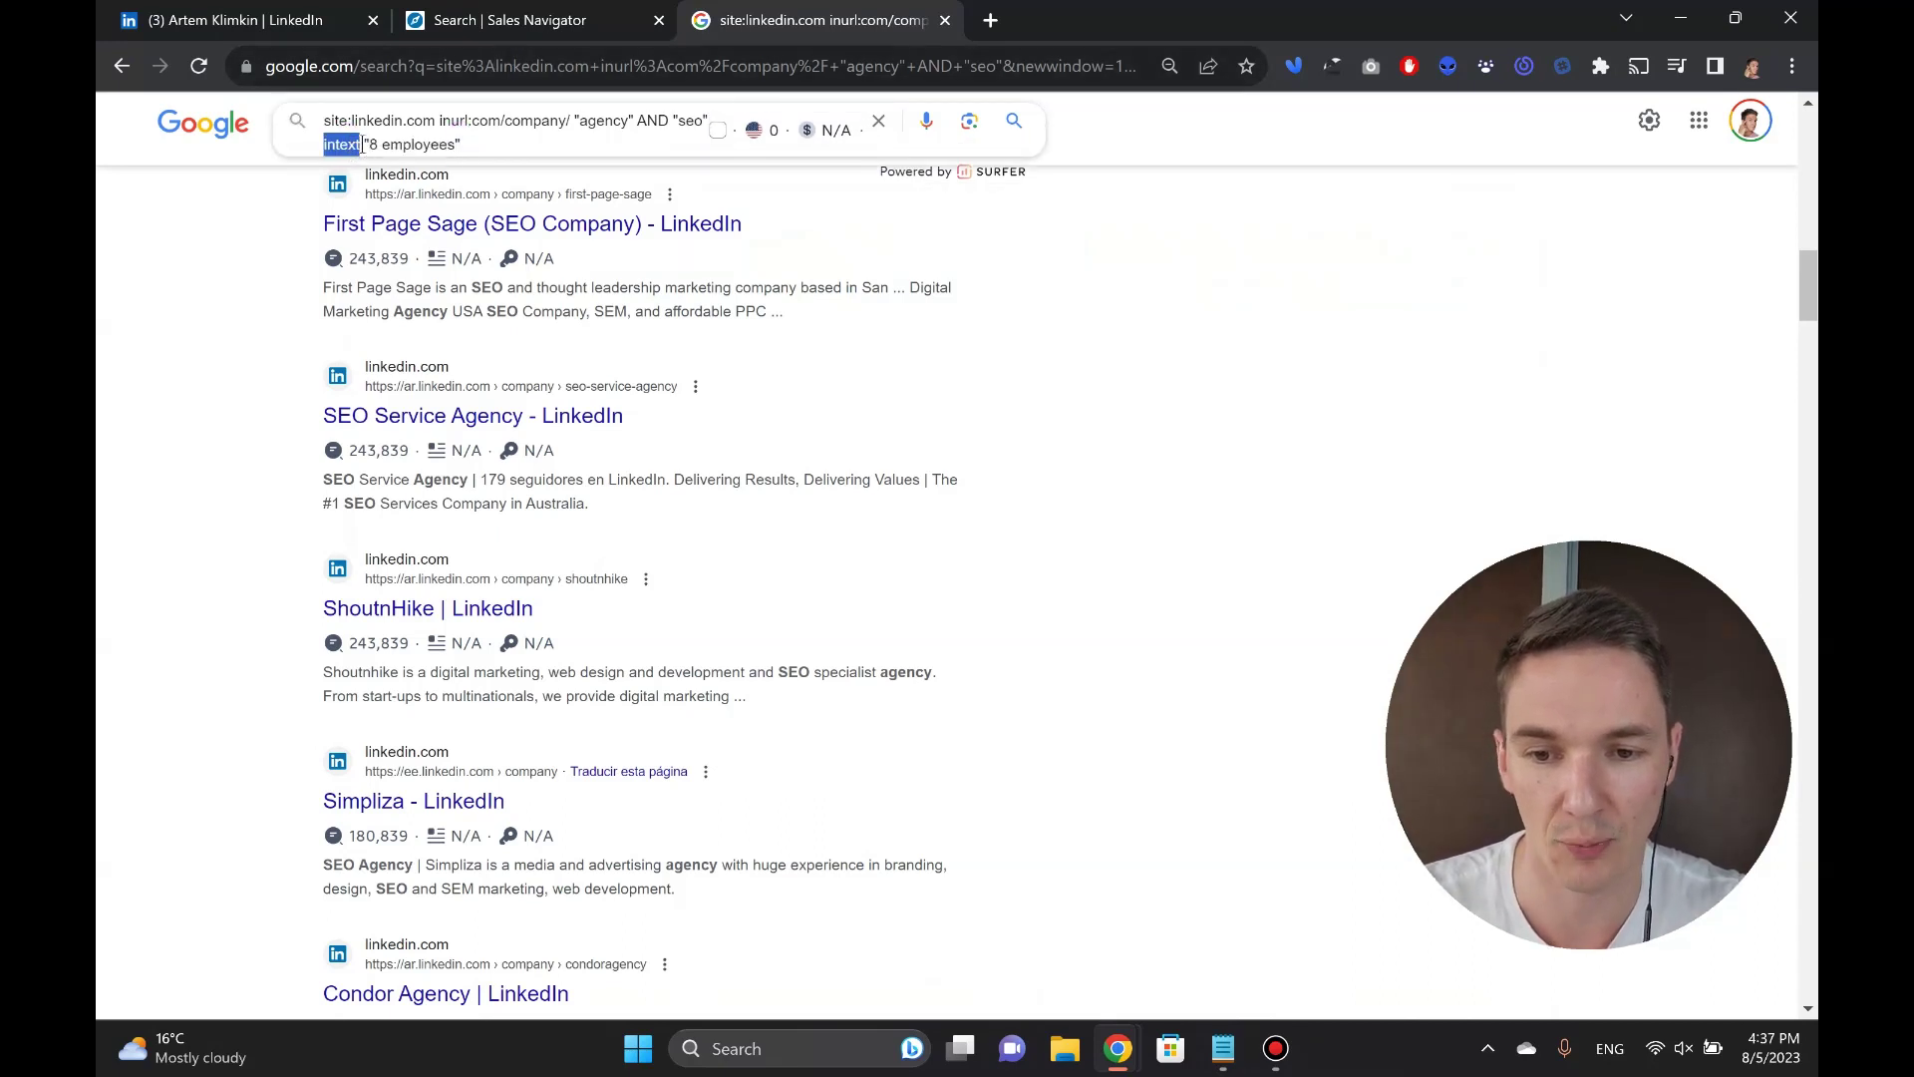
mouse_move(365, 147)
mouse_down()
mouse_move(324, 152)
mouse_move(360, 151)
mouse_up()
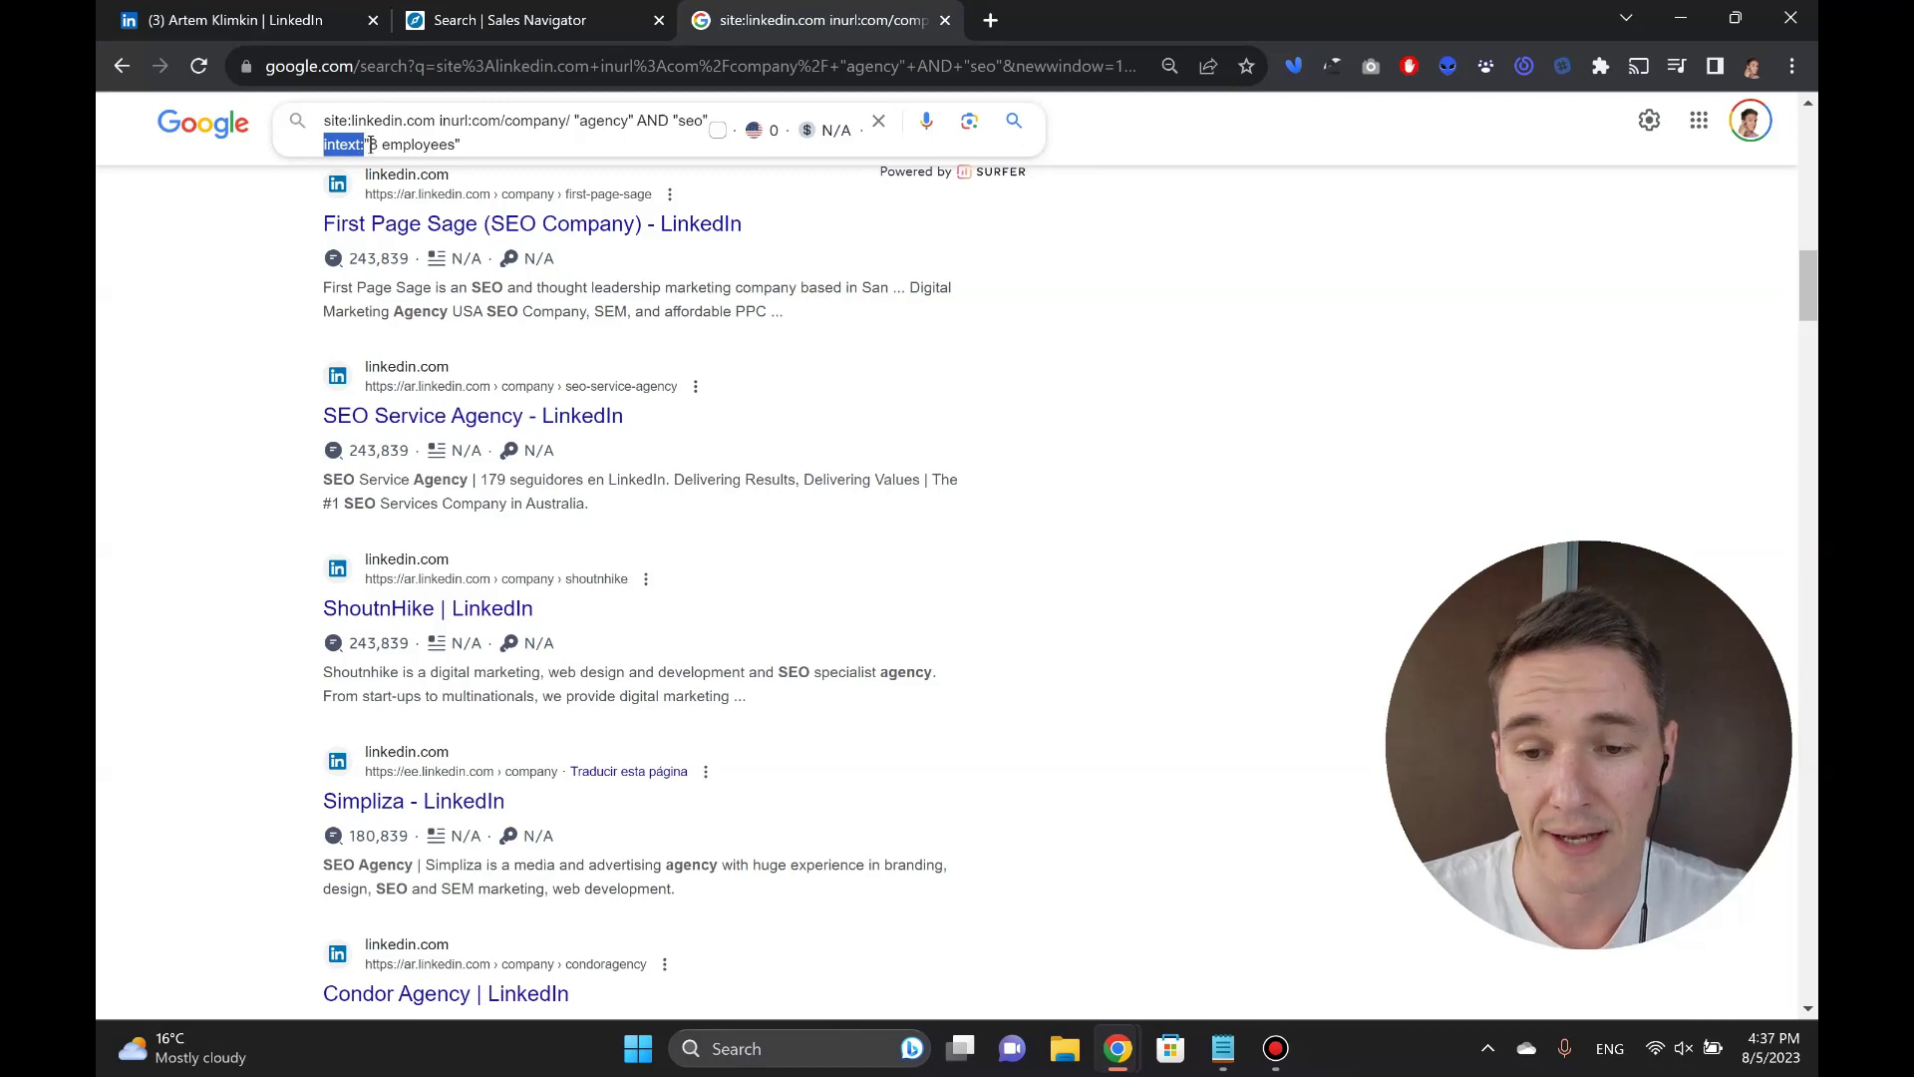
drag(369, 144, 455, 147)
click(465, 145)
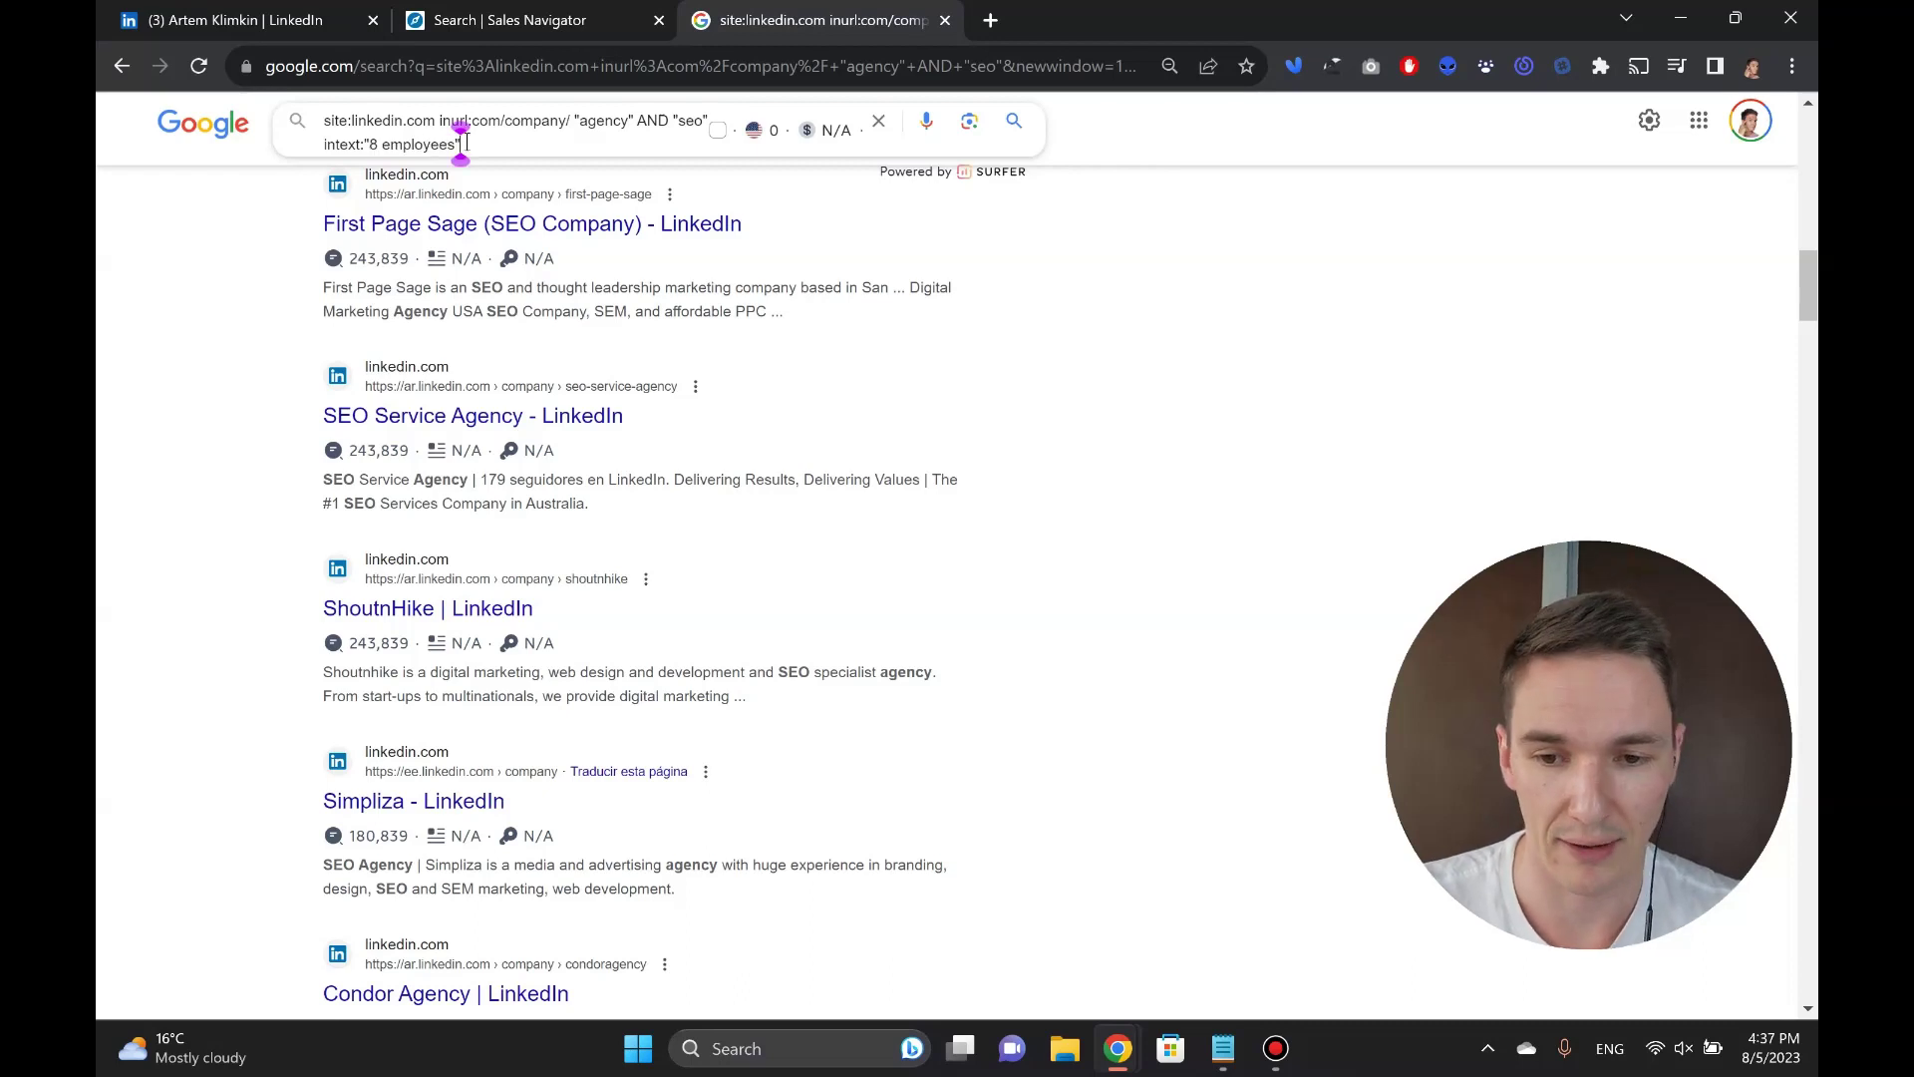
click(374, 146)
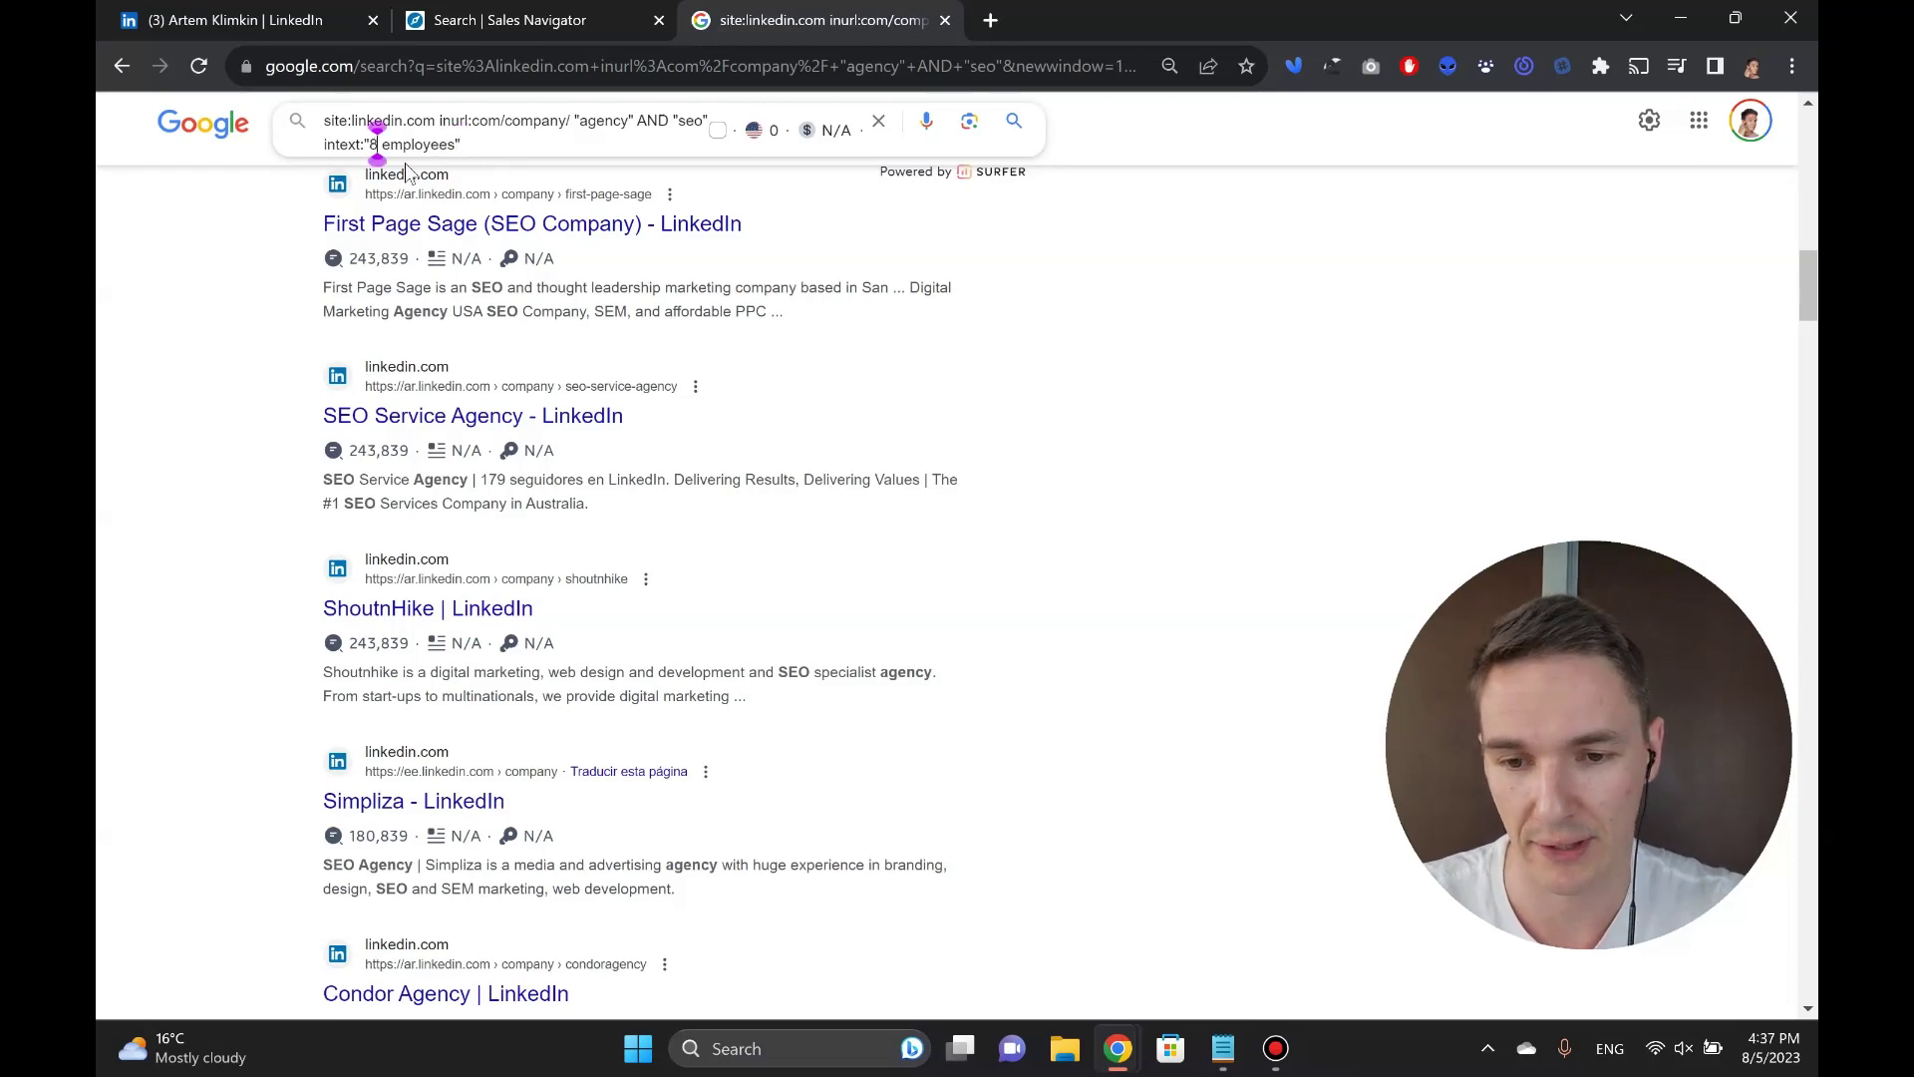
key(BackSpace)
text(9)
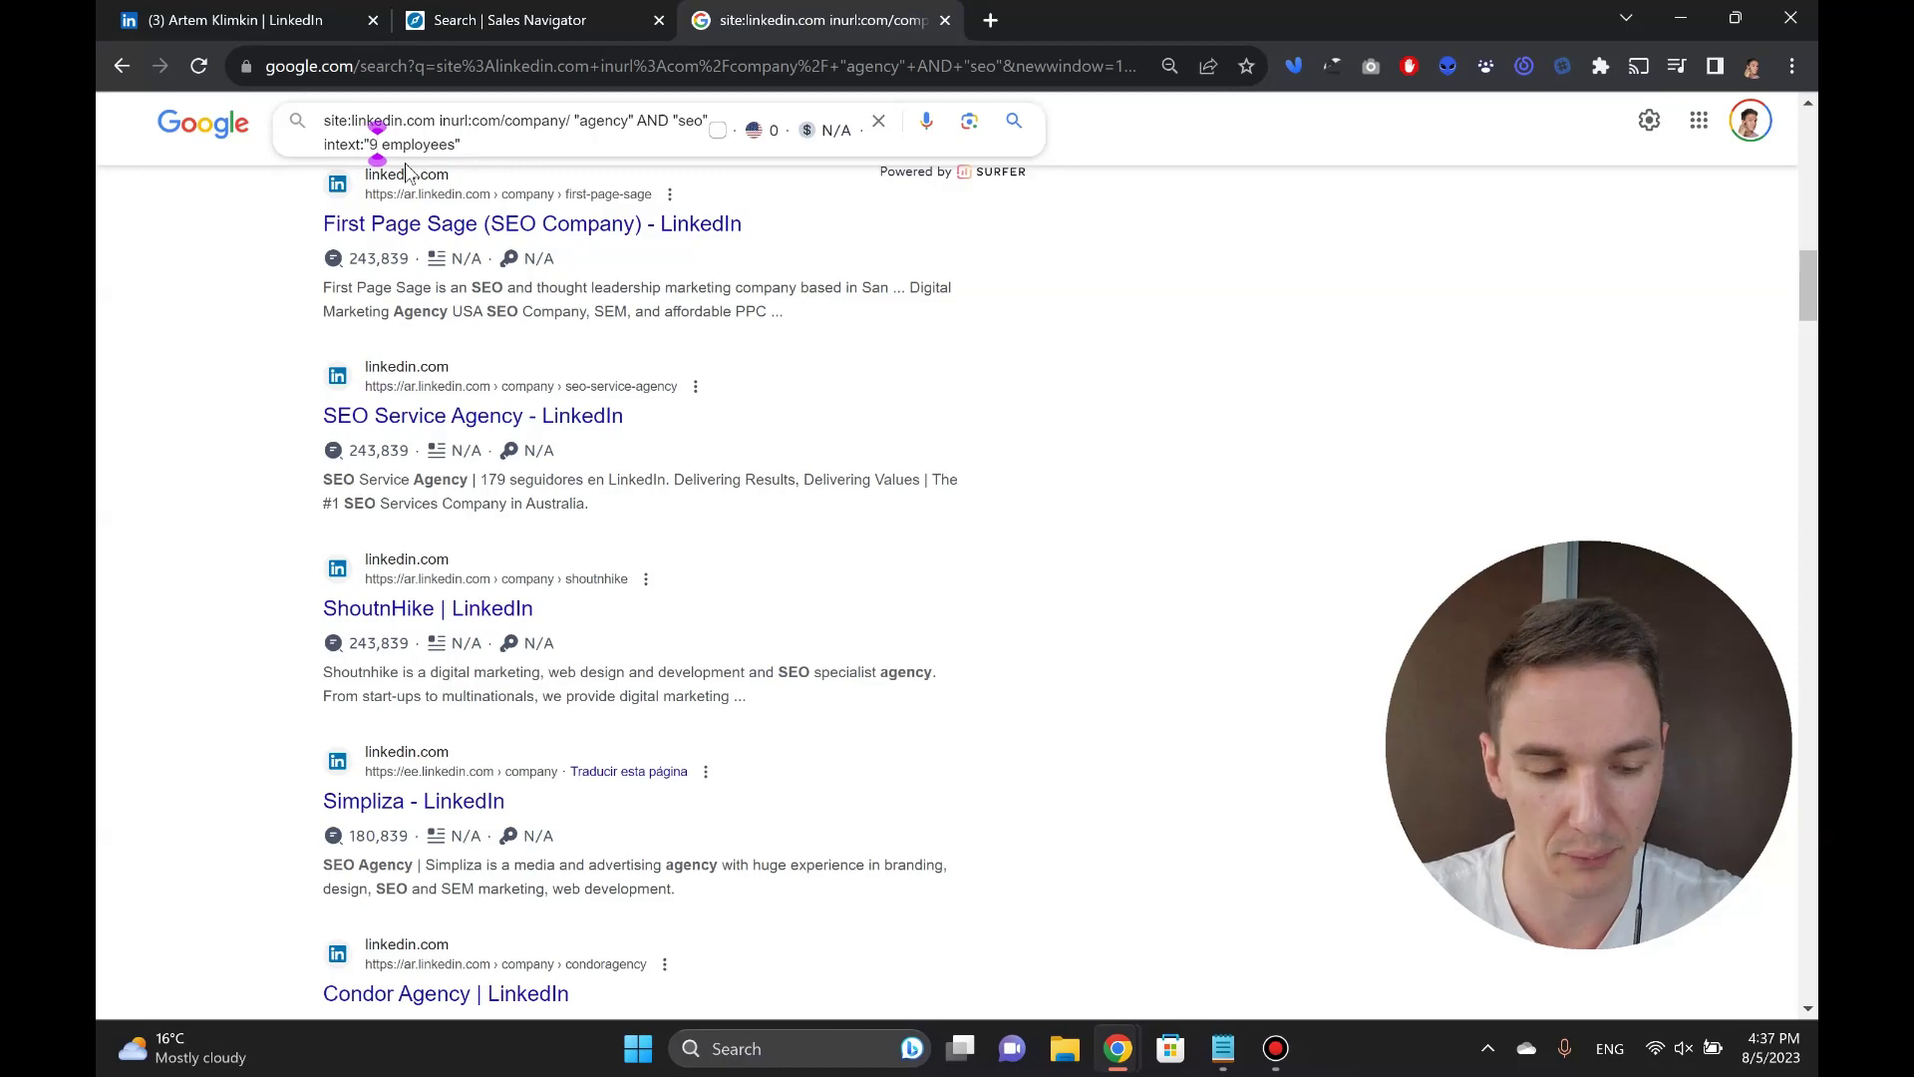
key(Return)
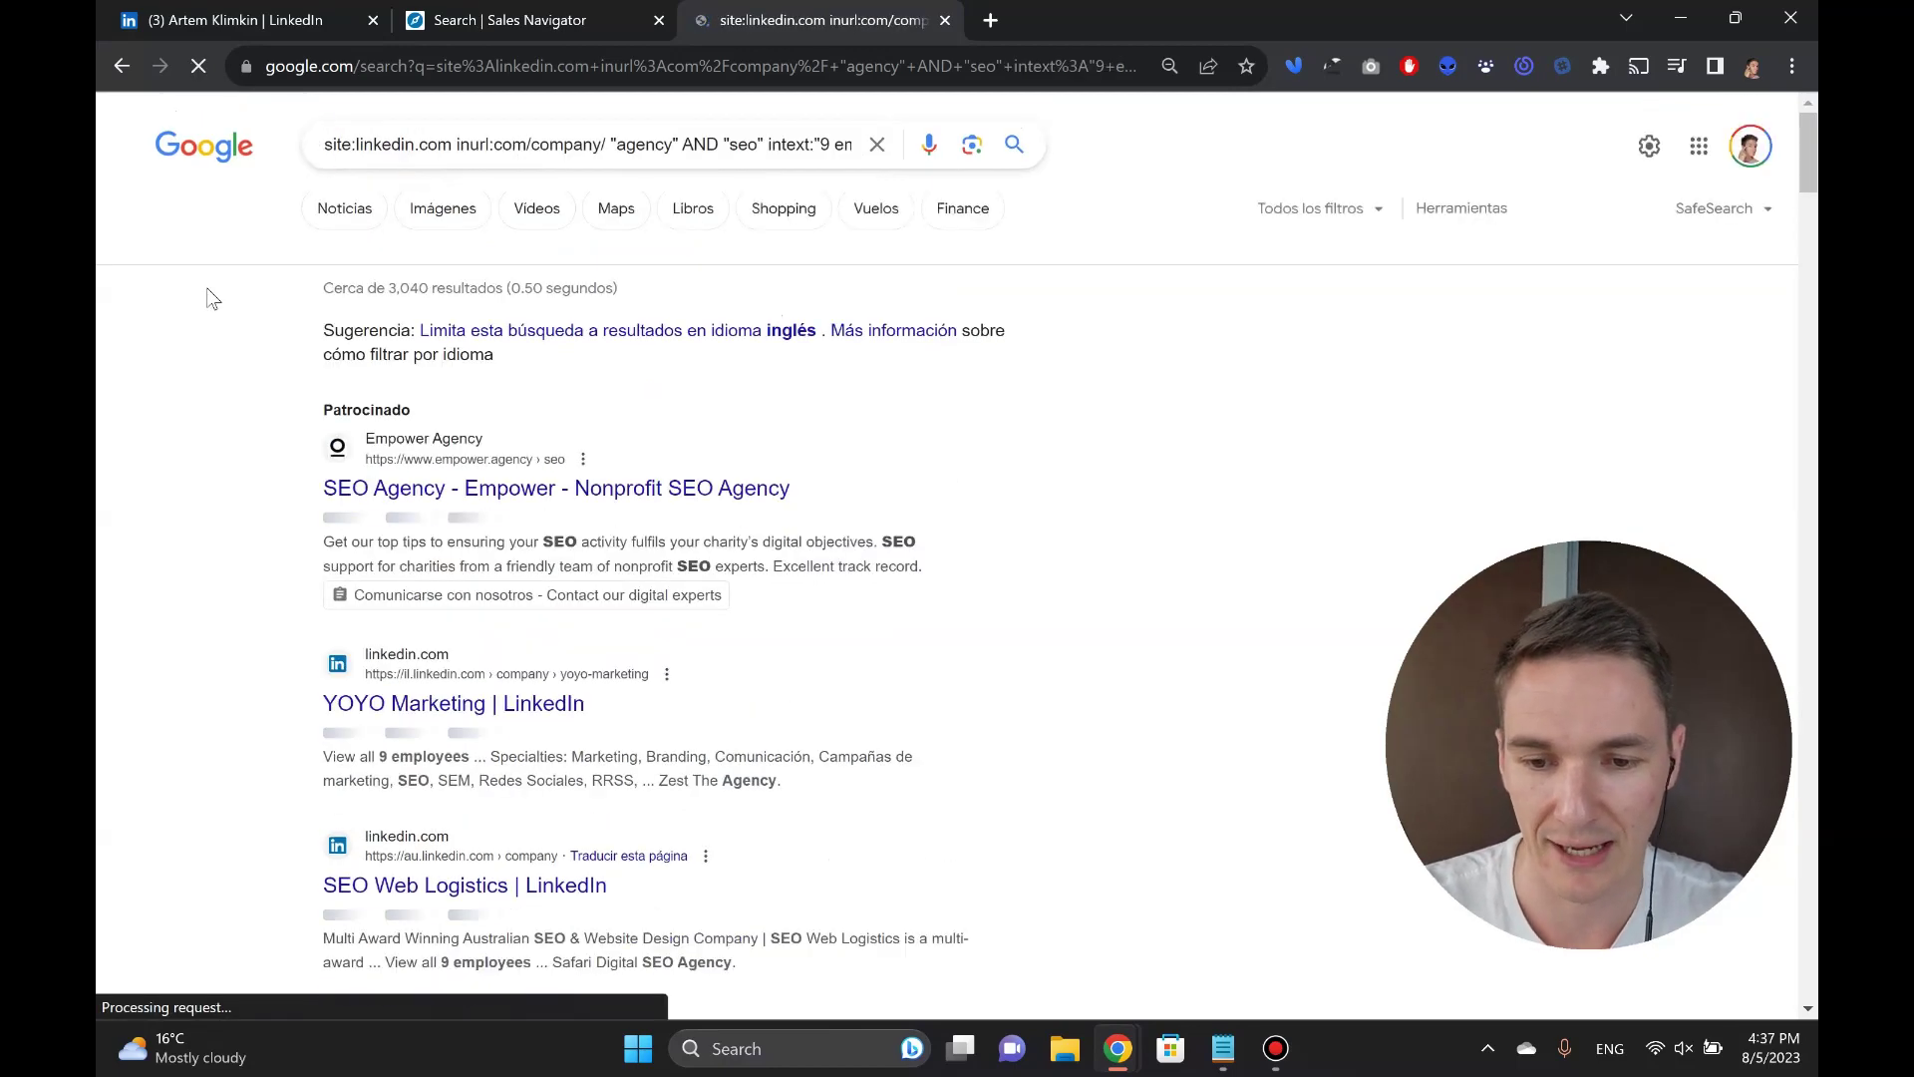
- Open YOYO Marketing, SEO Web Logistics, Bakklog and CourseVector in background tabs, viewing YOYO Marketing
scroll(212, 299, down, 3)
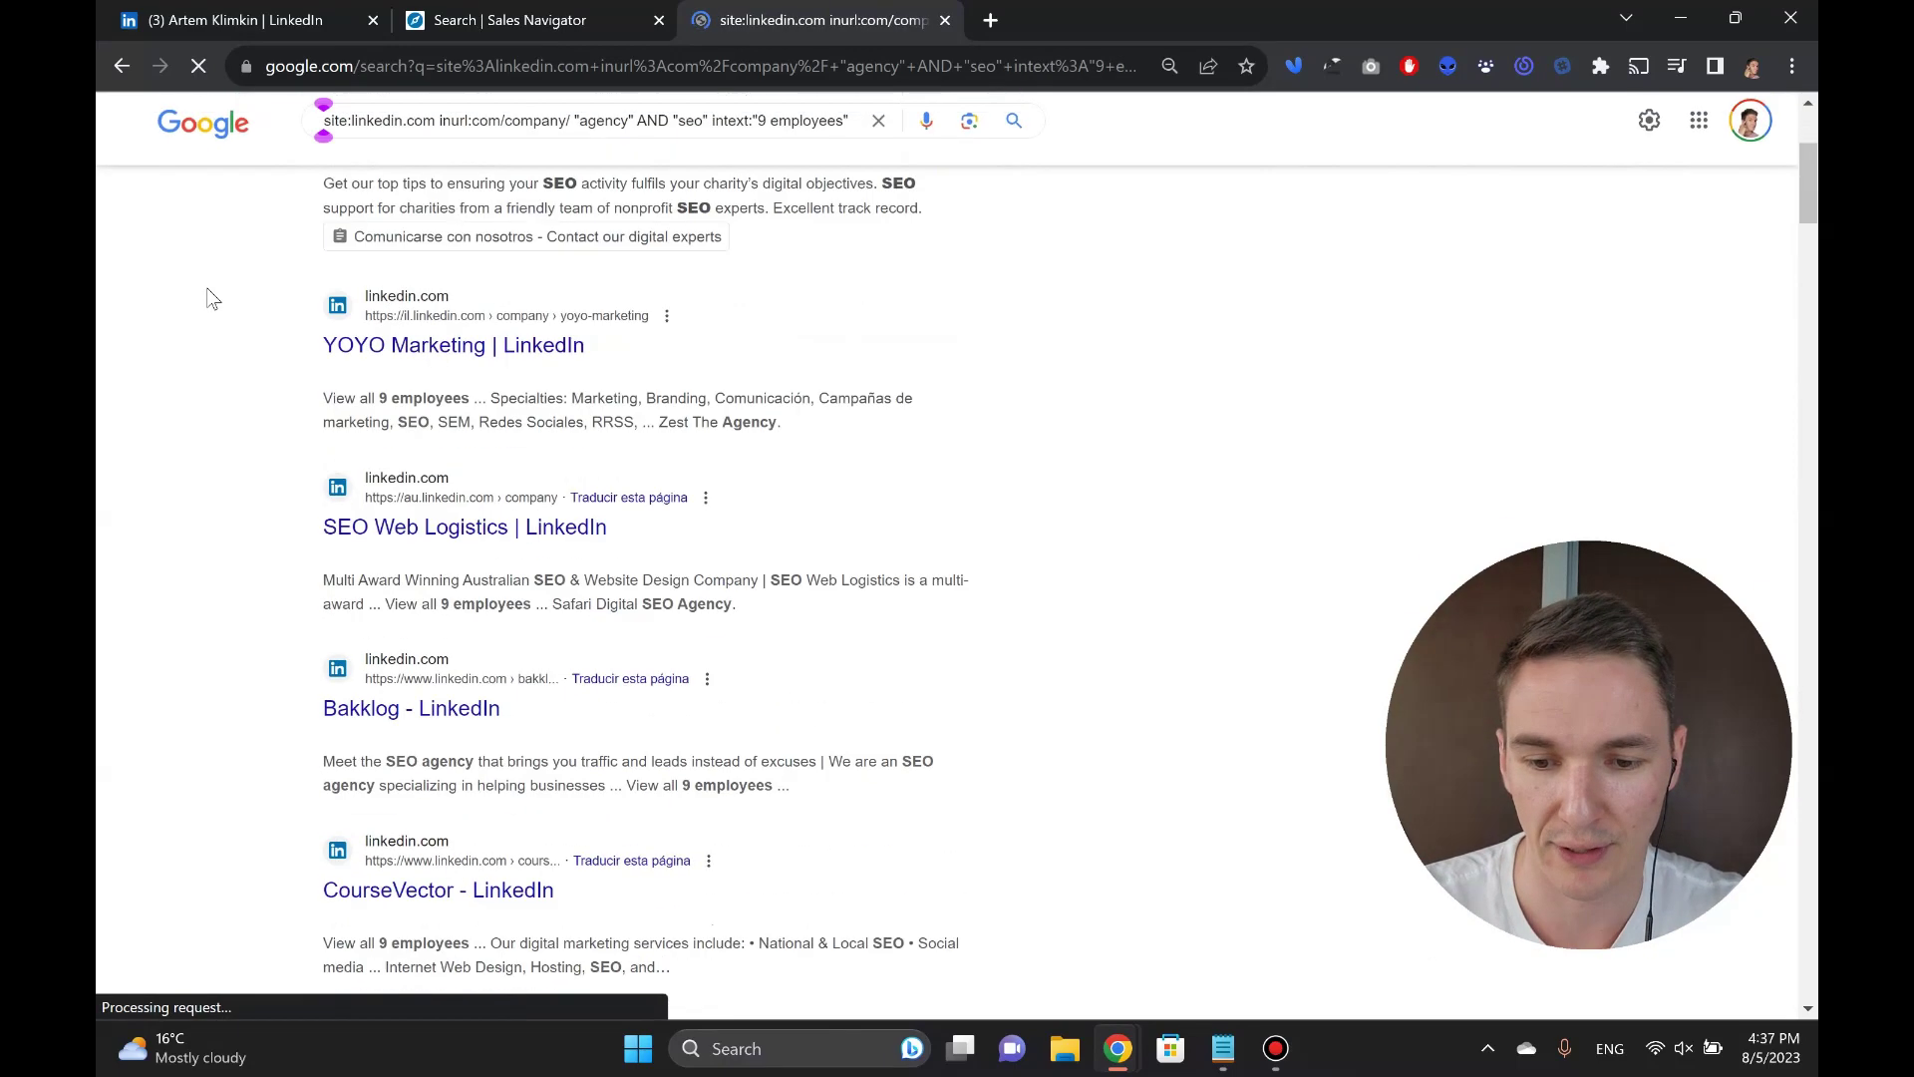
middle_click(398, 359)
middle_click(364, 549)
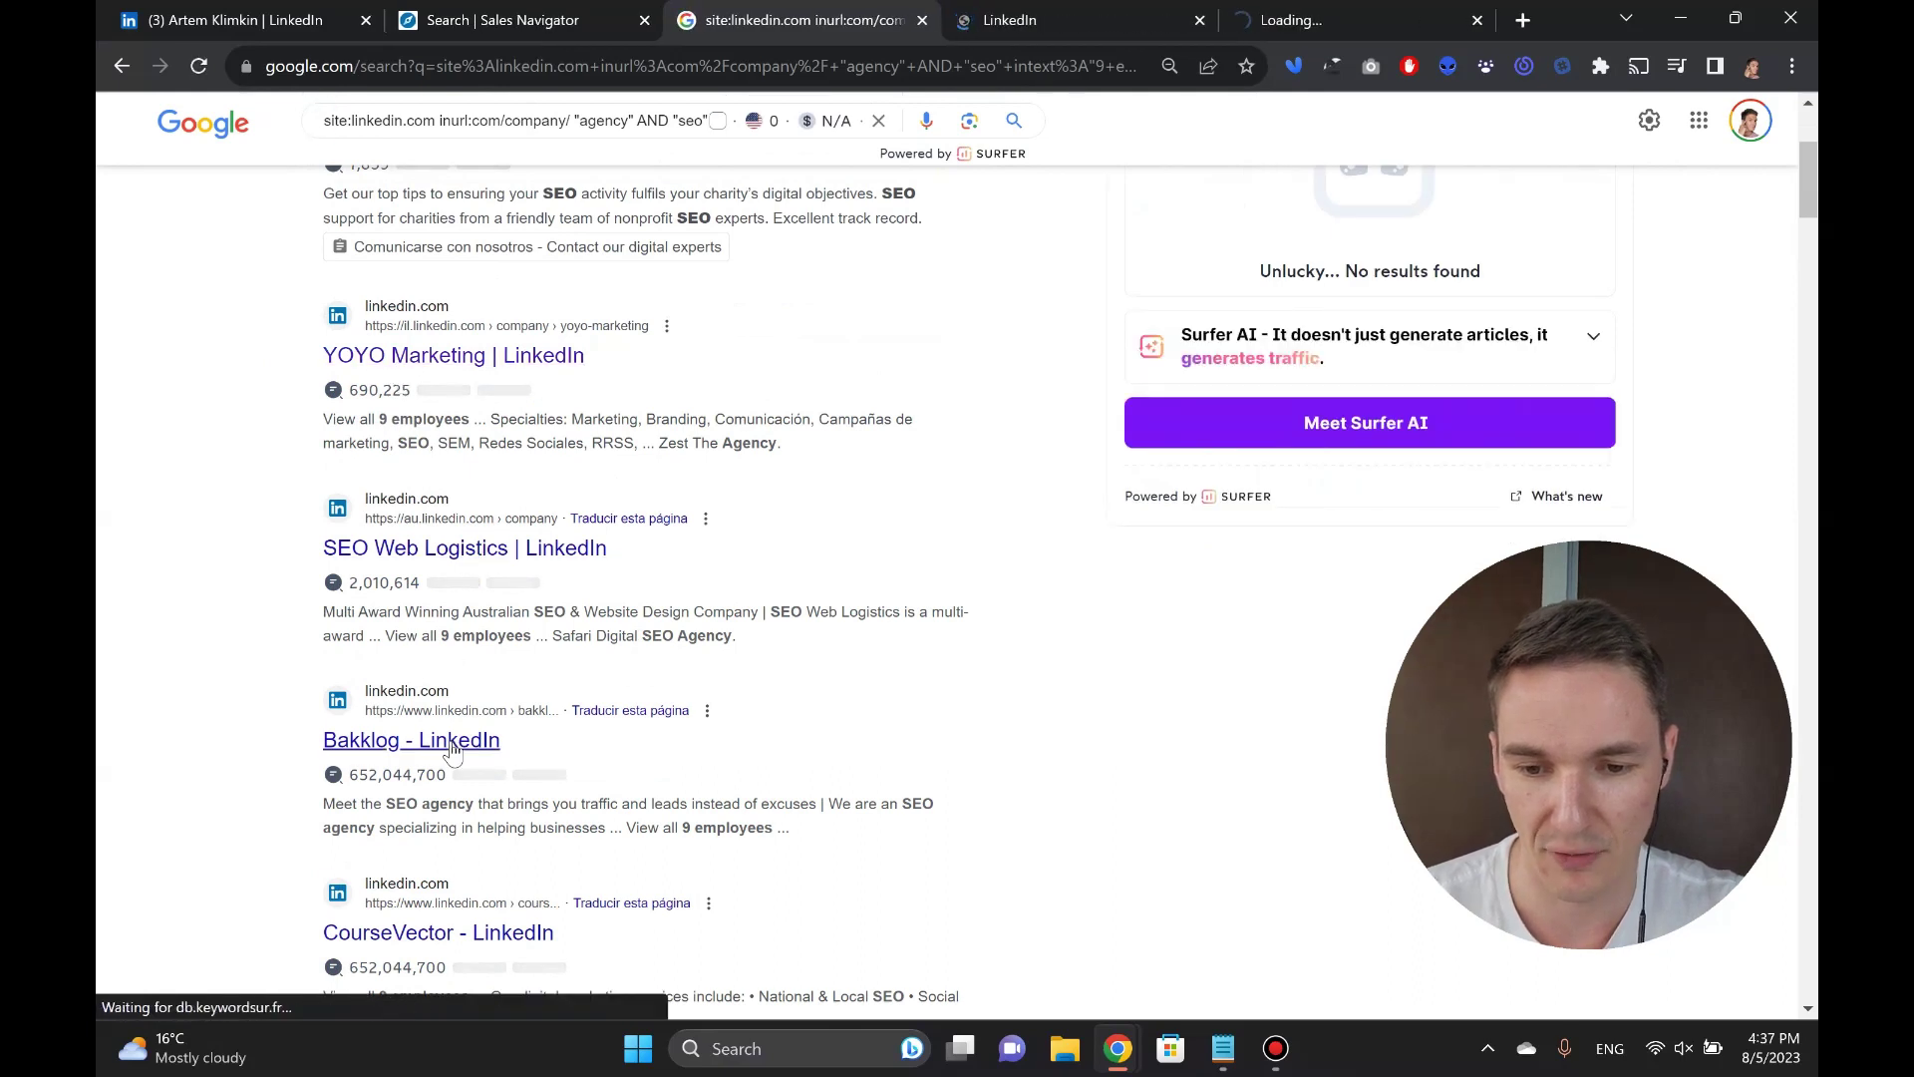
middle_click(378, 740)
middle_click(472, 929)
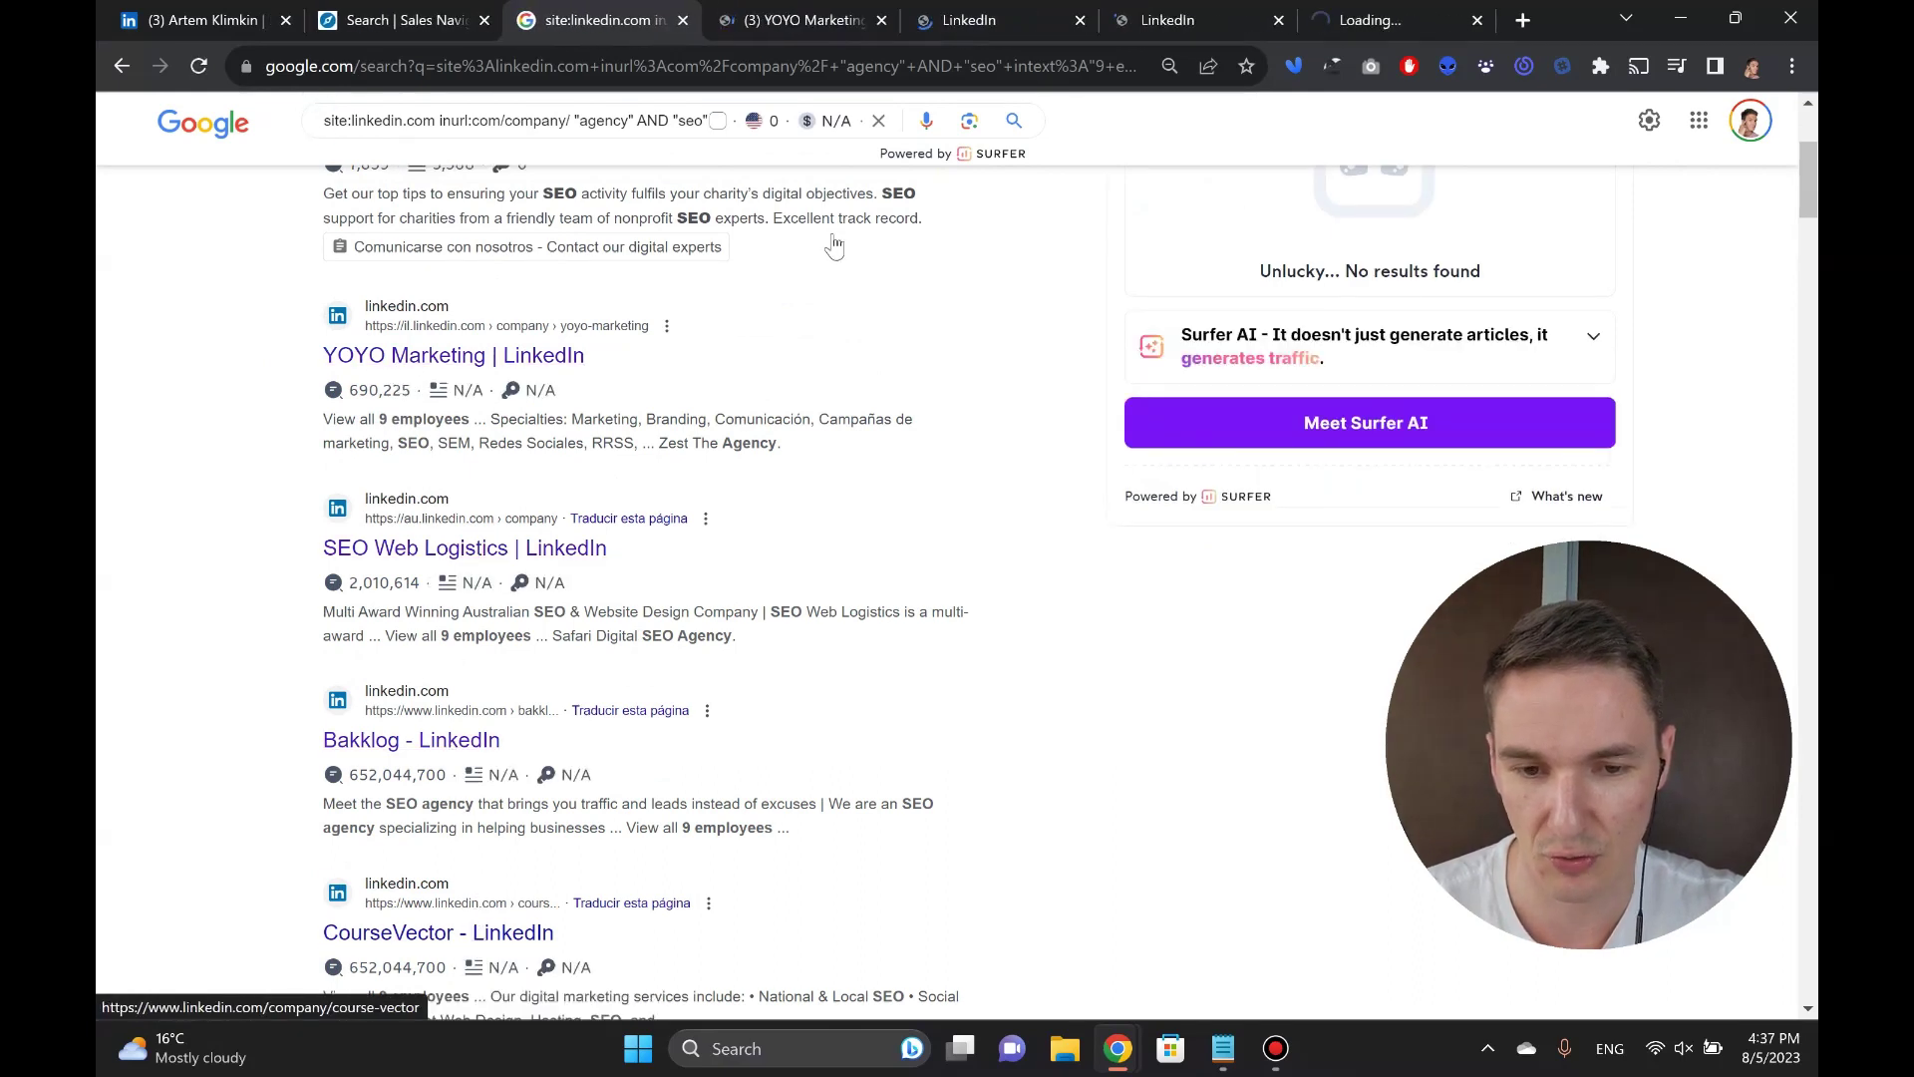
click(787, 22)
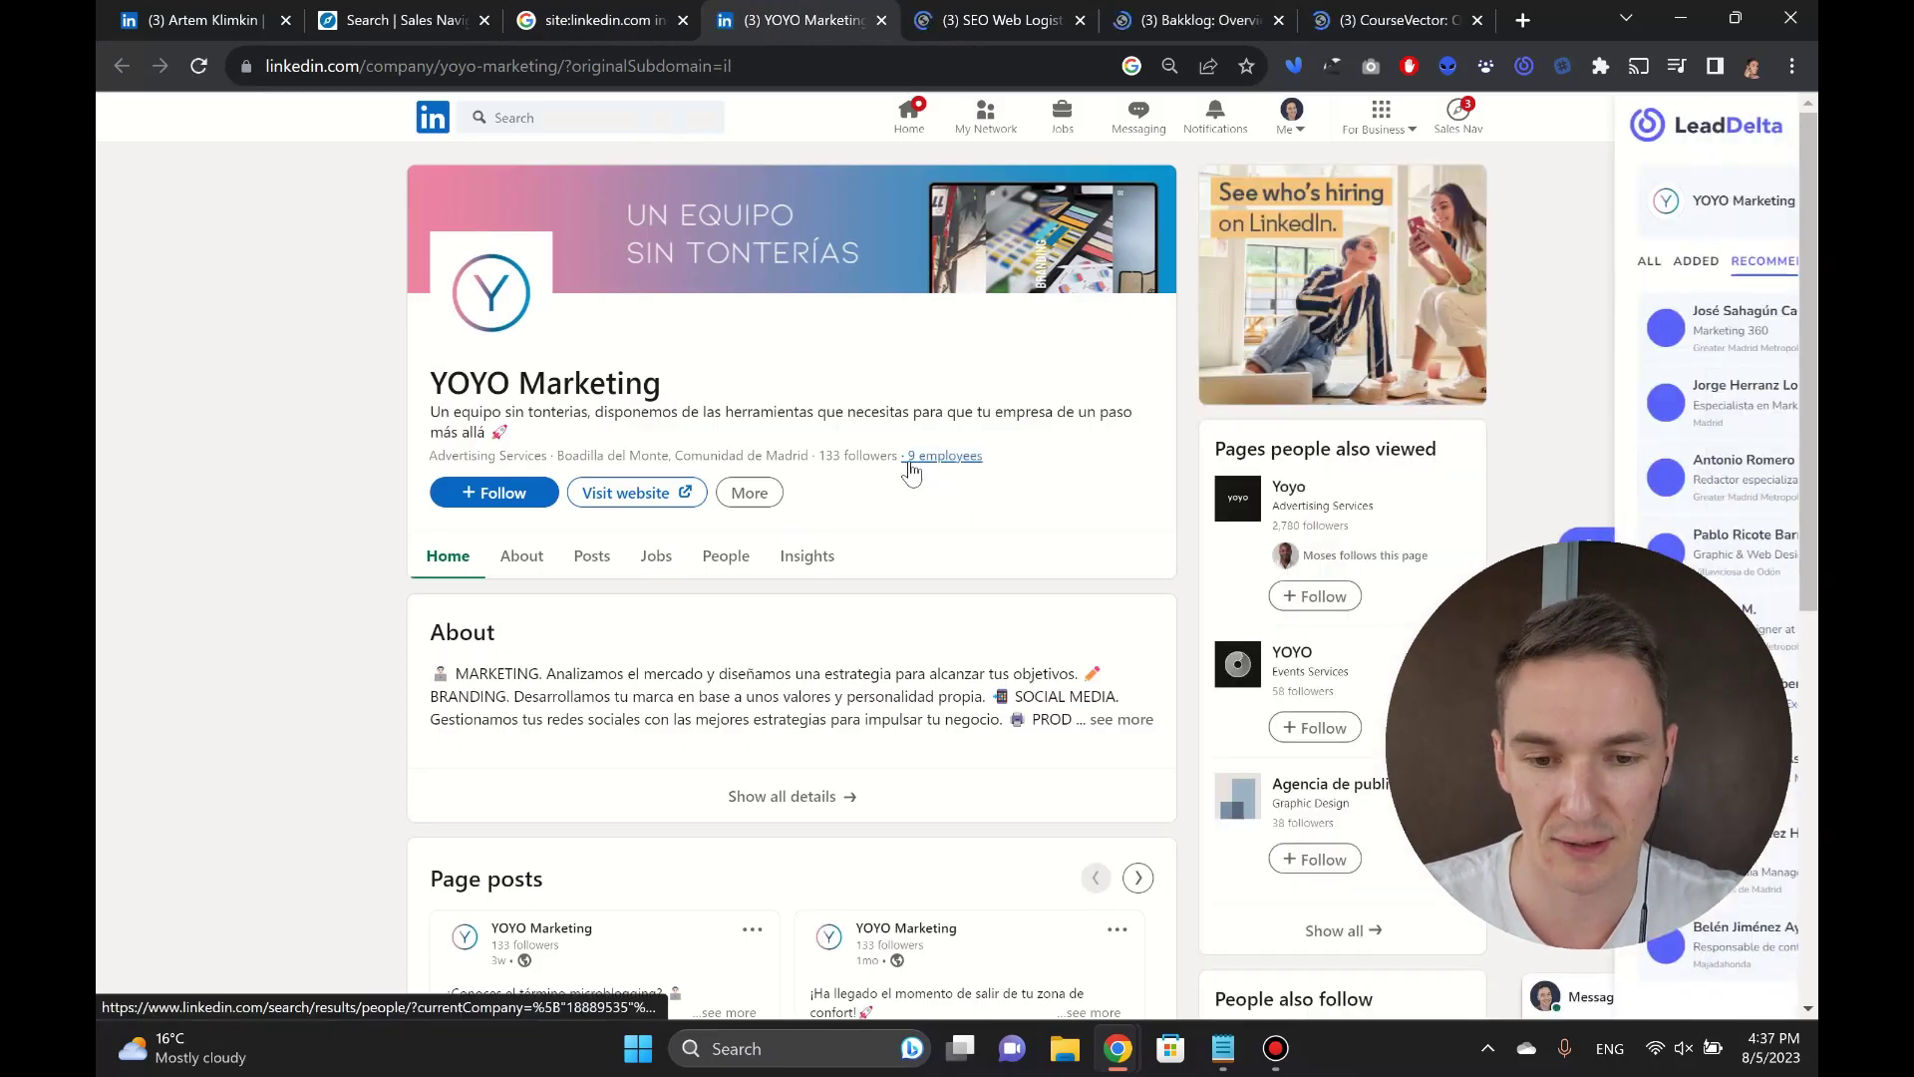
- Cycle through the SEO Web Logistics, Bakklog and CourseVector pages, then return to the Google results
key(ctrl+Tab)
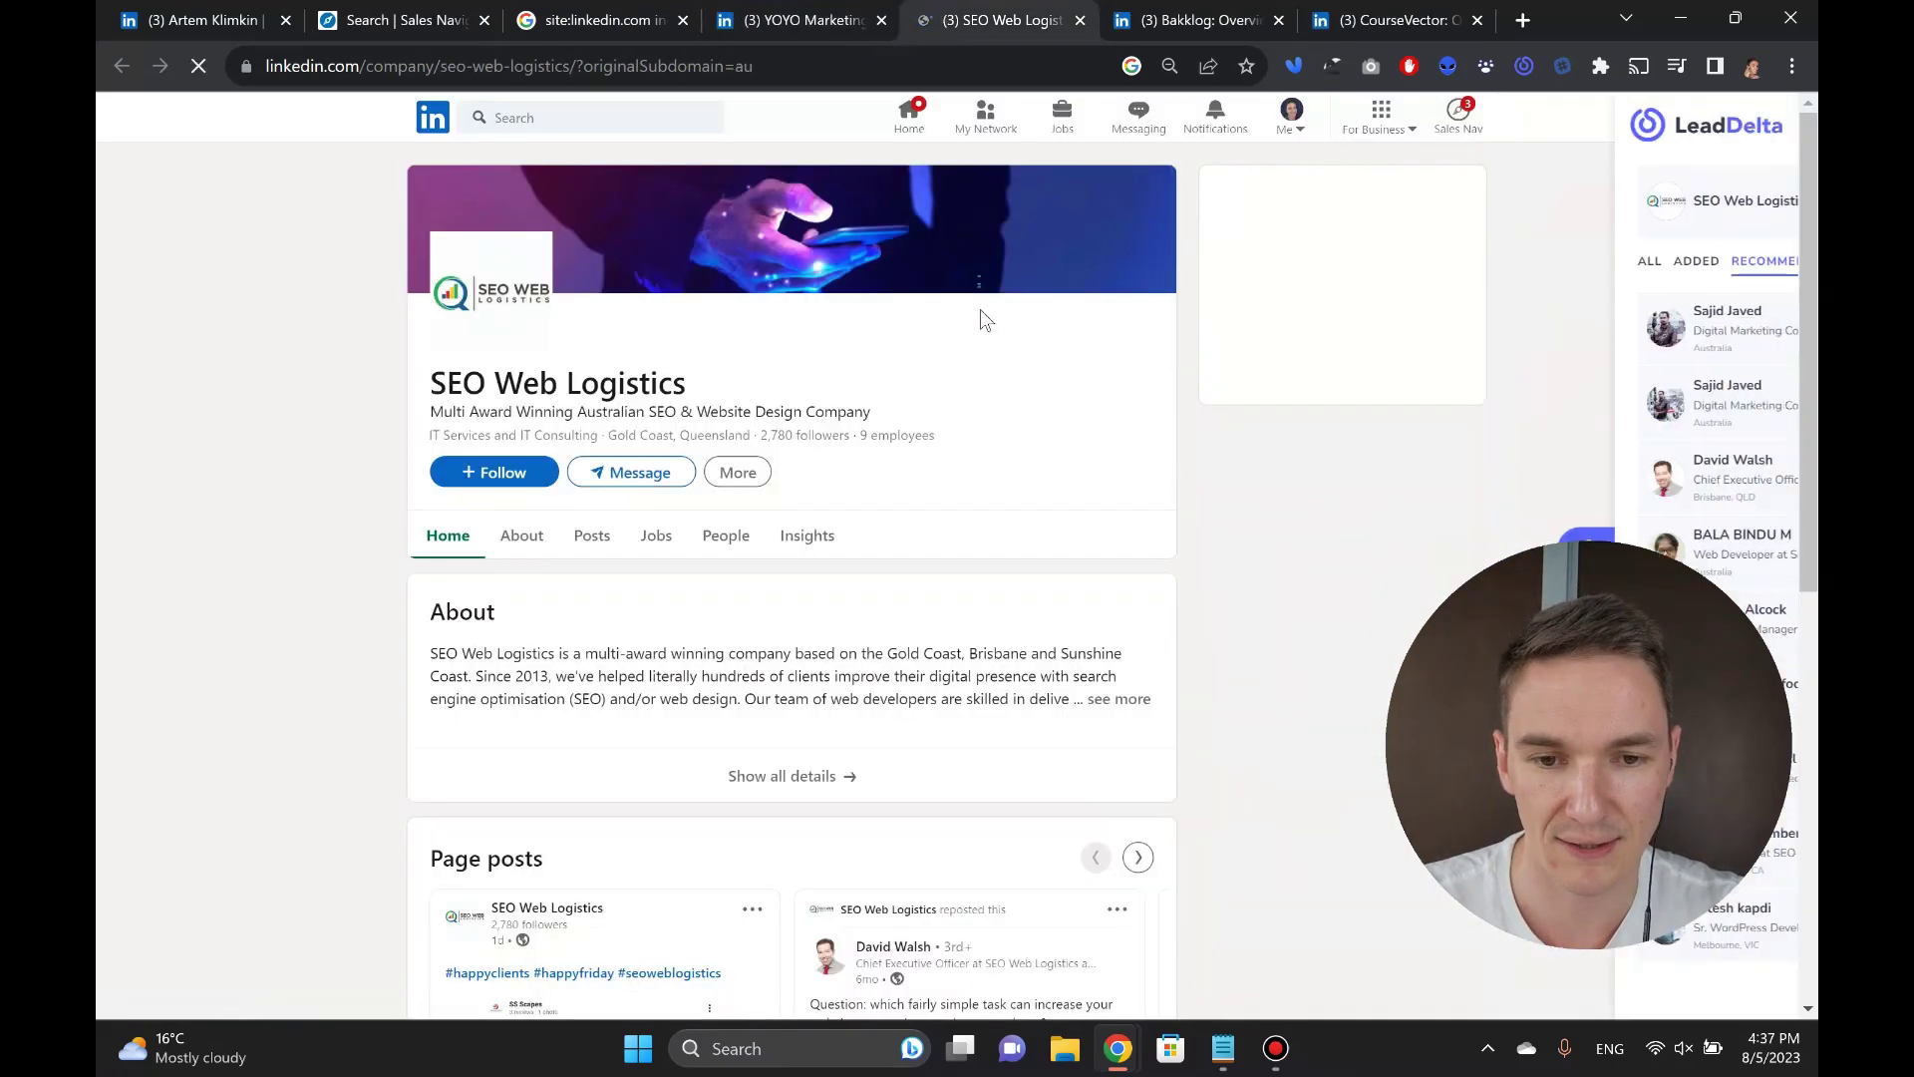
key(ctrl+Tab)
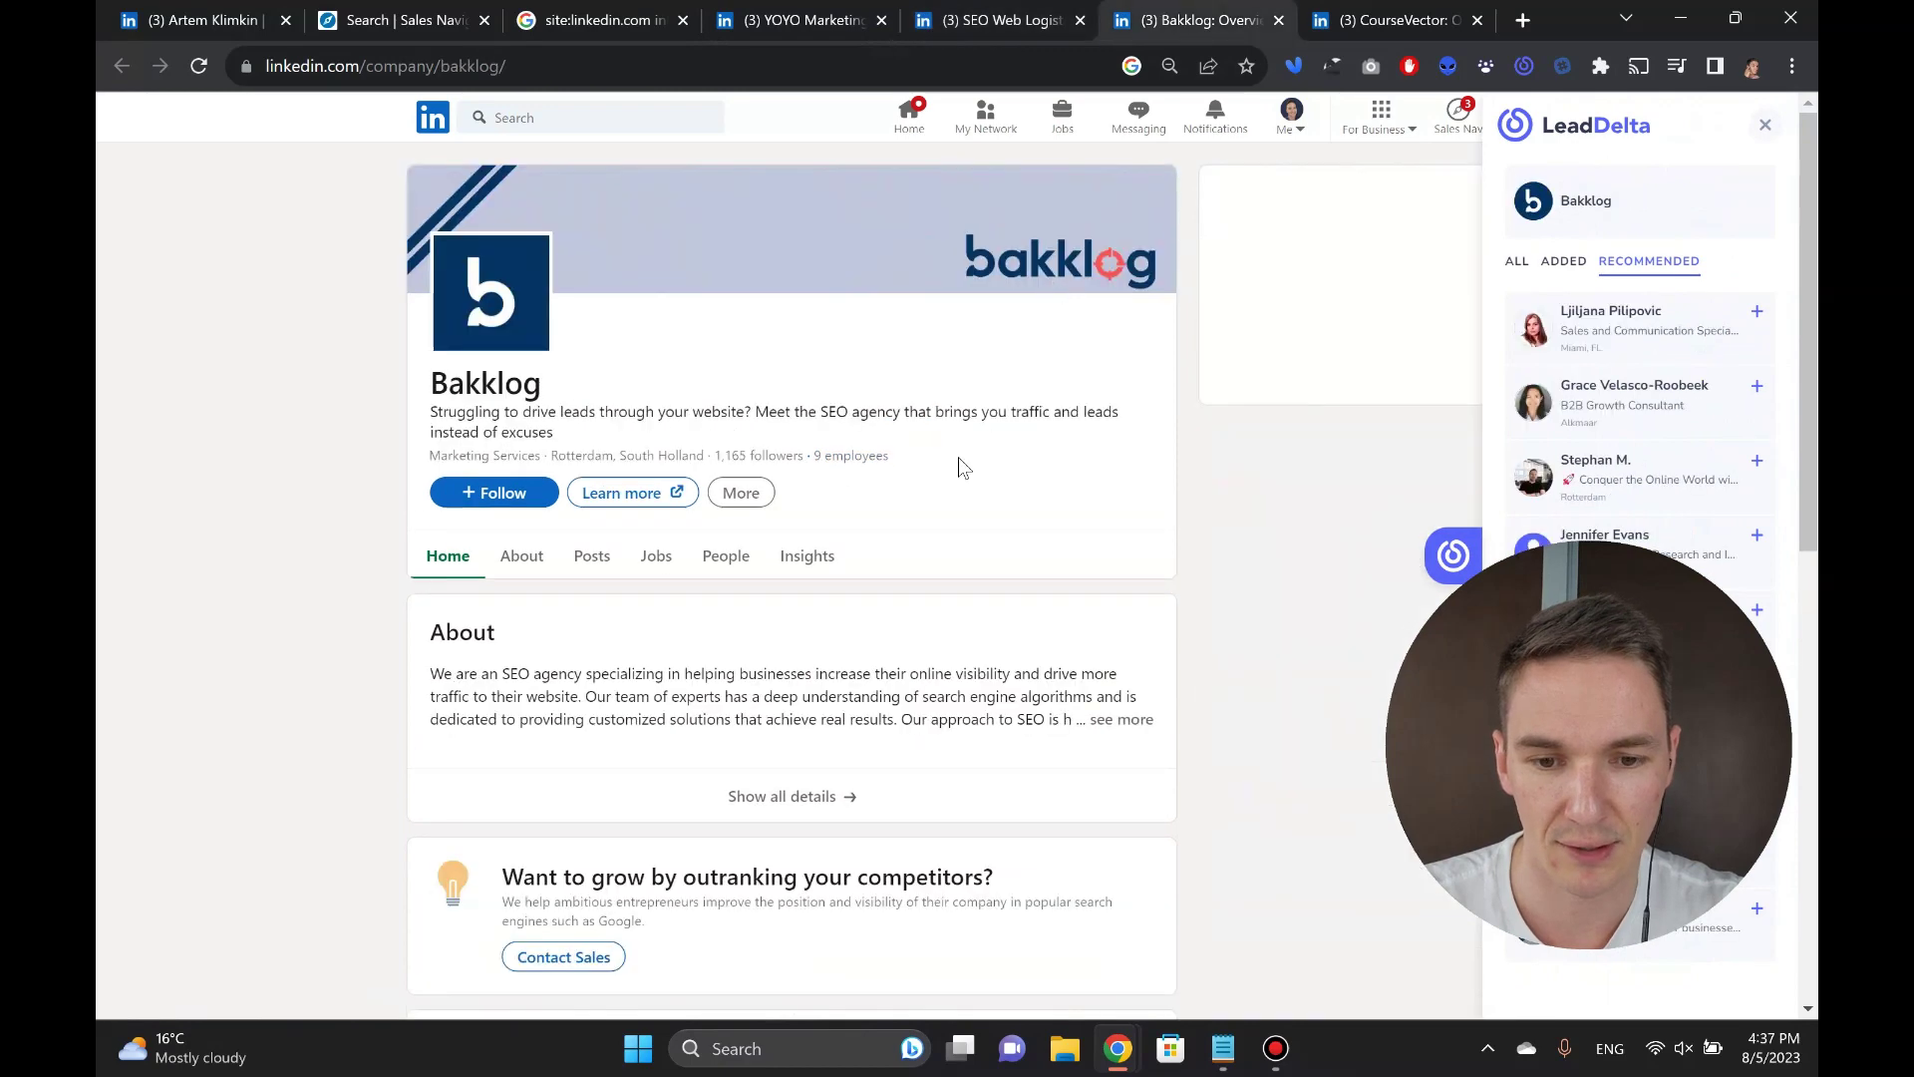
key(ctrl+Tab)
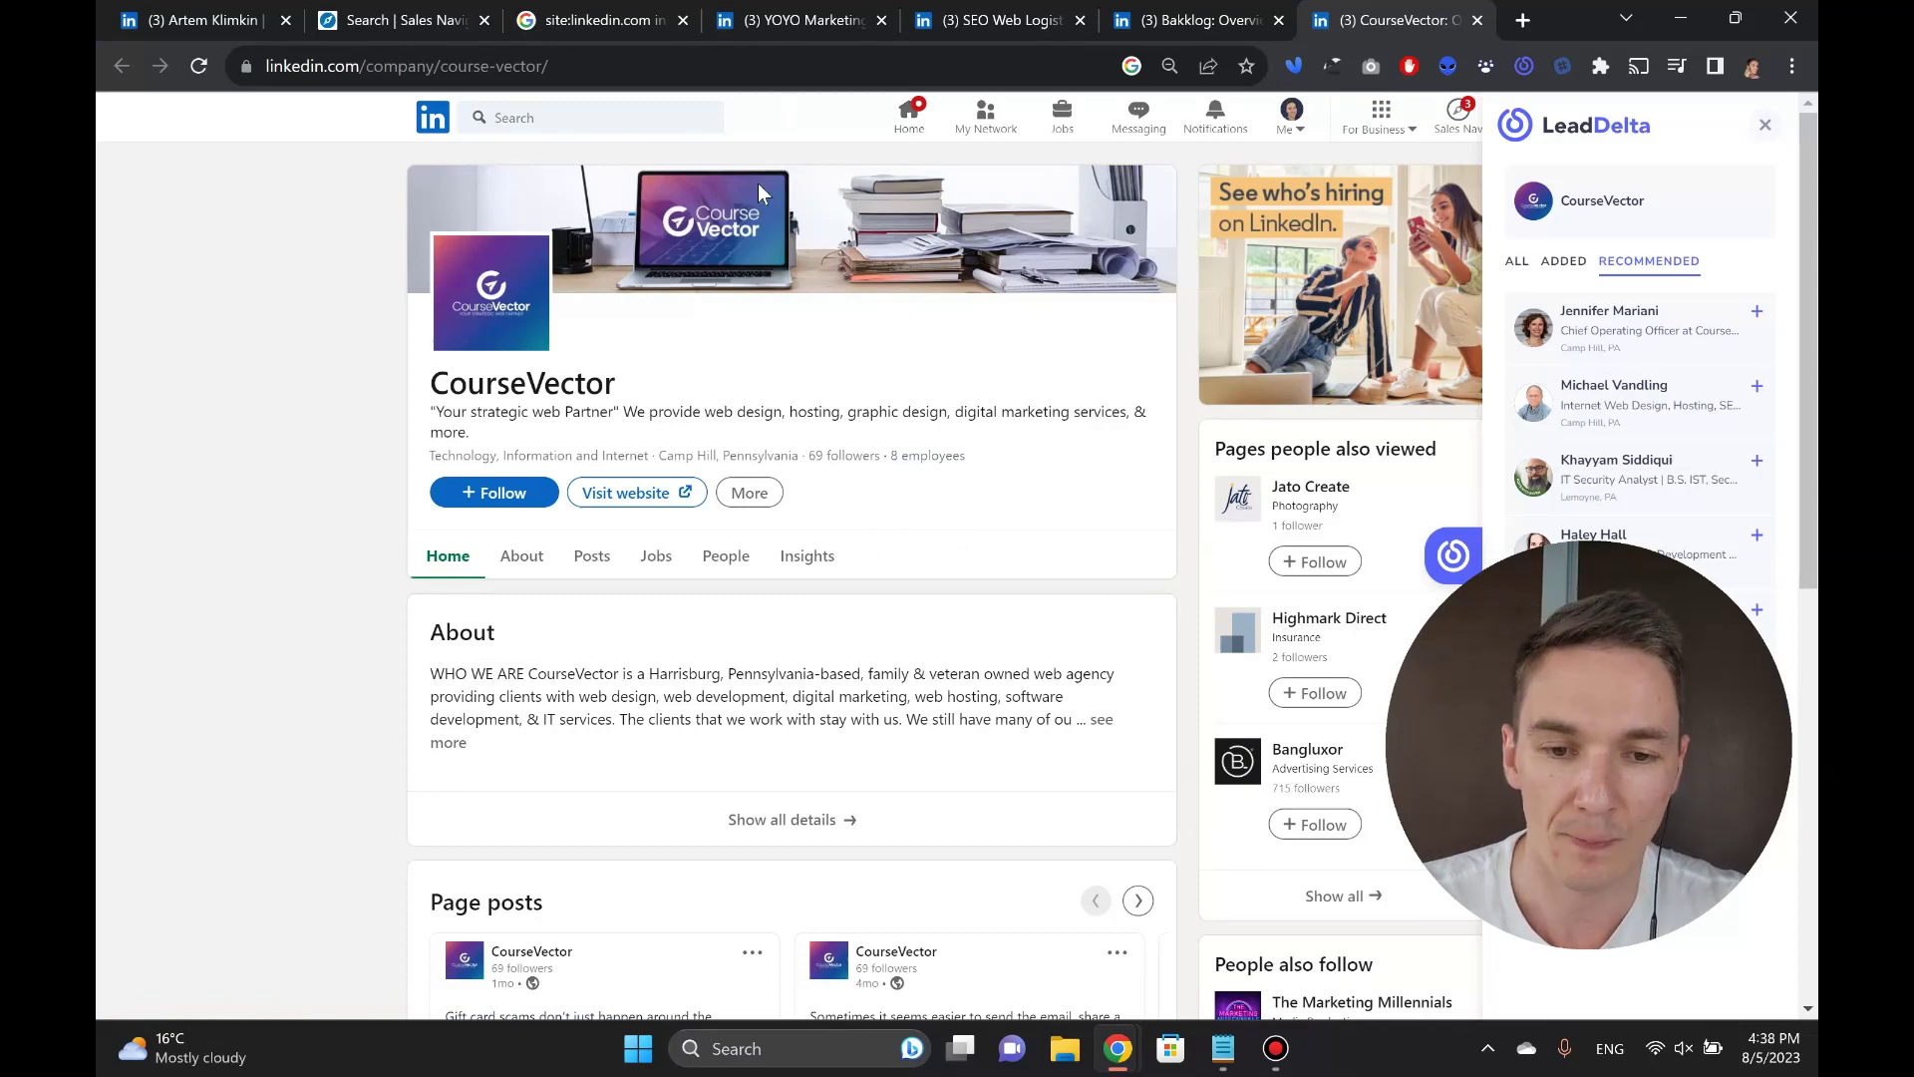
click(638, 22)
- Scroll further through the Google results, then revisit SEO Web Logistics and YOYO Marketing pages
scroll(529, 357, down, 18)
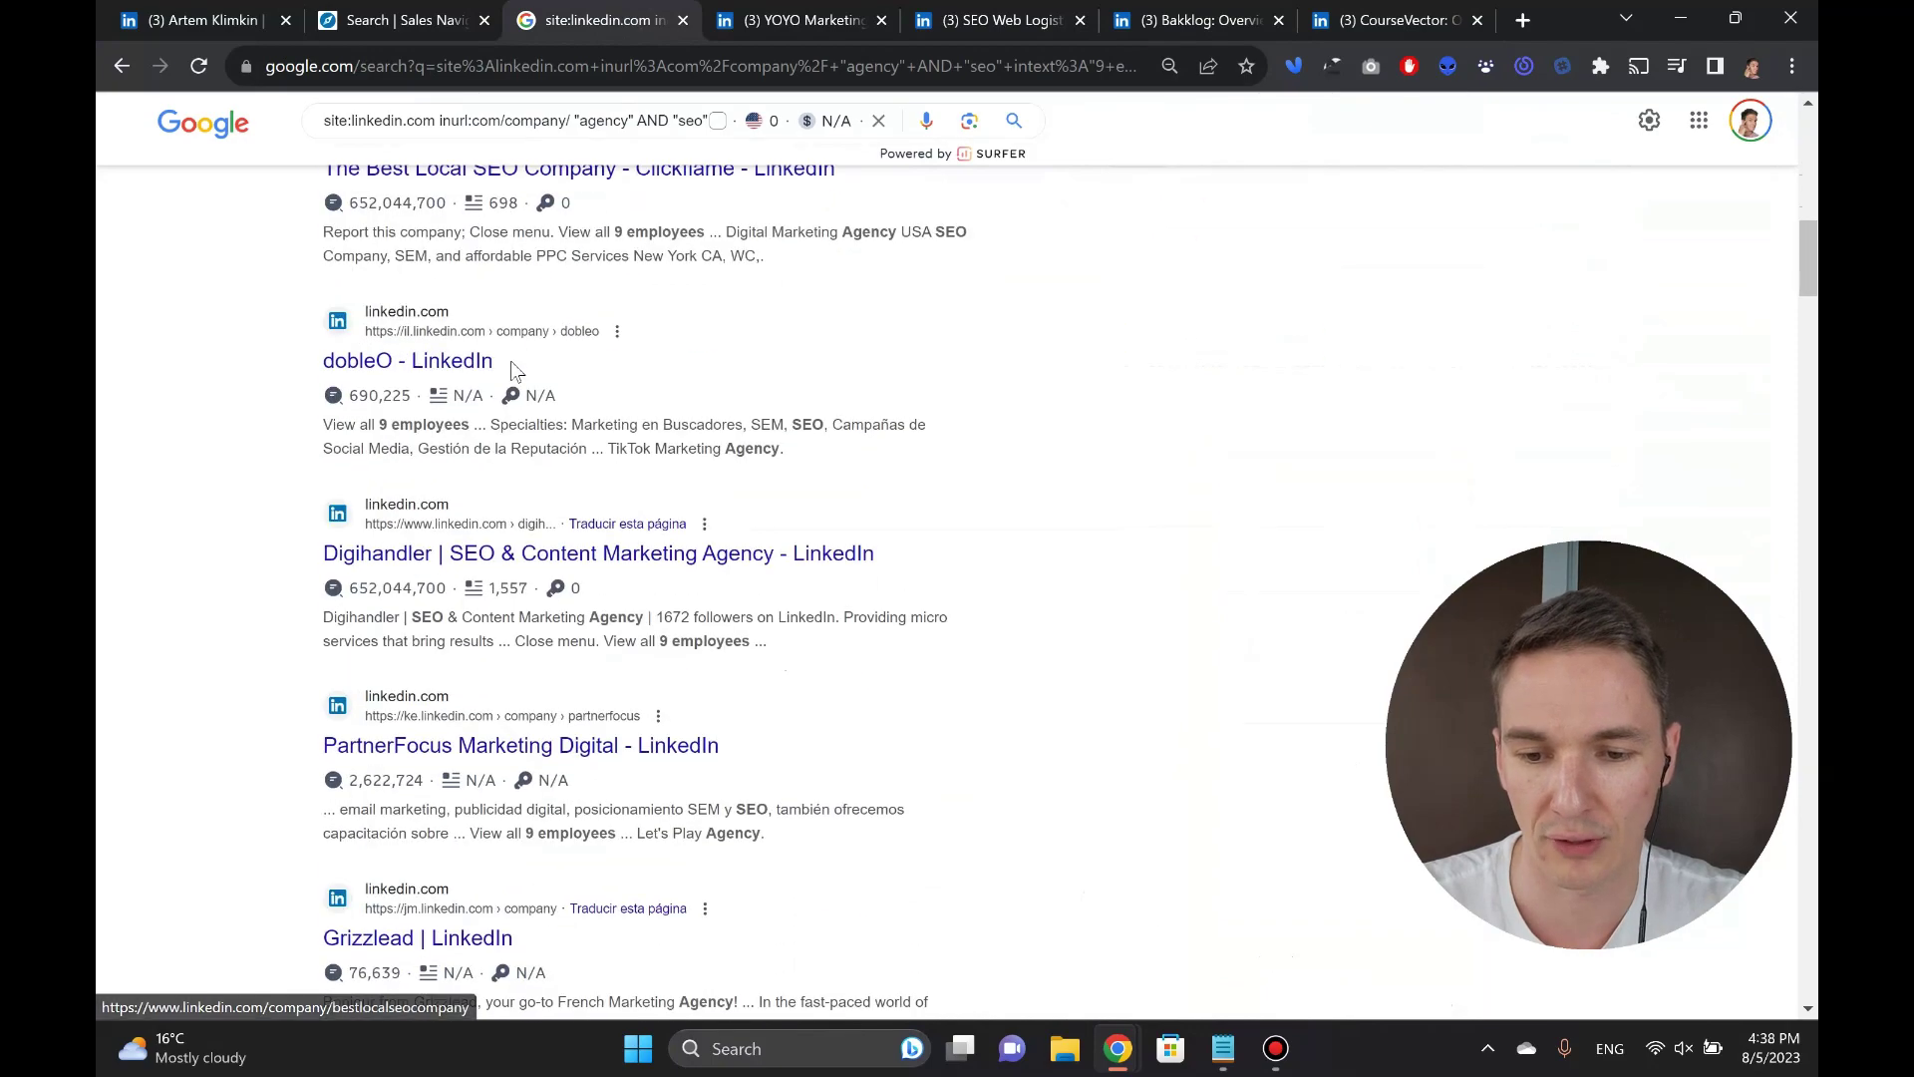
scroll(511, 369, down, 12)
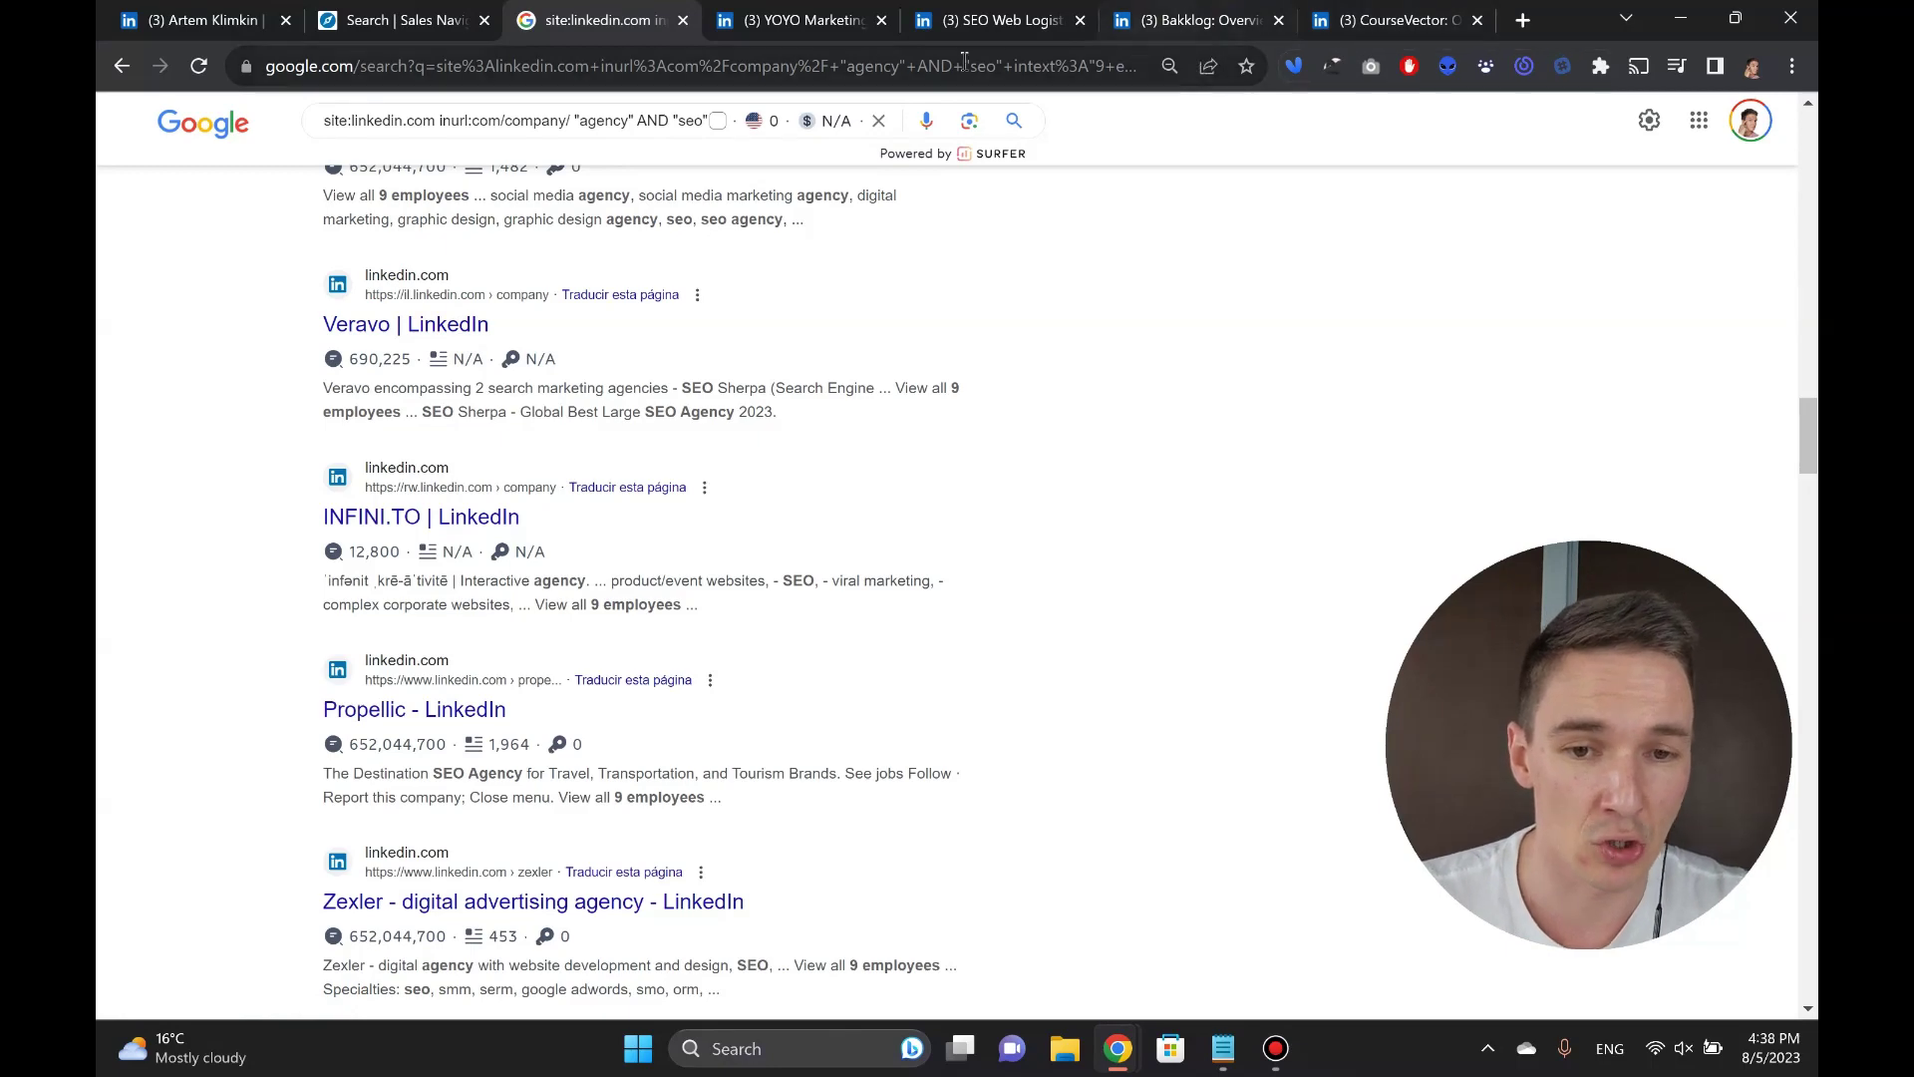
click(983, 26)
click(752, 22)
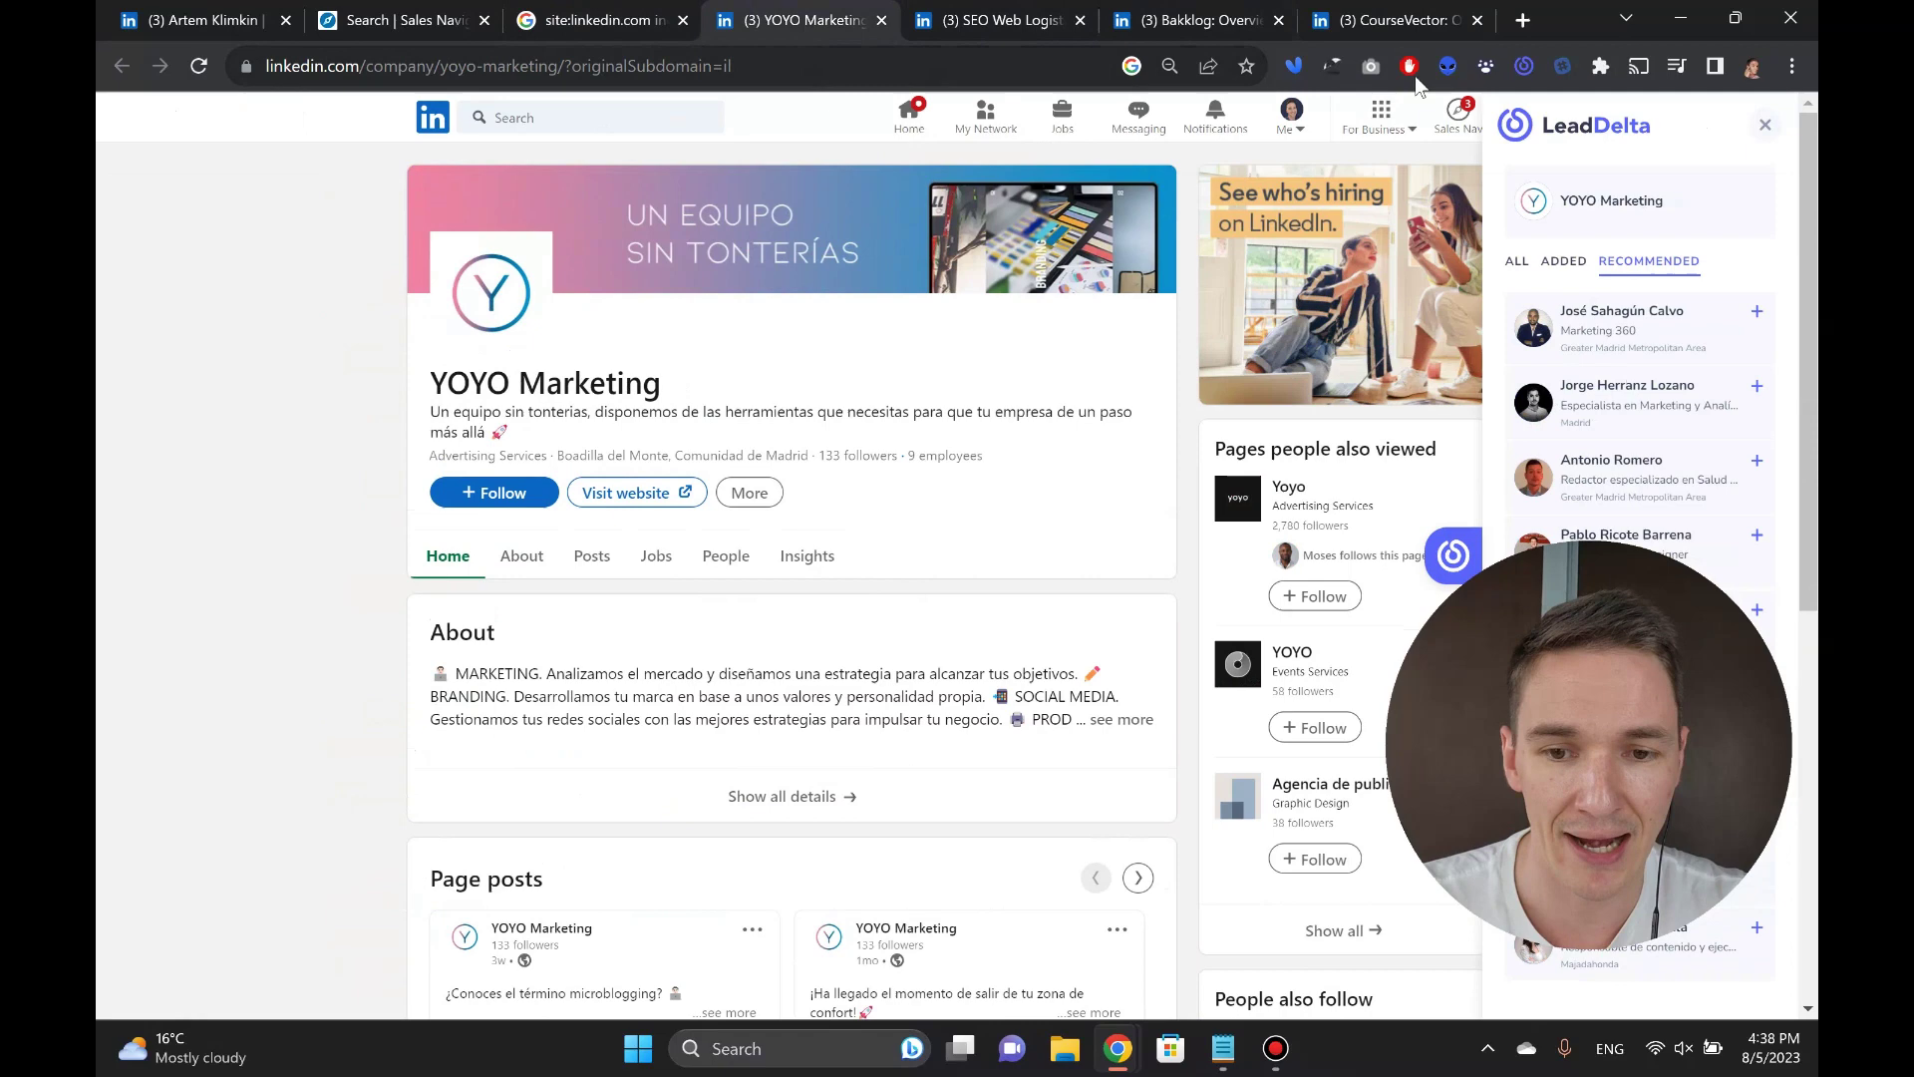
- Review the SEO Web Logistics, Bakklog and CourseVector pages, noting CourseVector's Pennsylvania location
click(983, 21)
click(1201, 20)
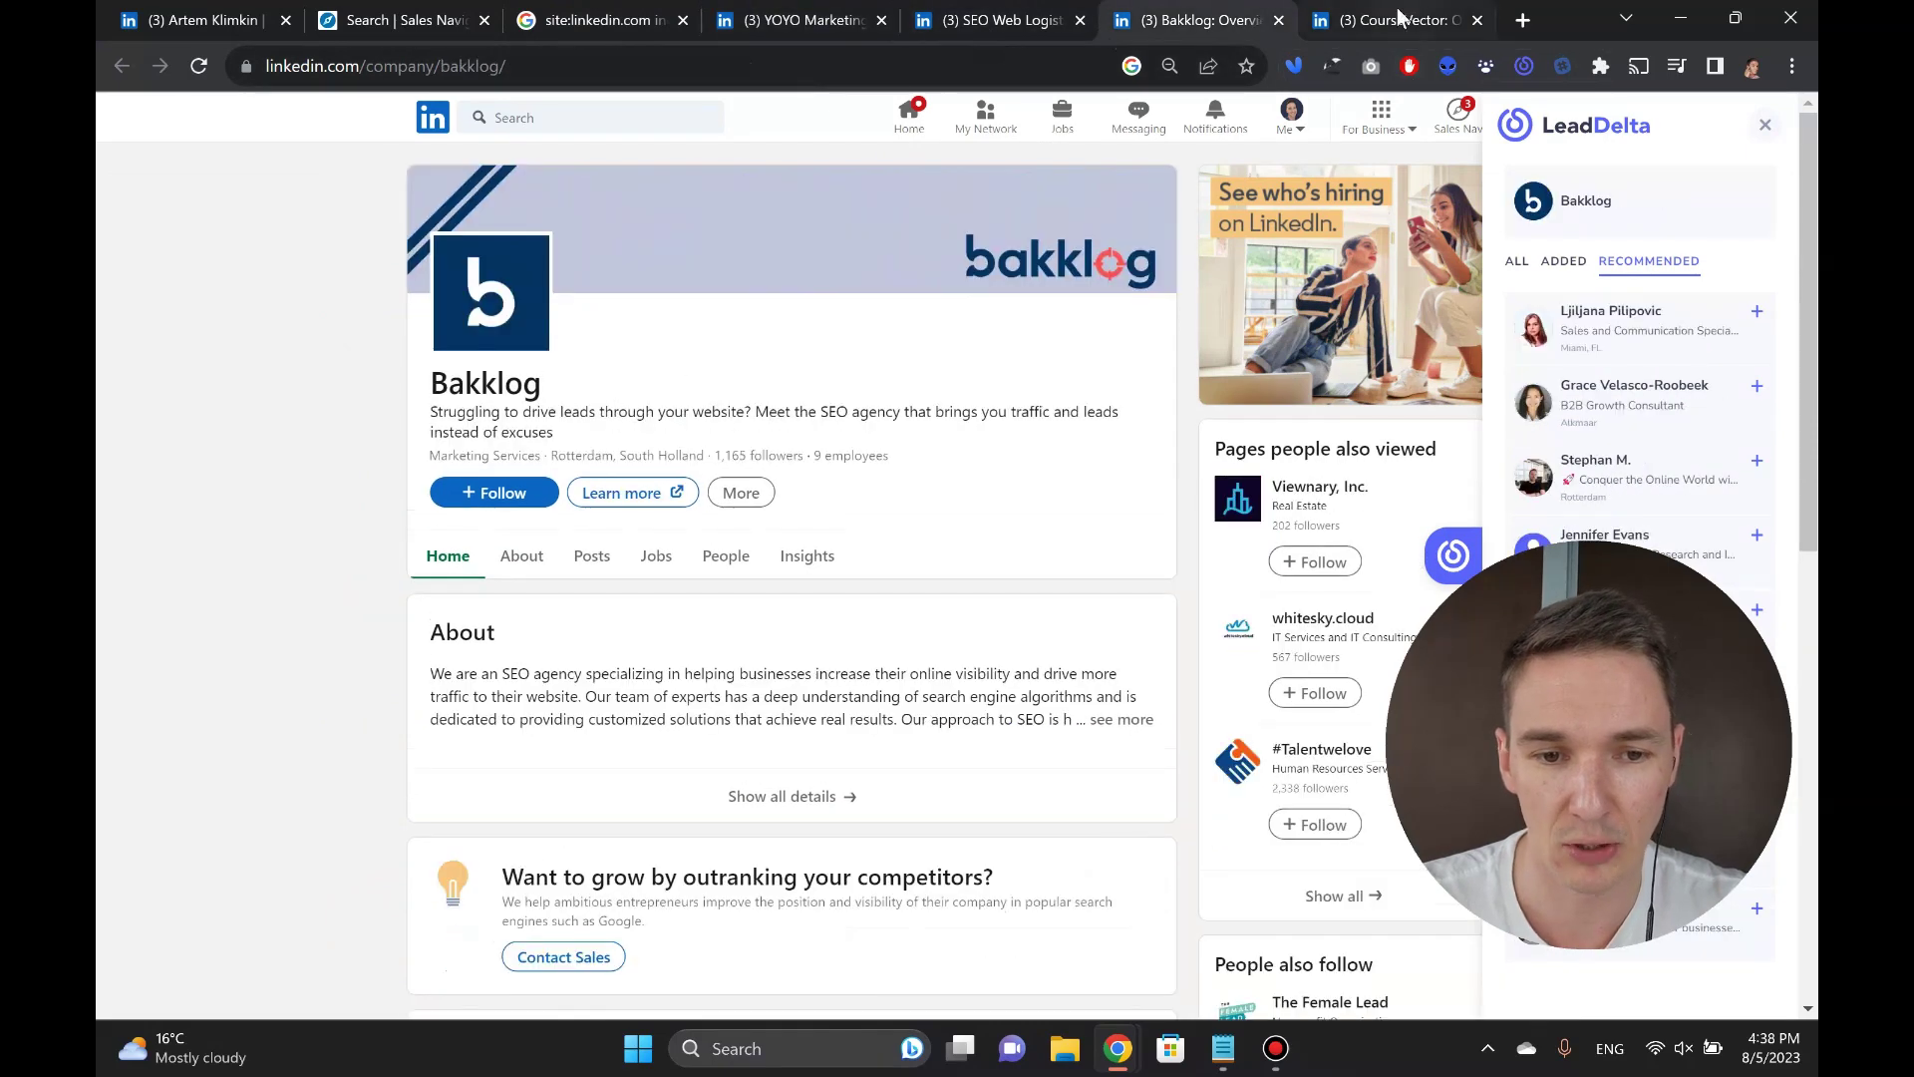
click(1400, 20)
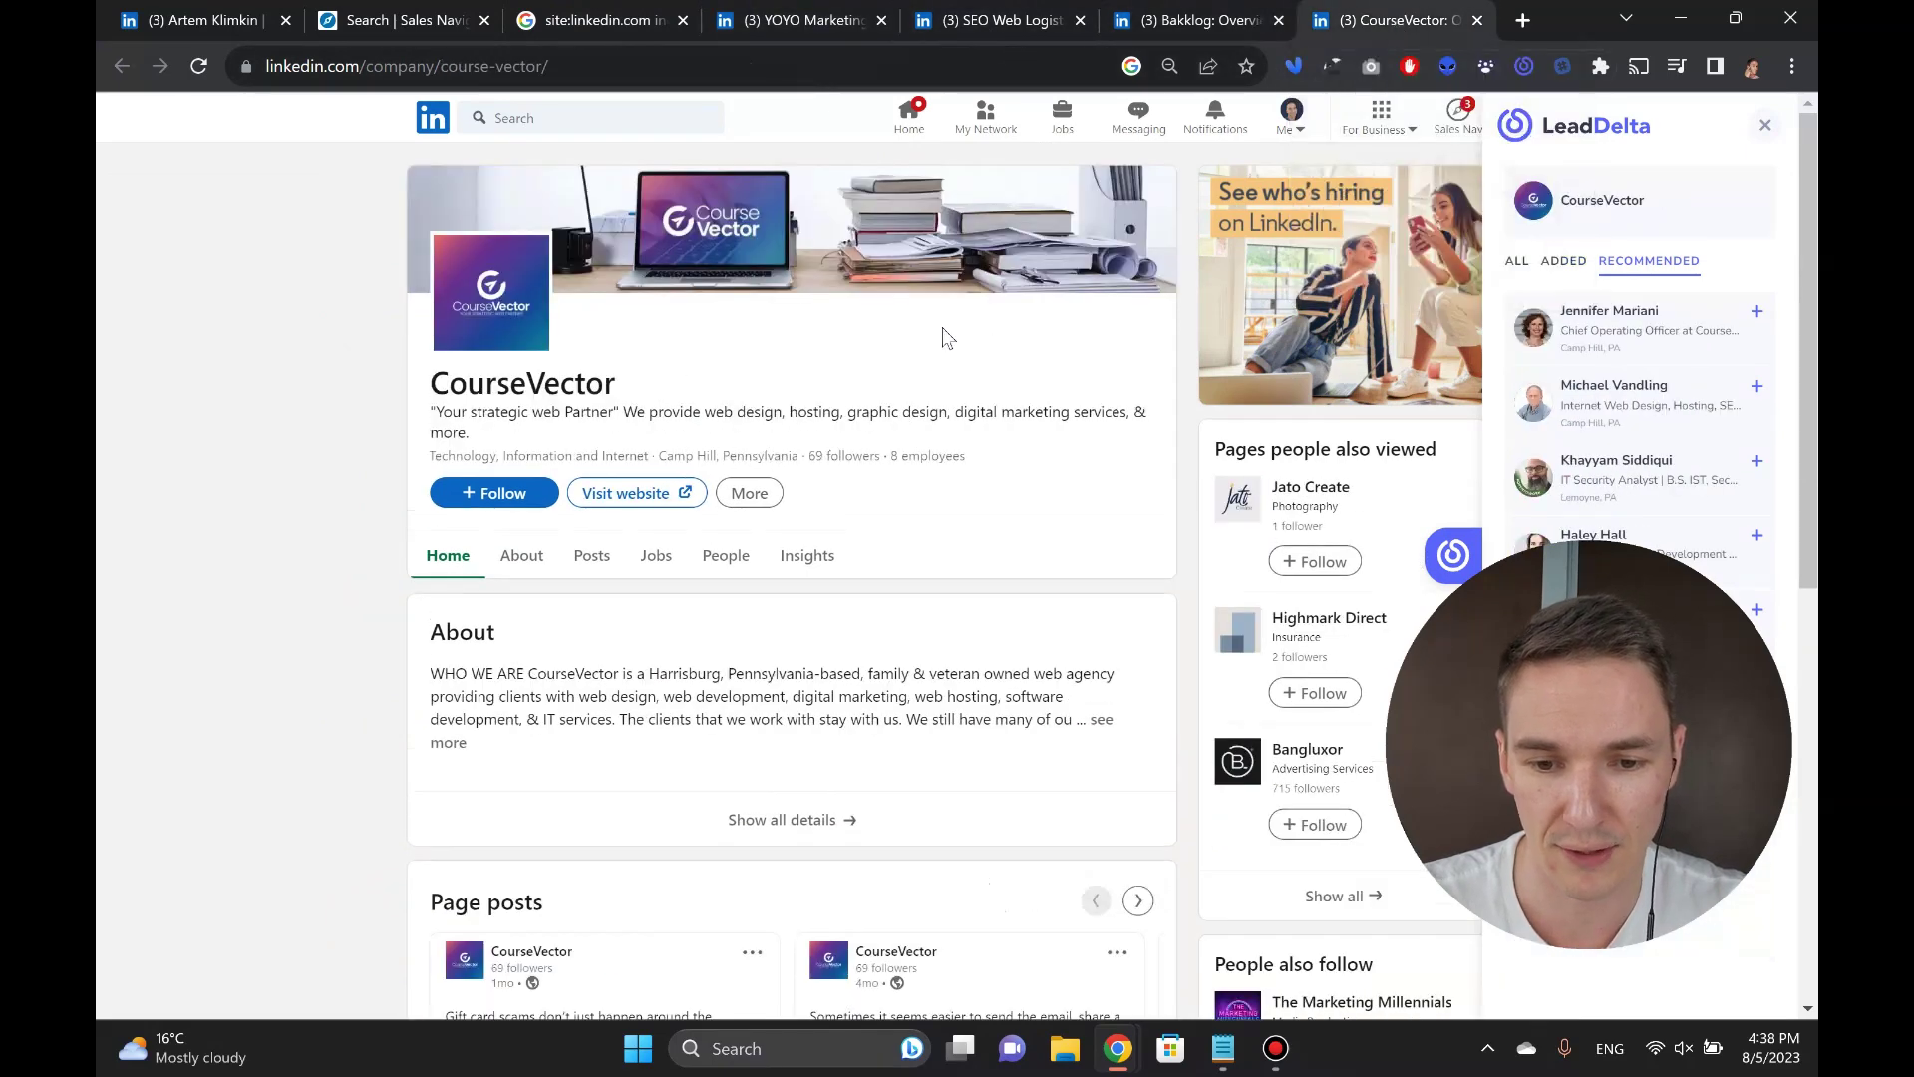
double_click(760, 455)
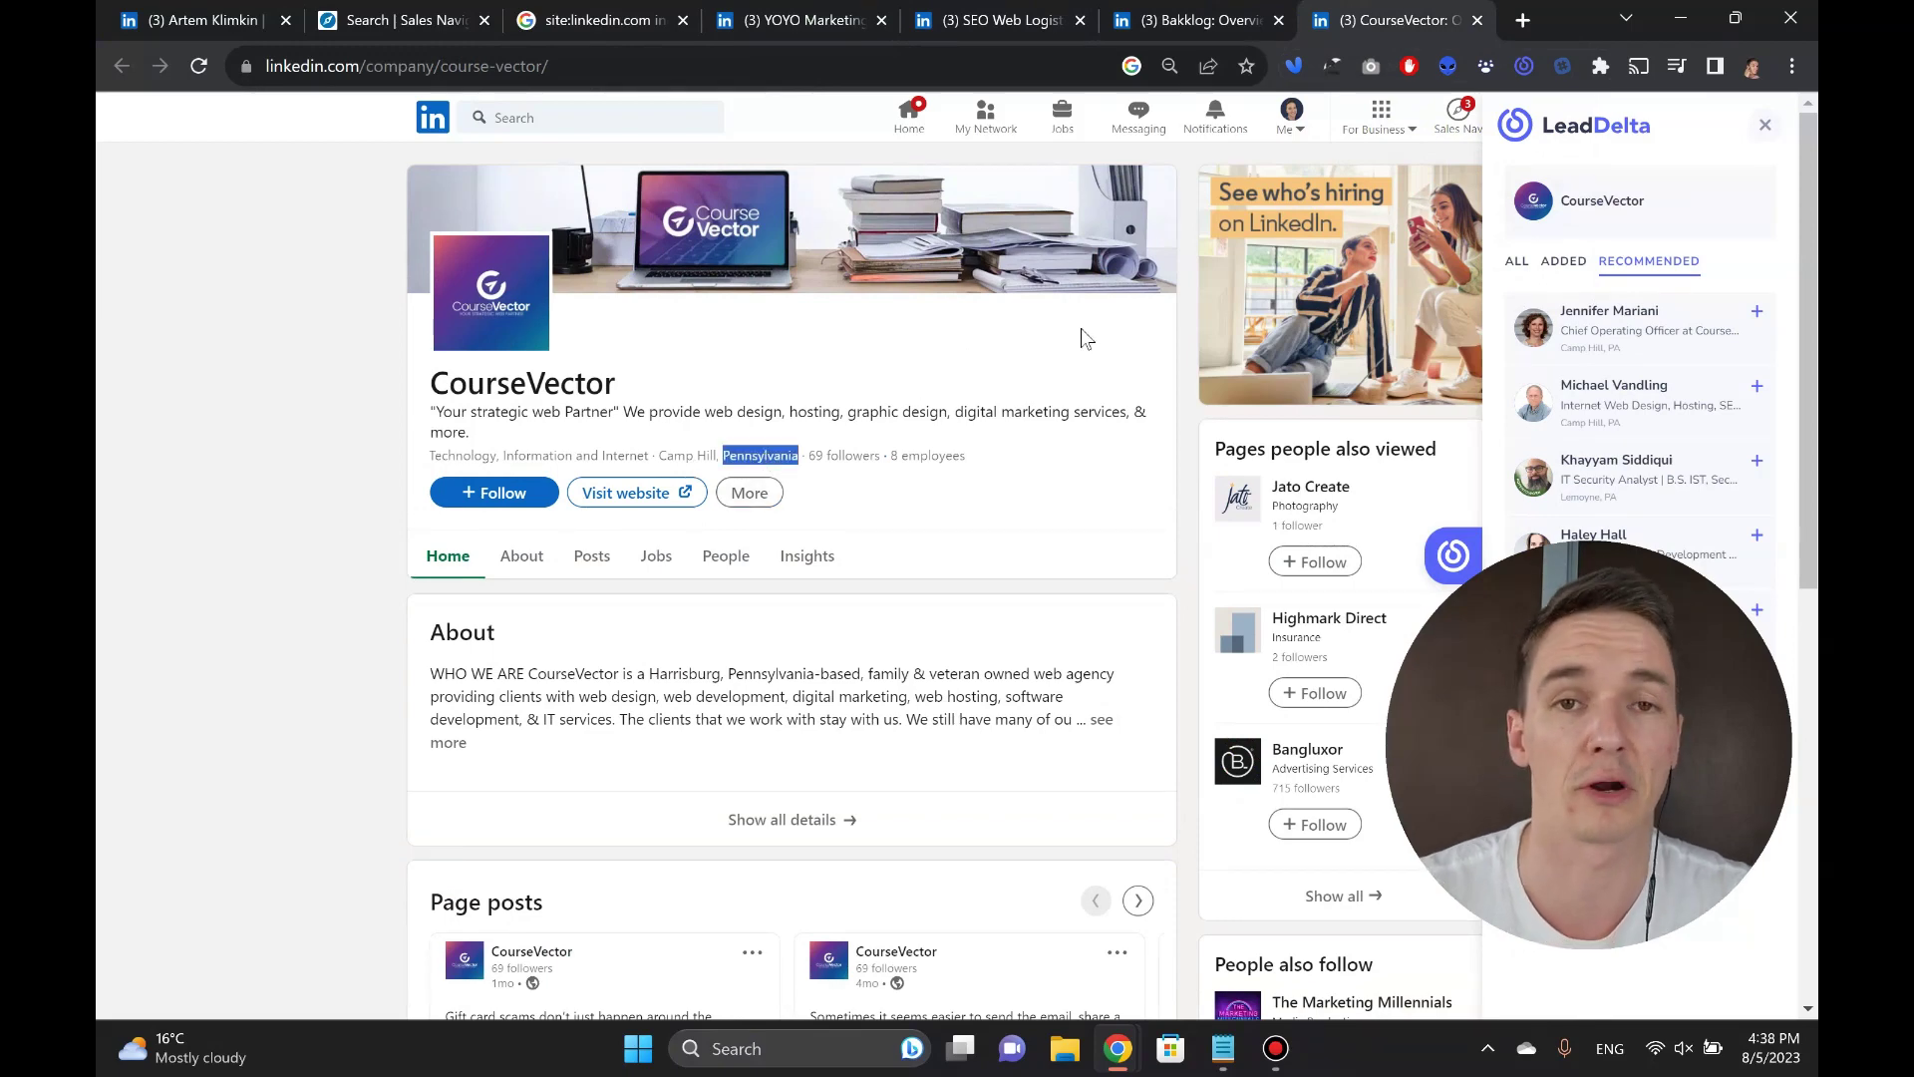
- Close the CourseVector tab and copy the URLs of all open tabs with the extension
click(1478, 21)
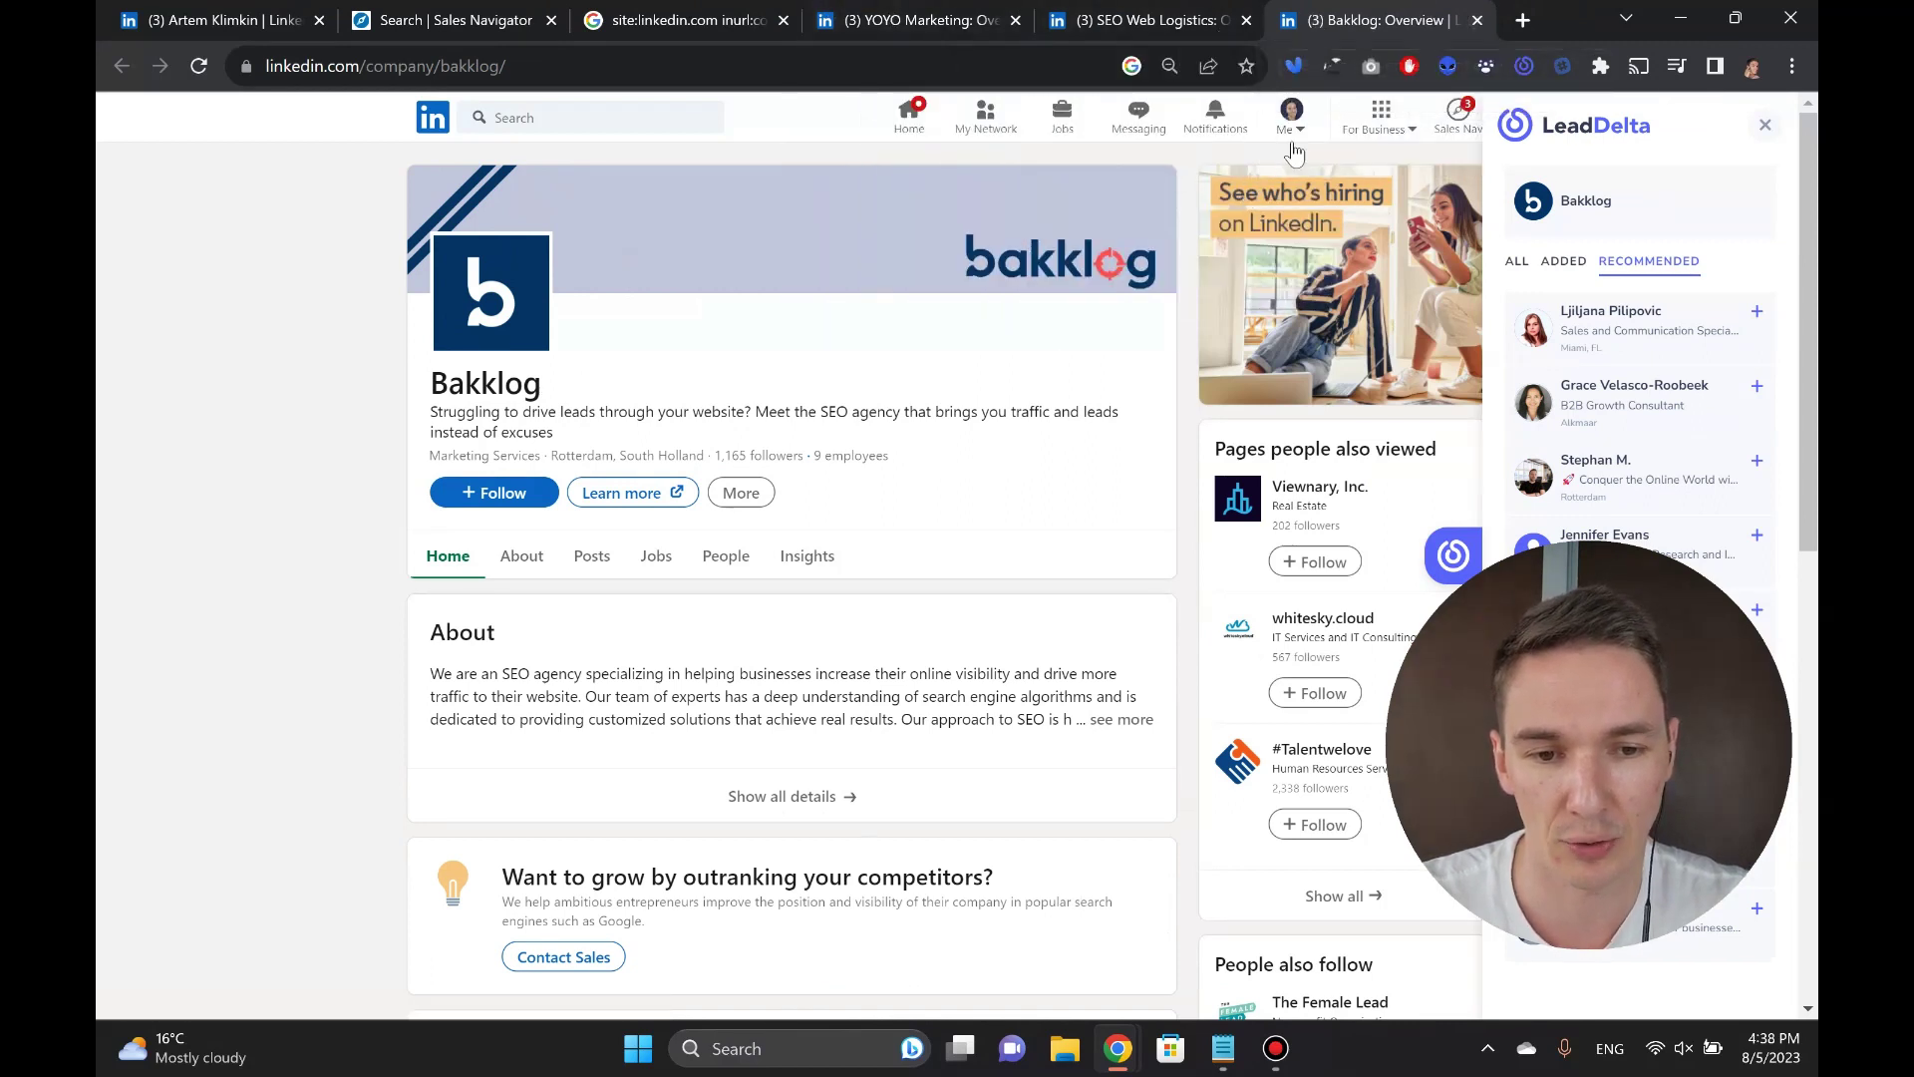
click(1334, 66)
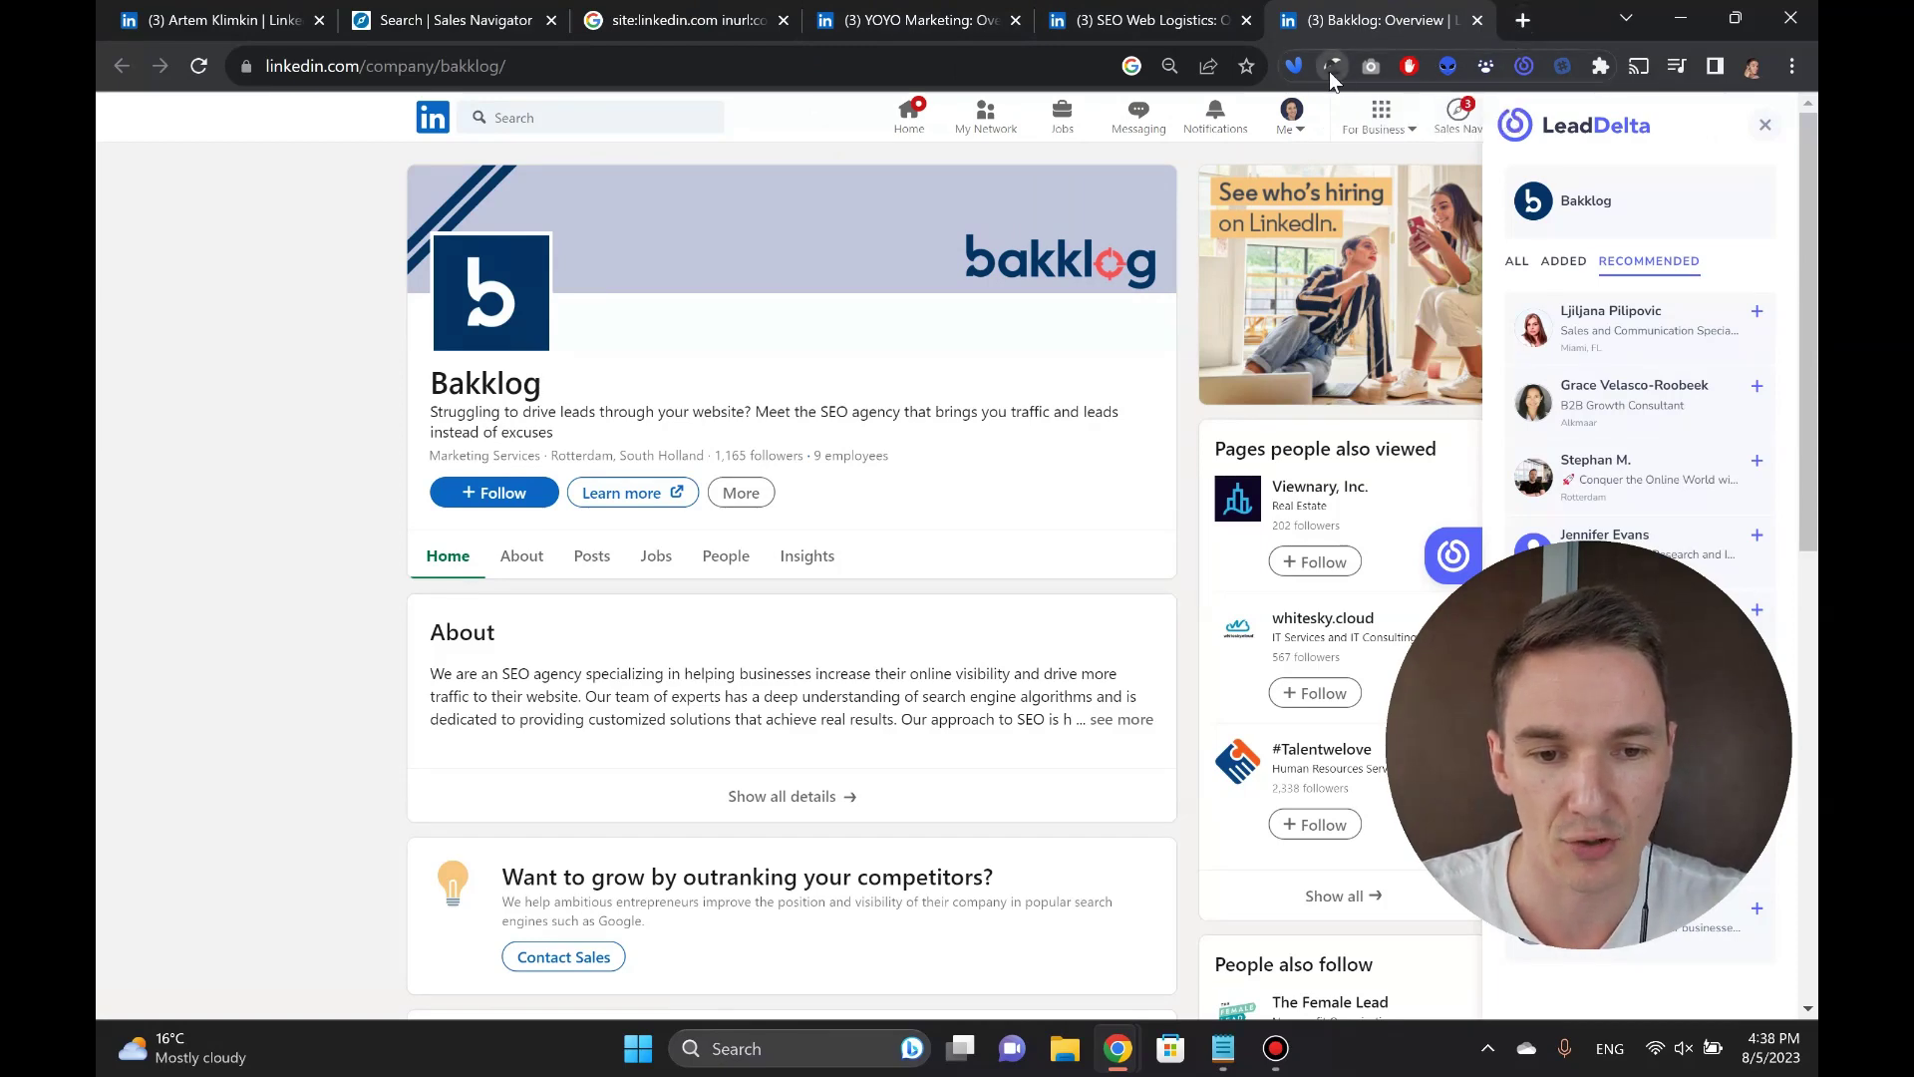
click(1253, 111)
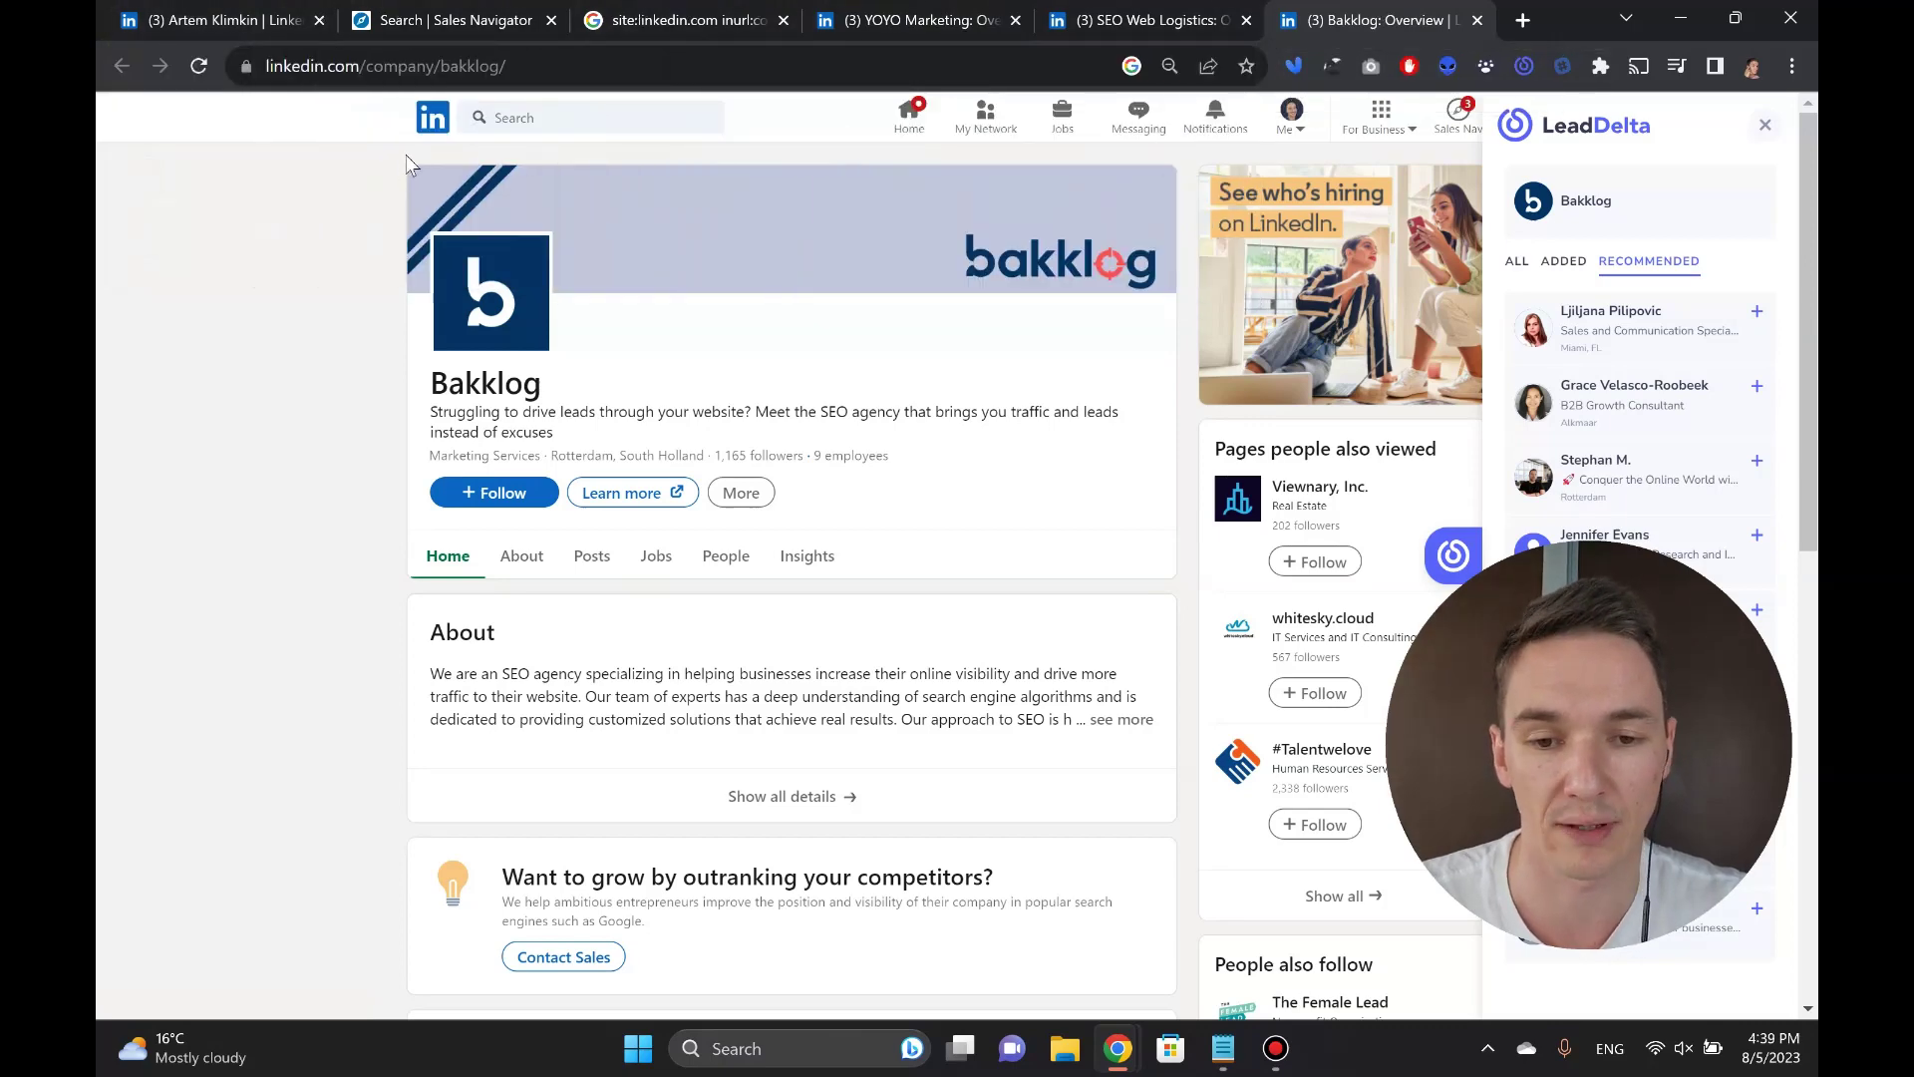
click(1080, 13)
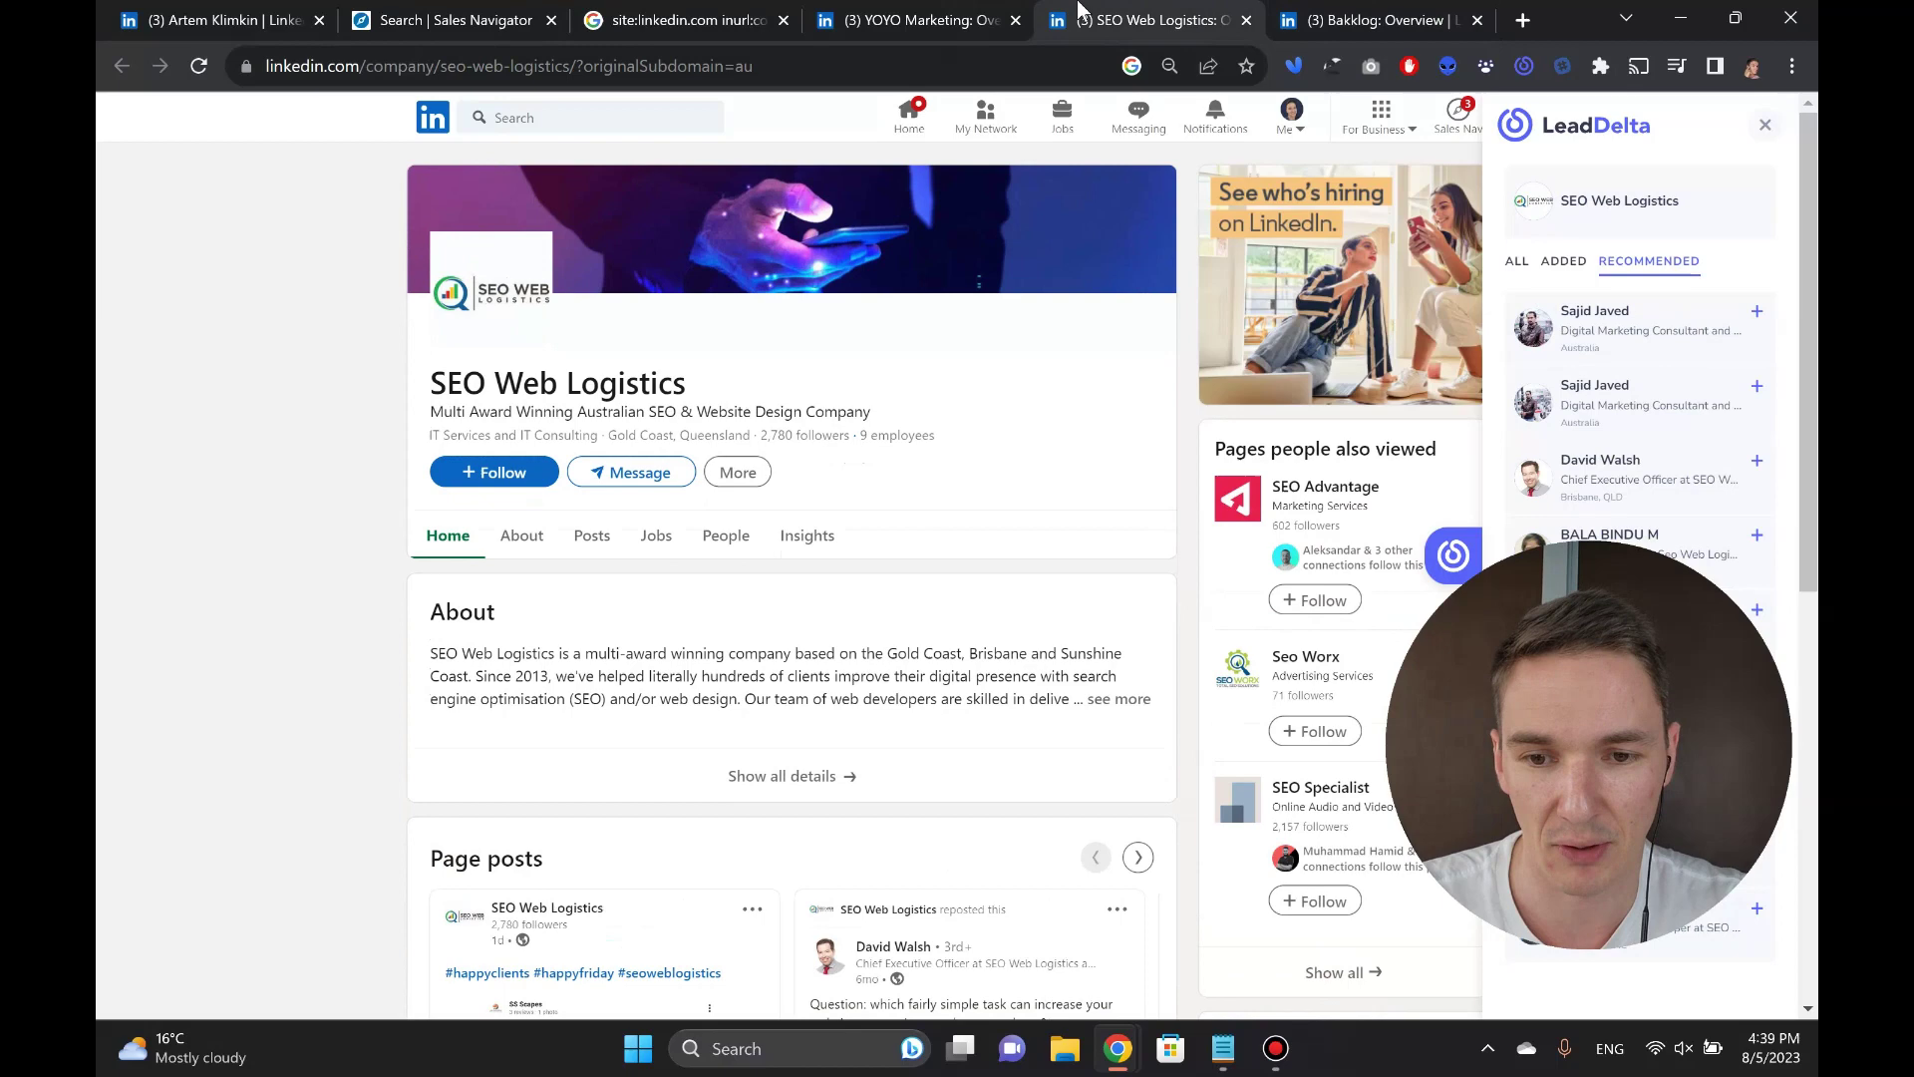
drag(579, 65, 836, 104)
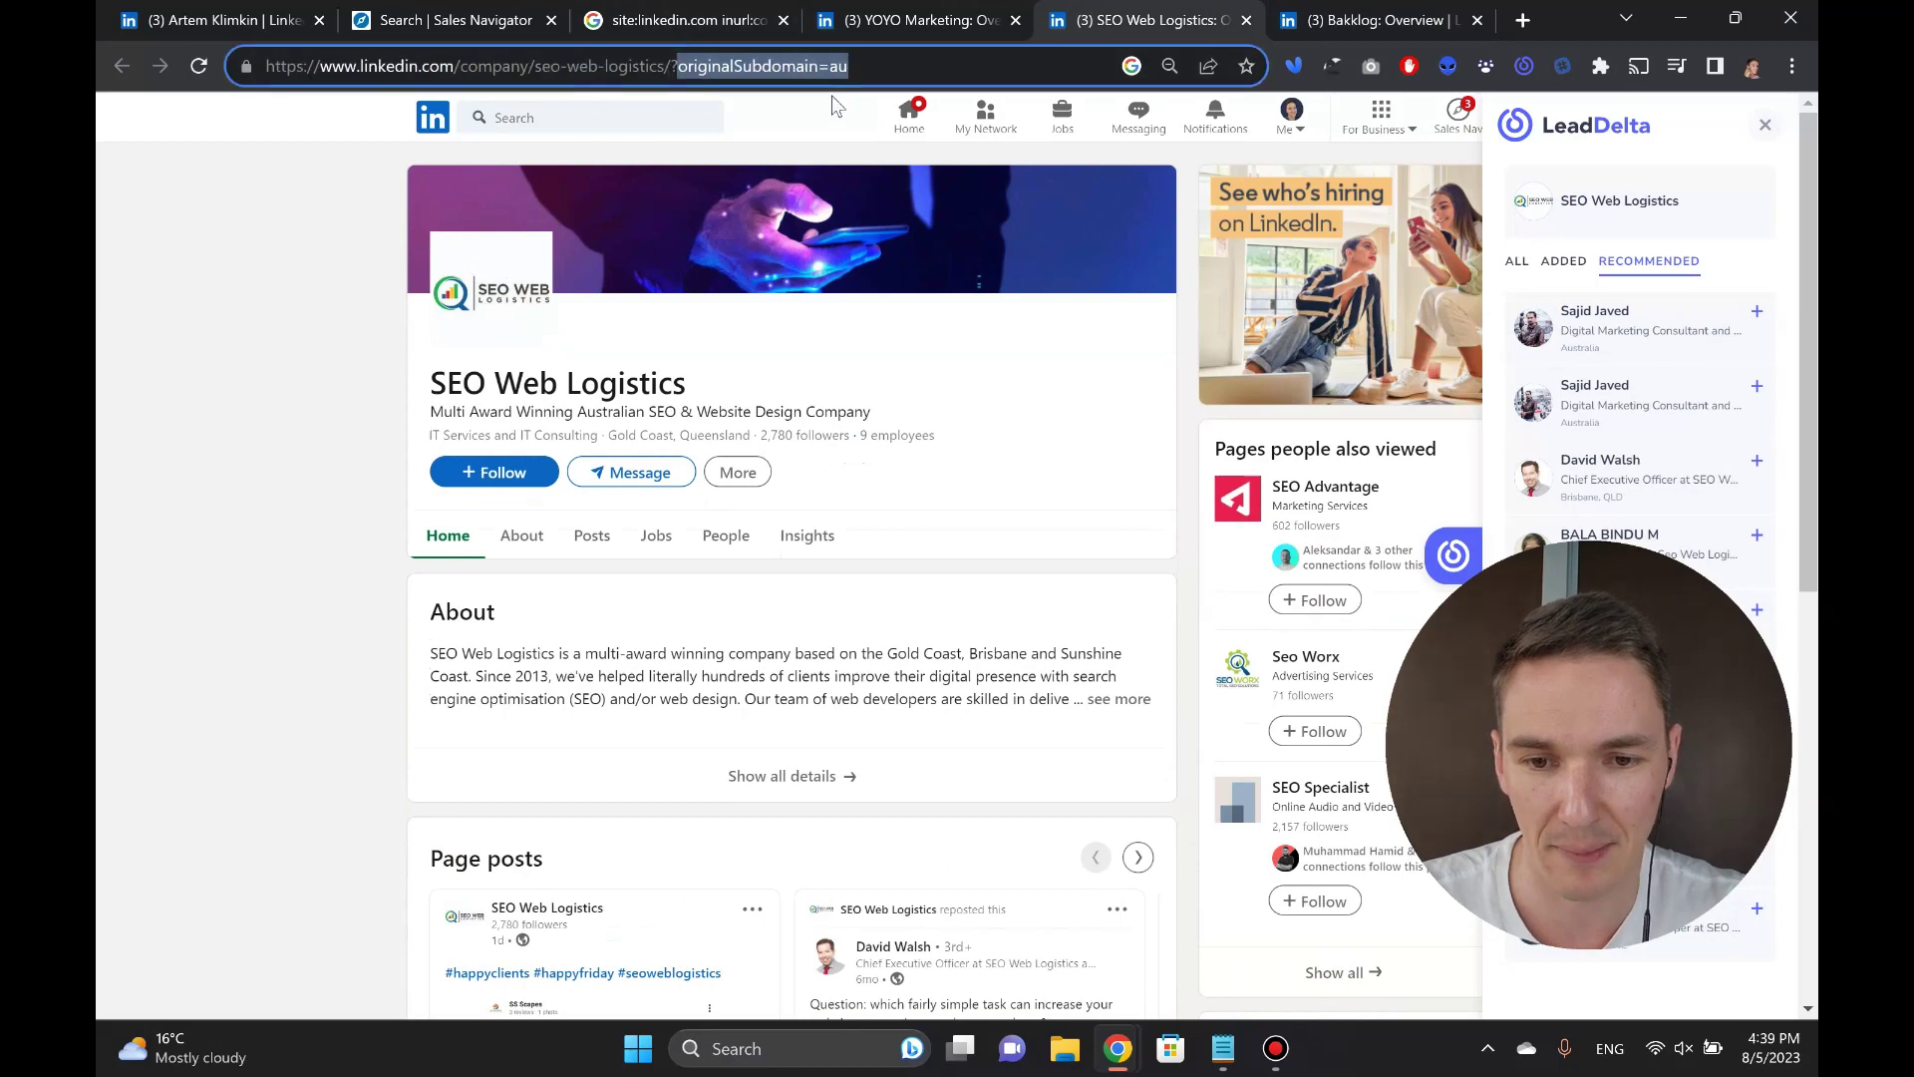
click(894, 19)
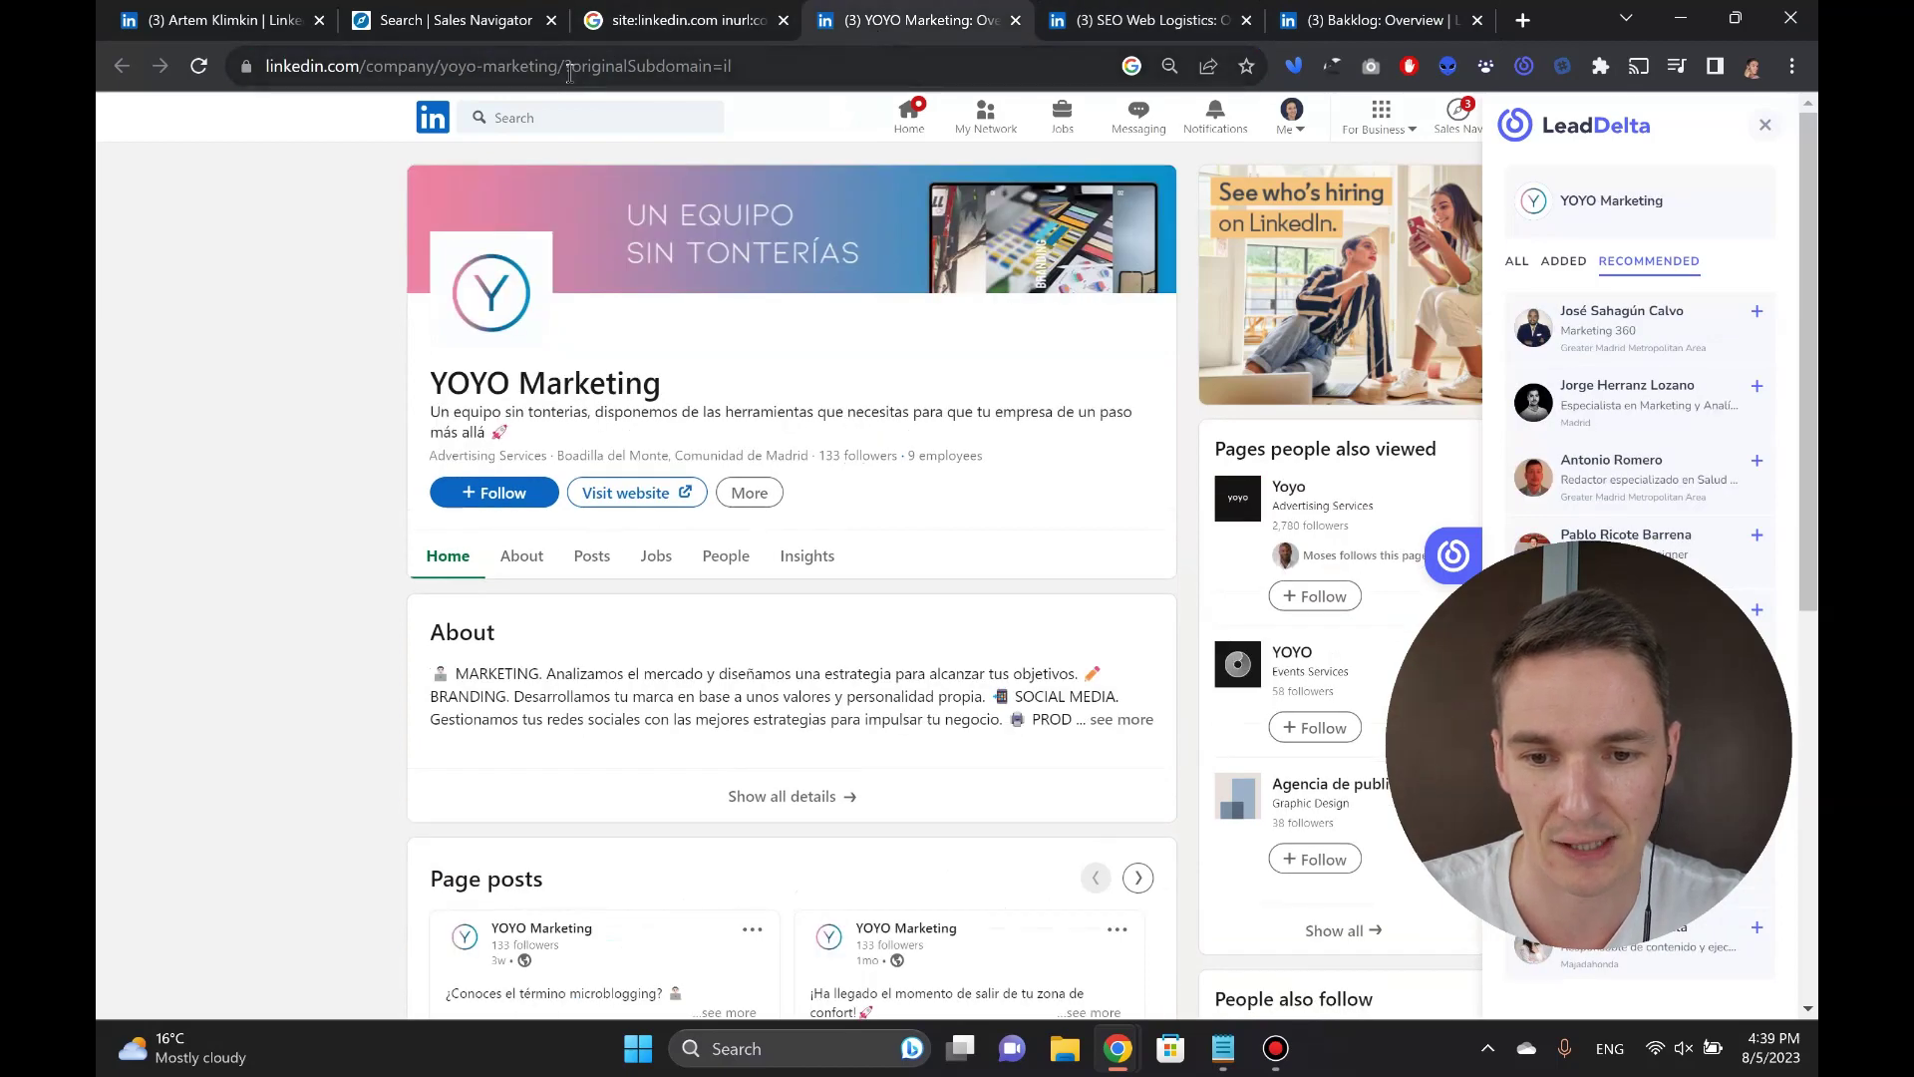
drag(604, 66, 746, 105)
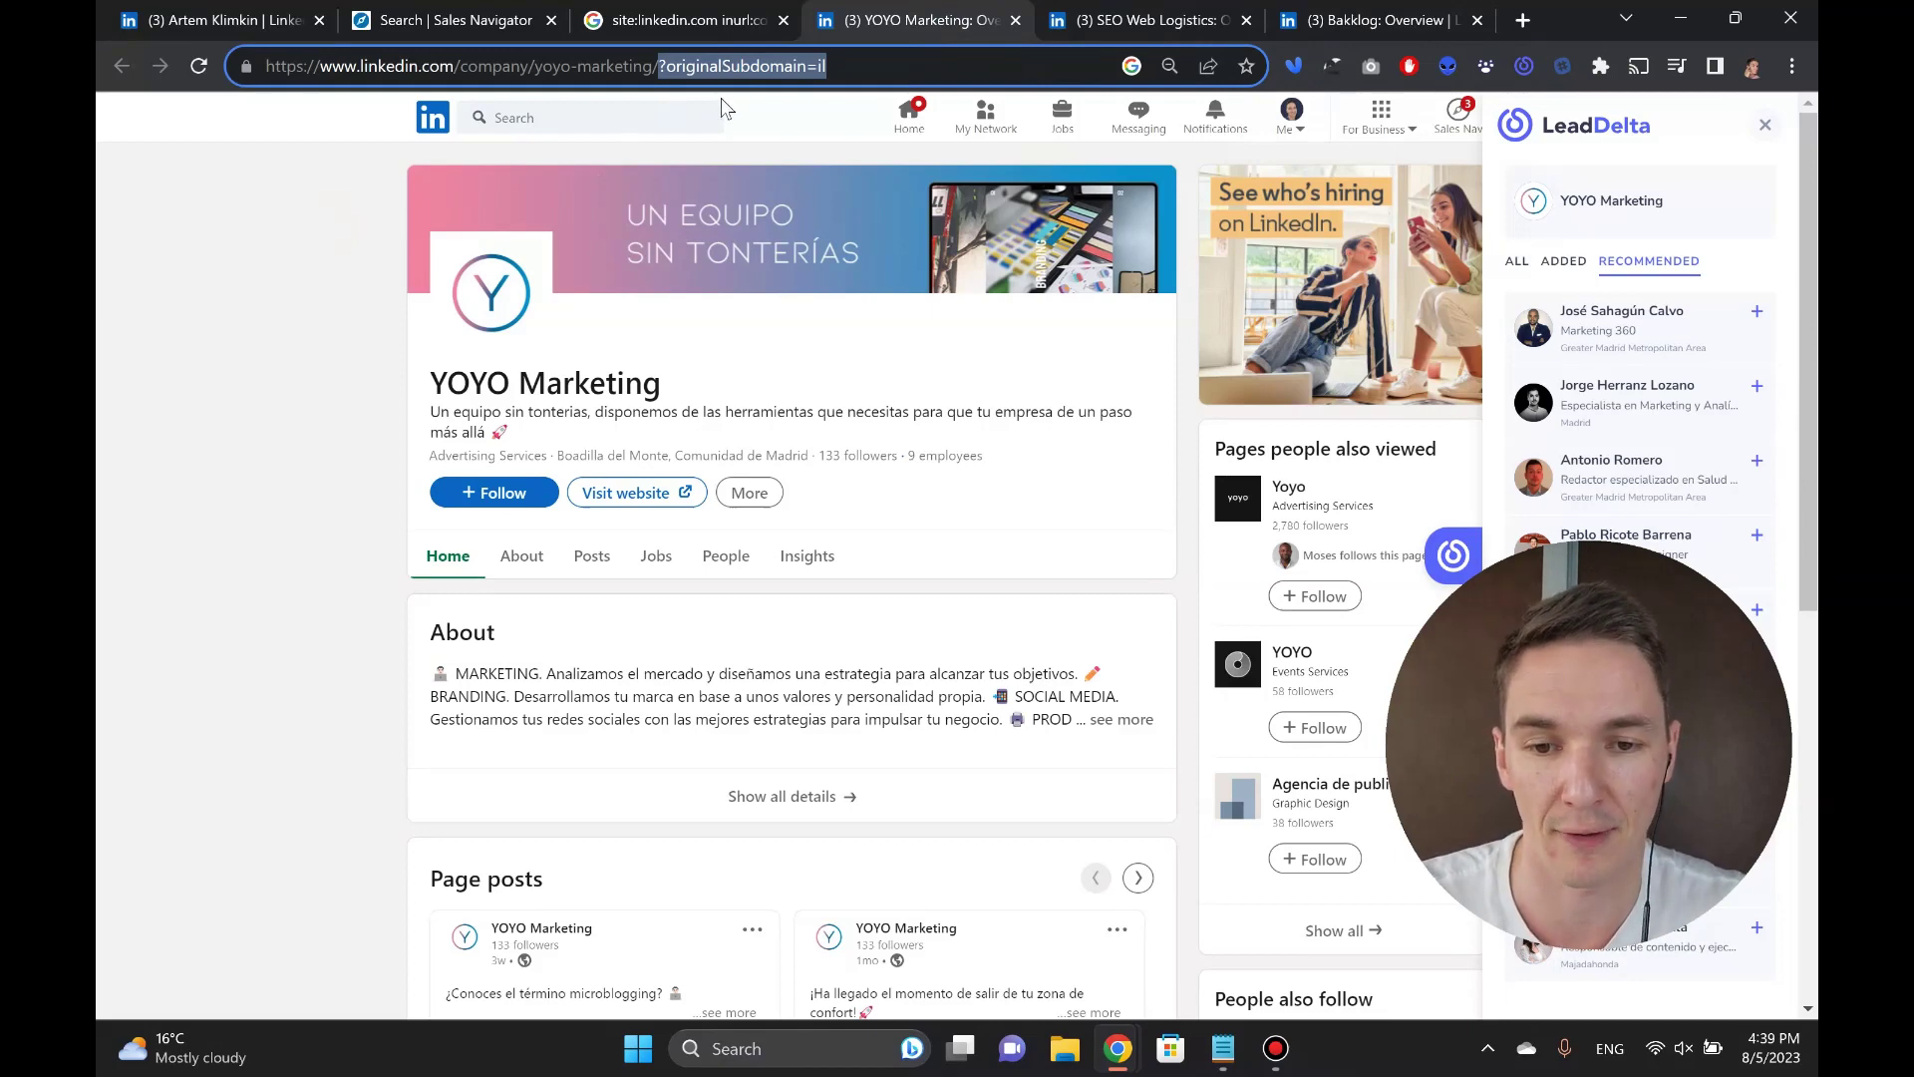
click(1081, 28)
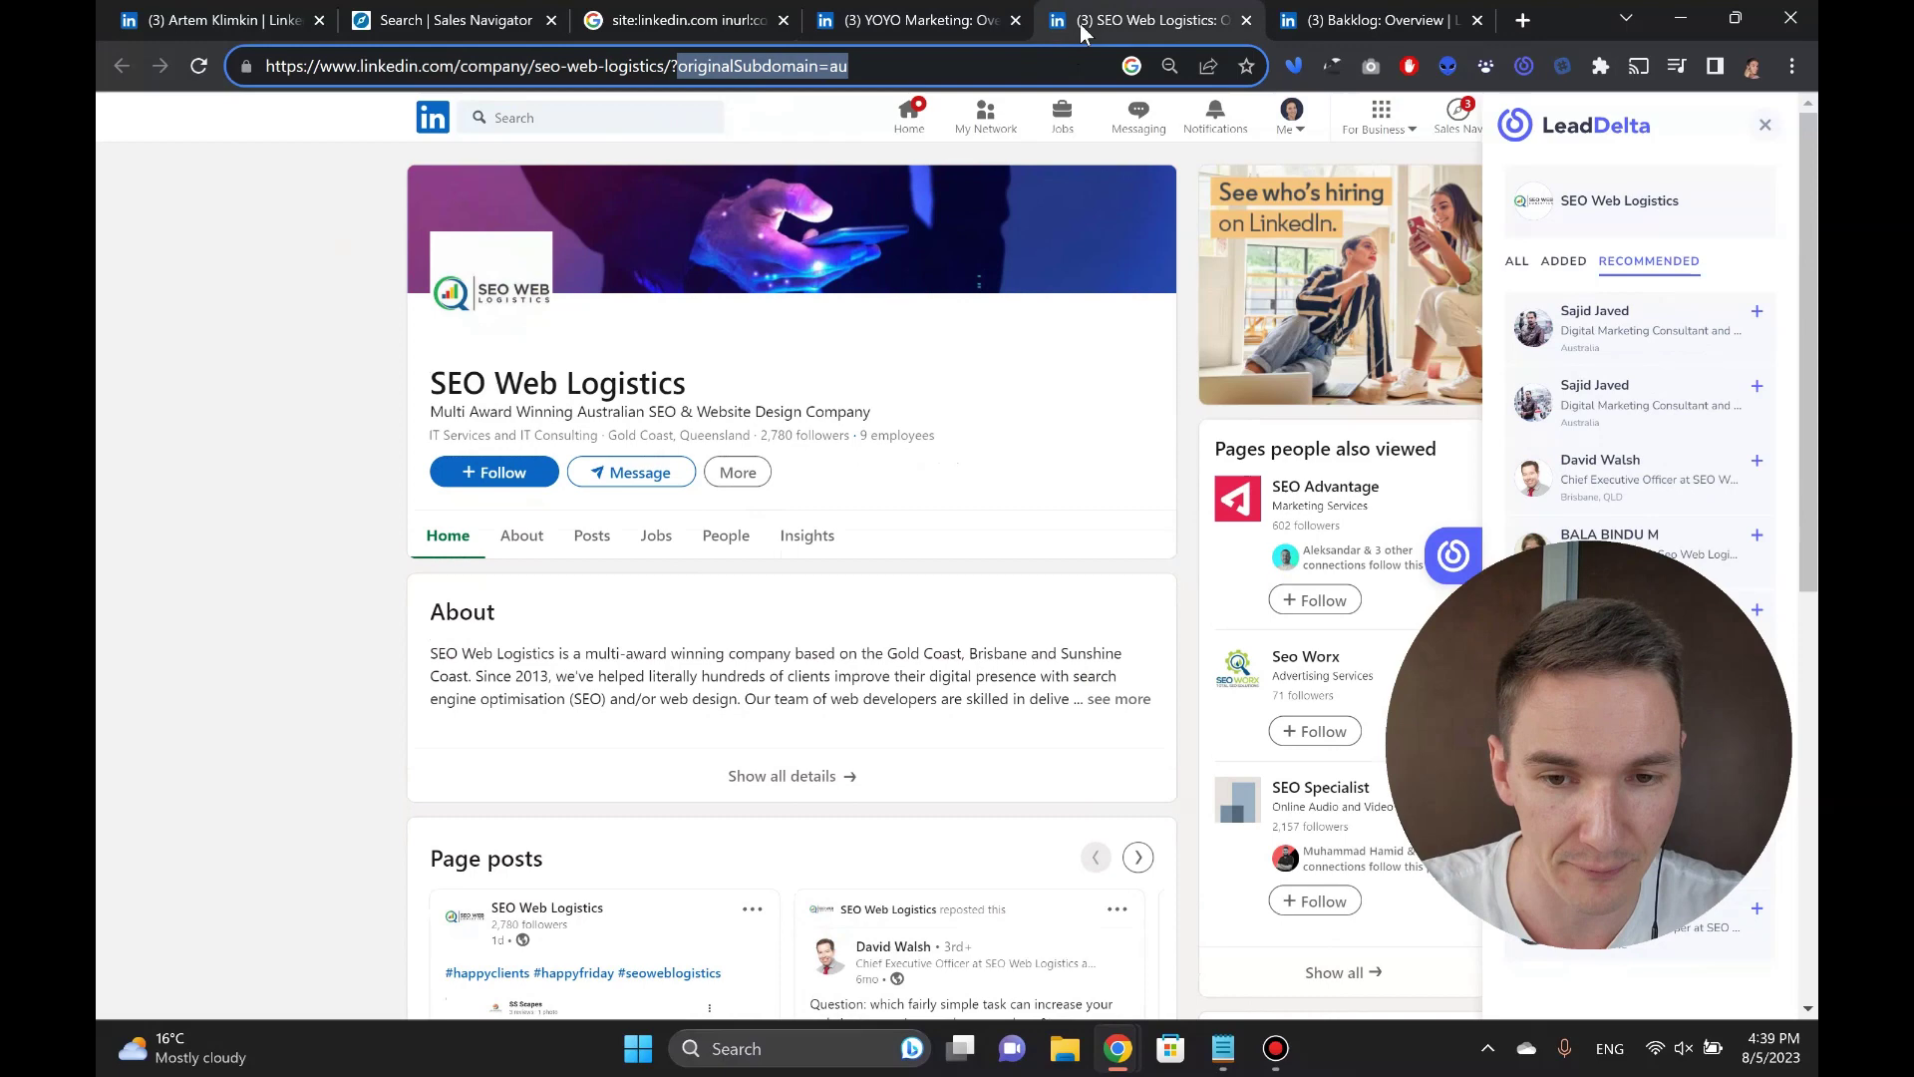
click(1381, 20)
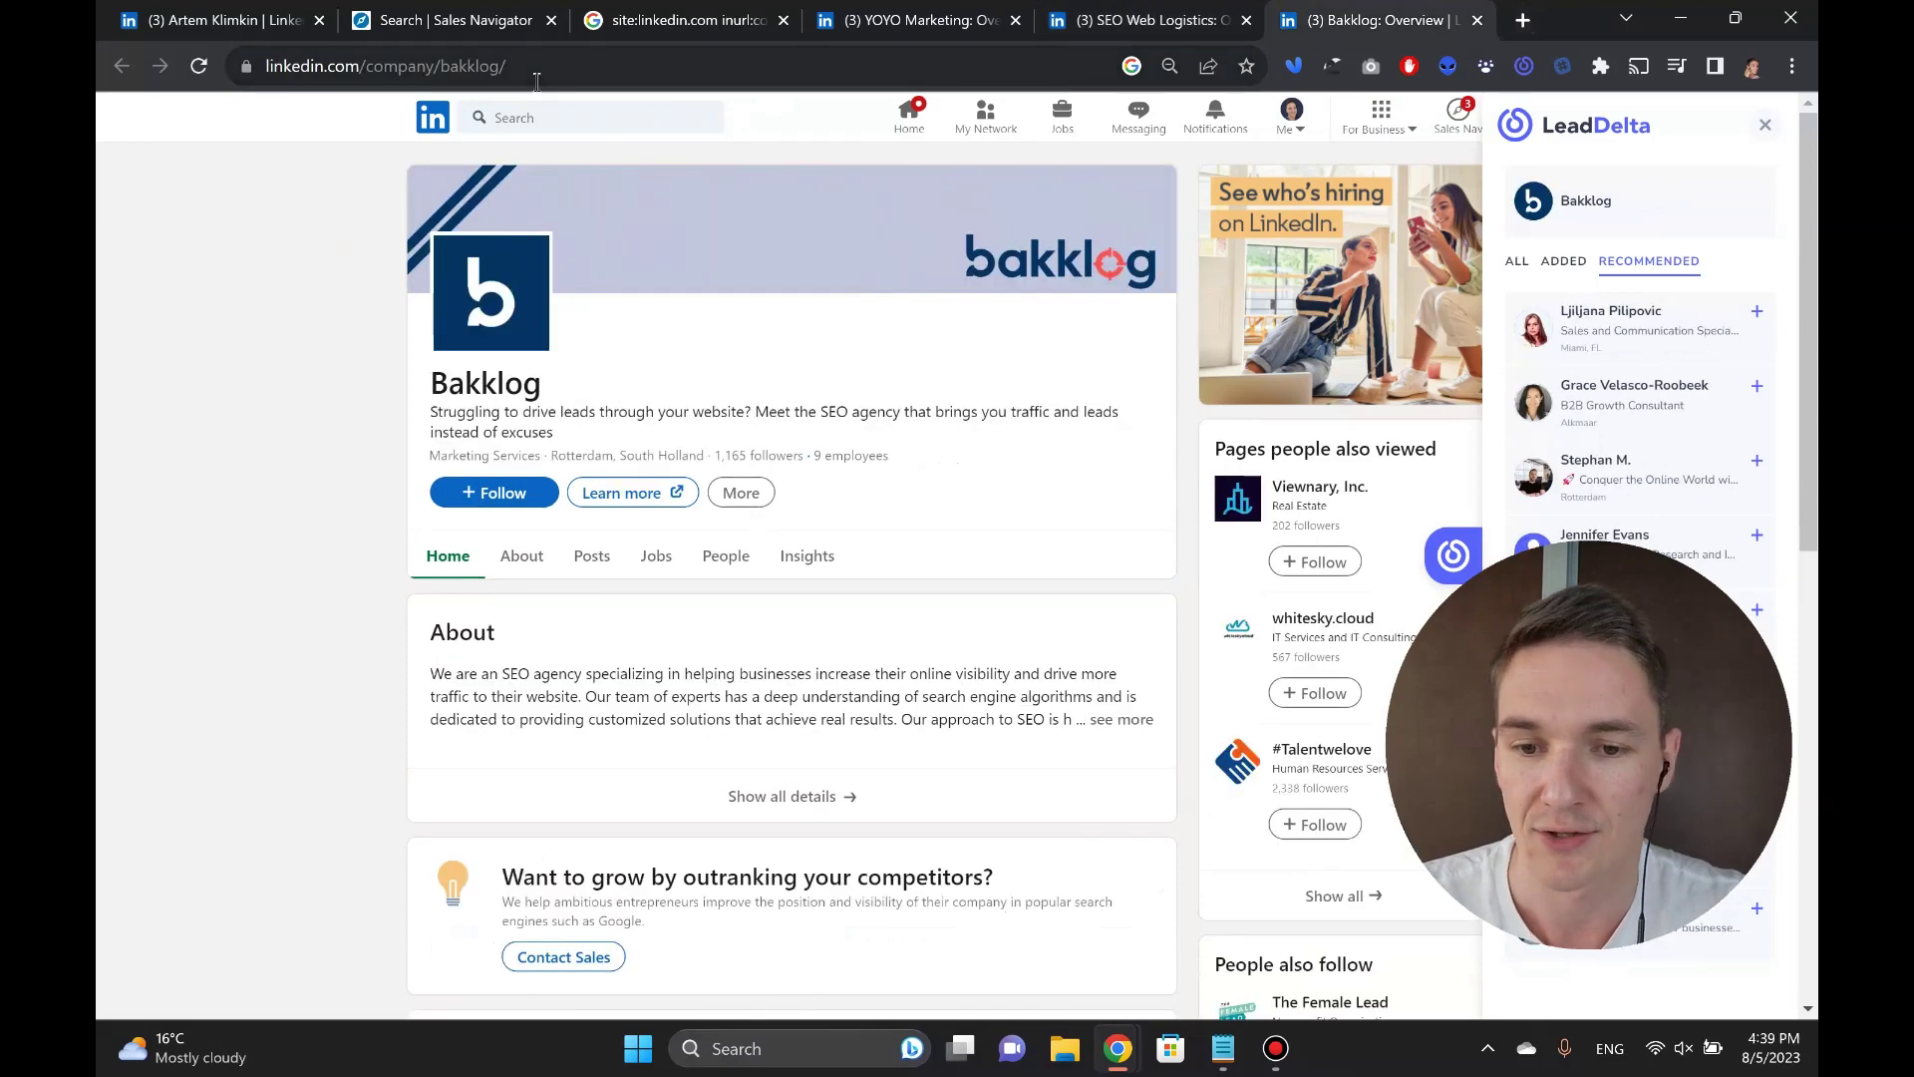
- Load the Orange Fox URL List Cleaner at orangefox.com/cleaner/ in a new tab
click(1519, 22)
text(orap)
key(BackSpace)
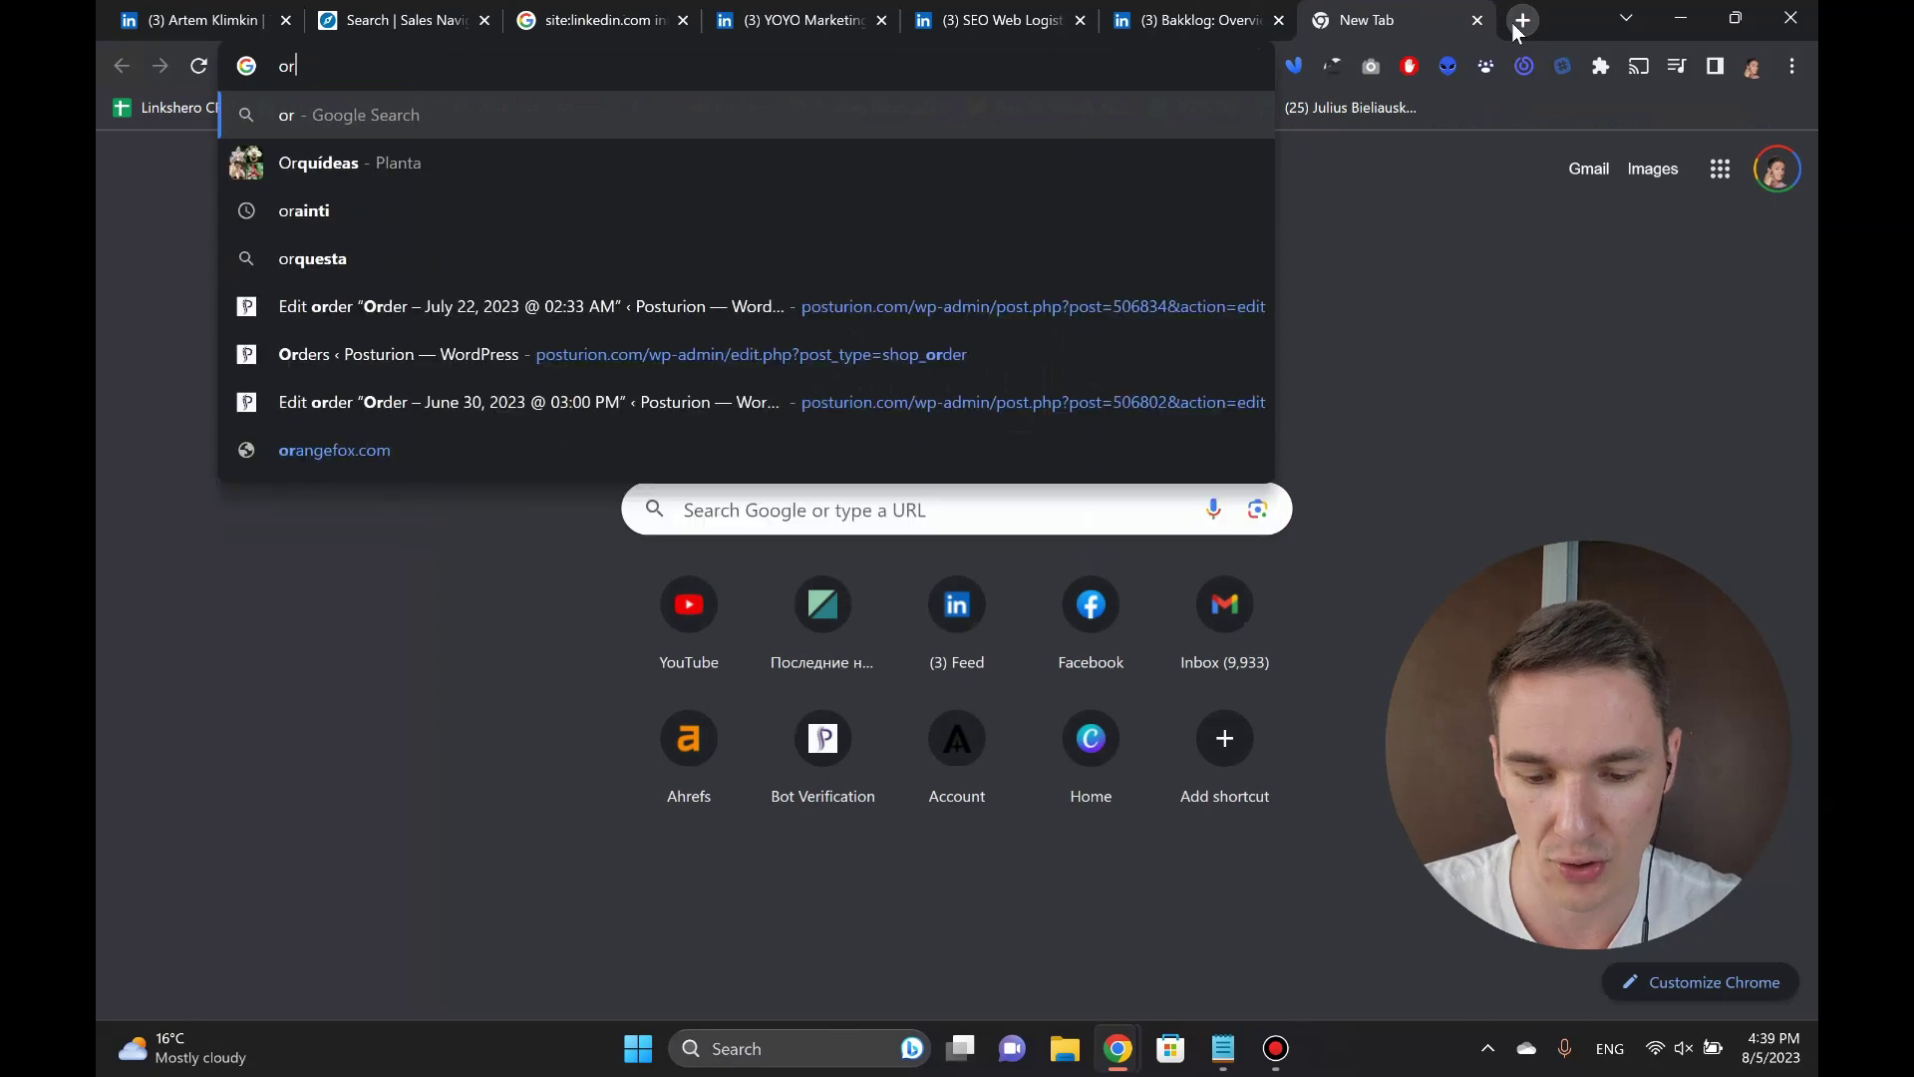
text(ngefox.com/cleaner/)
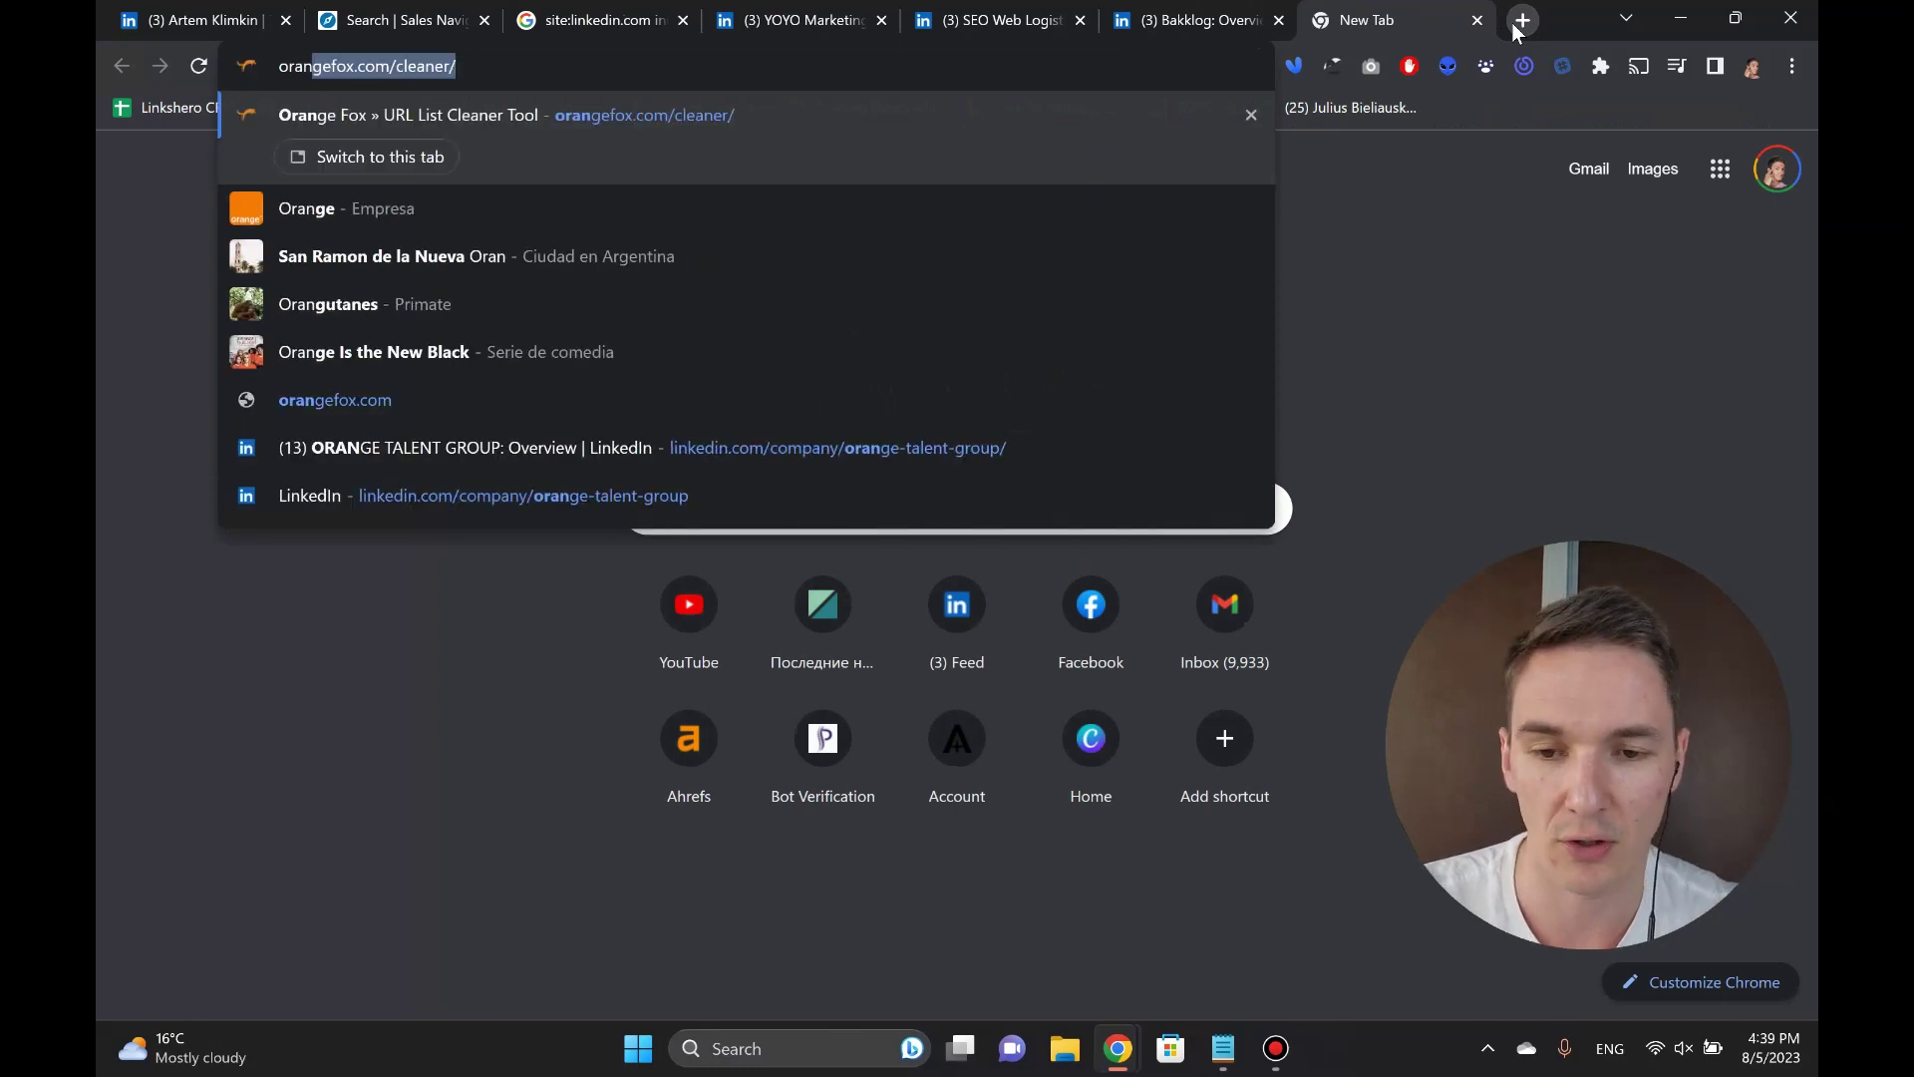
key(Right)
key(Return)
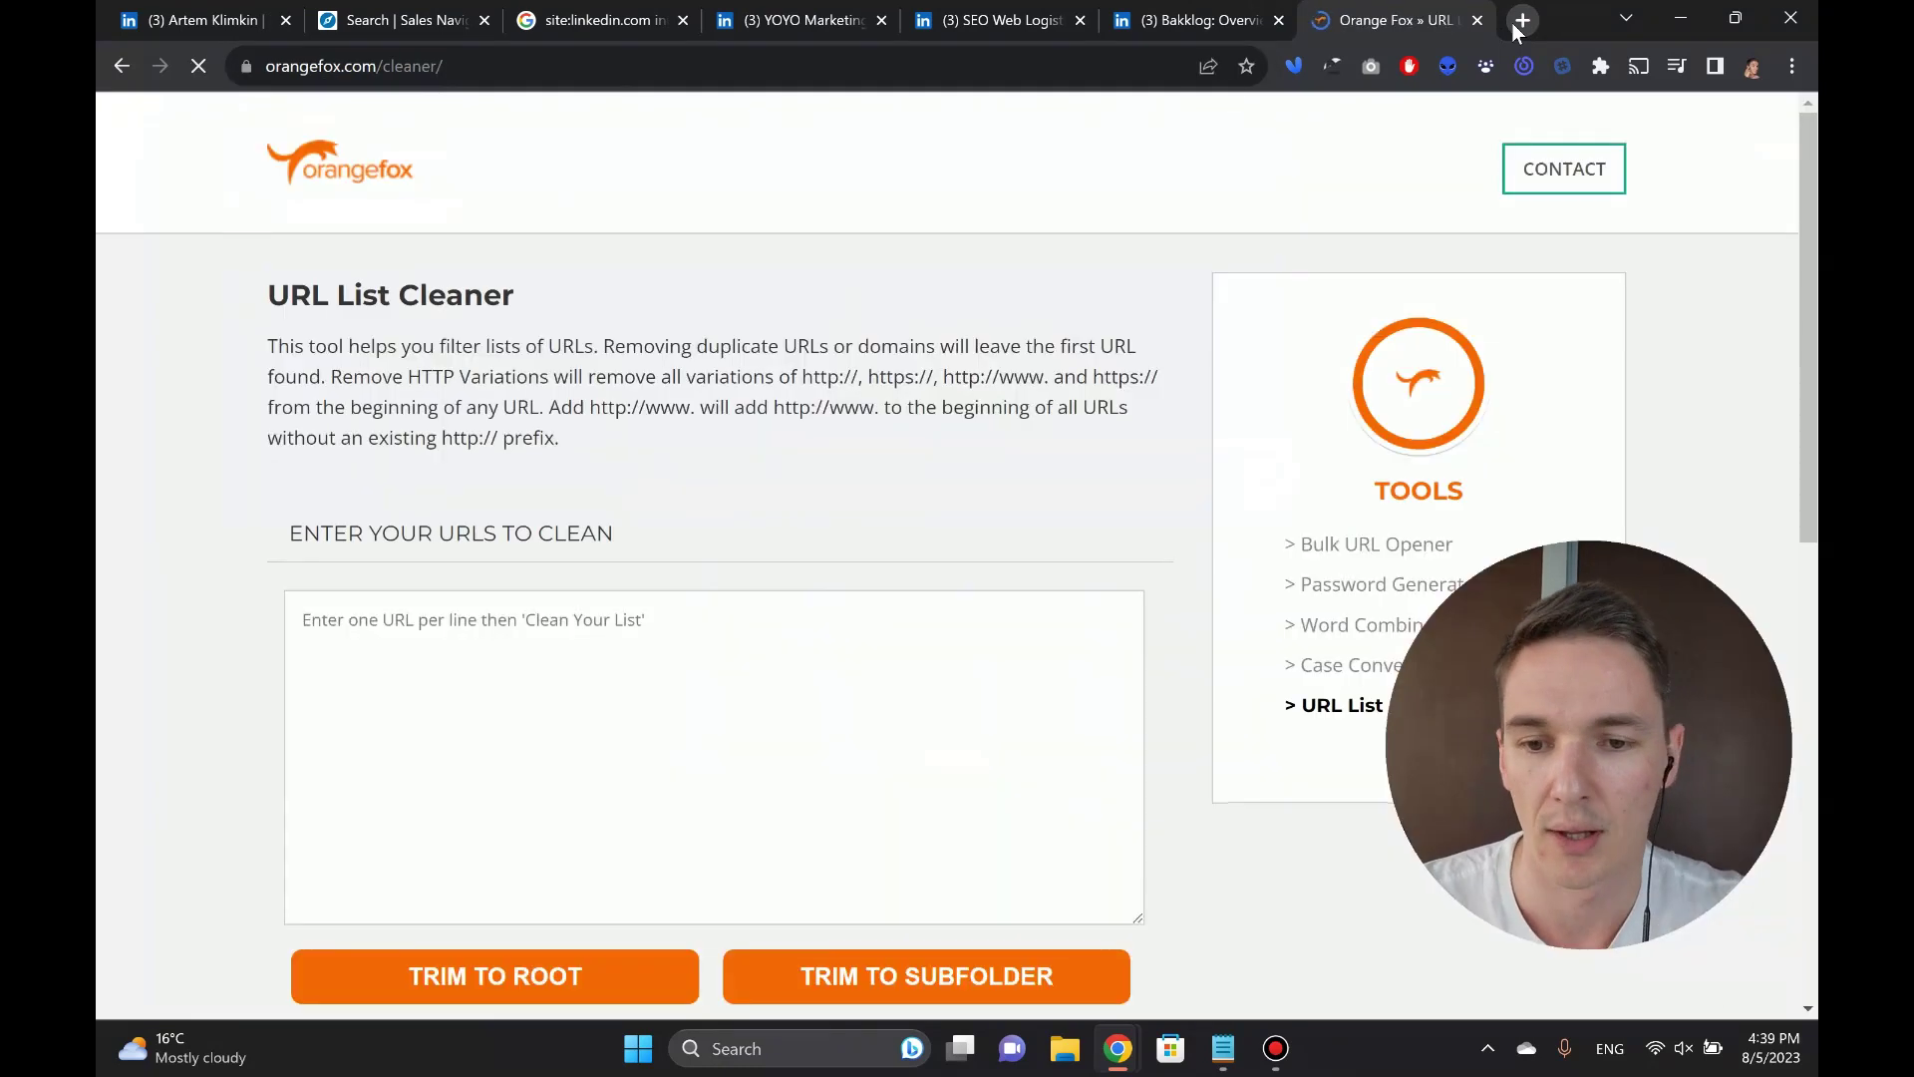
- Paste the six copied URLs and delete the first three non-company URLs
click(469, 602)
key(ctrl+v)
scroll(558, 758, up, 1)
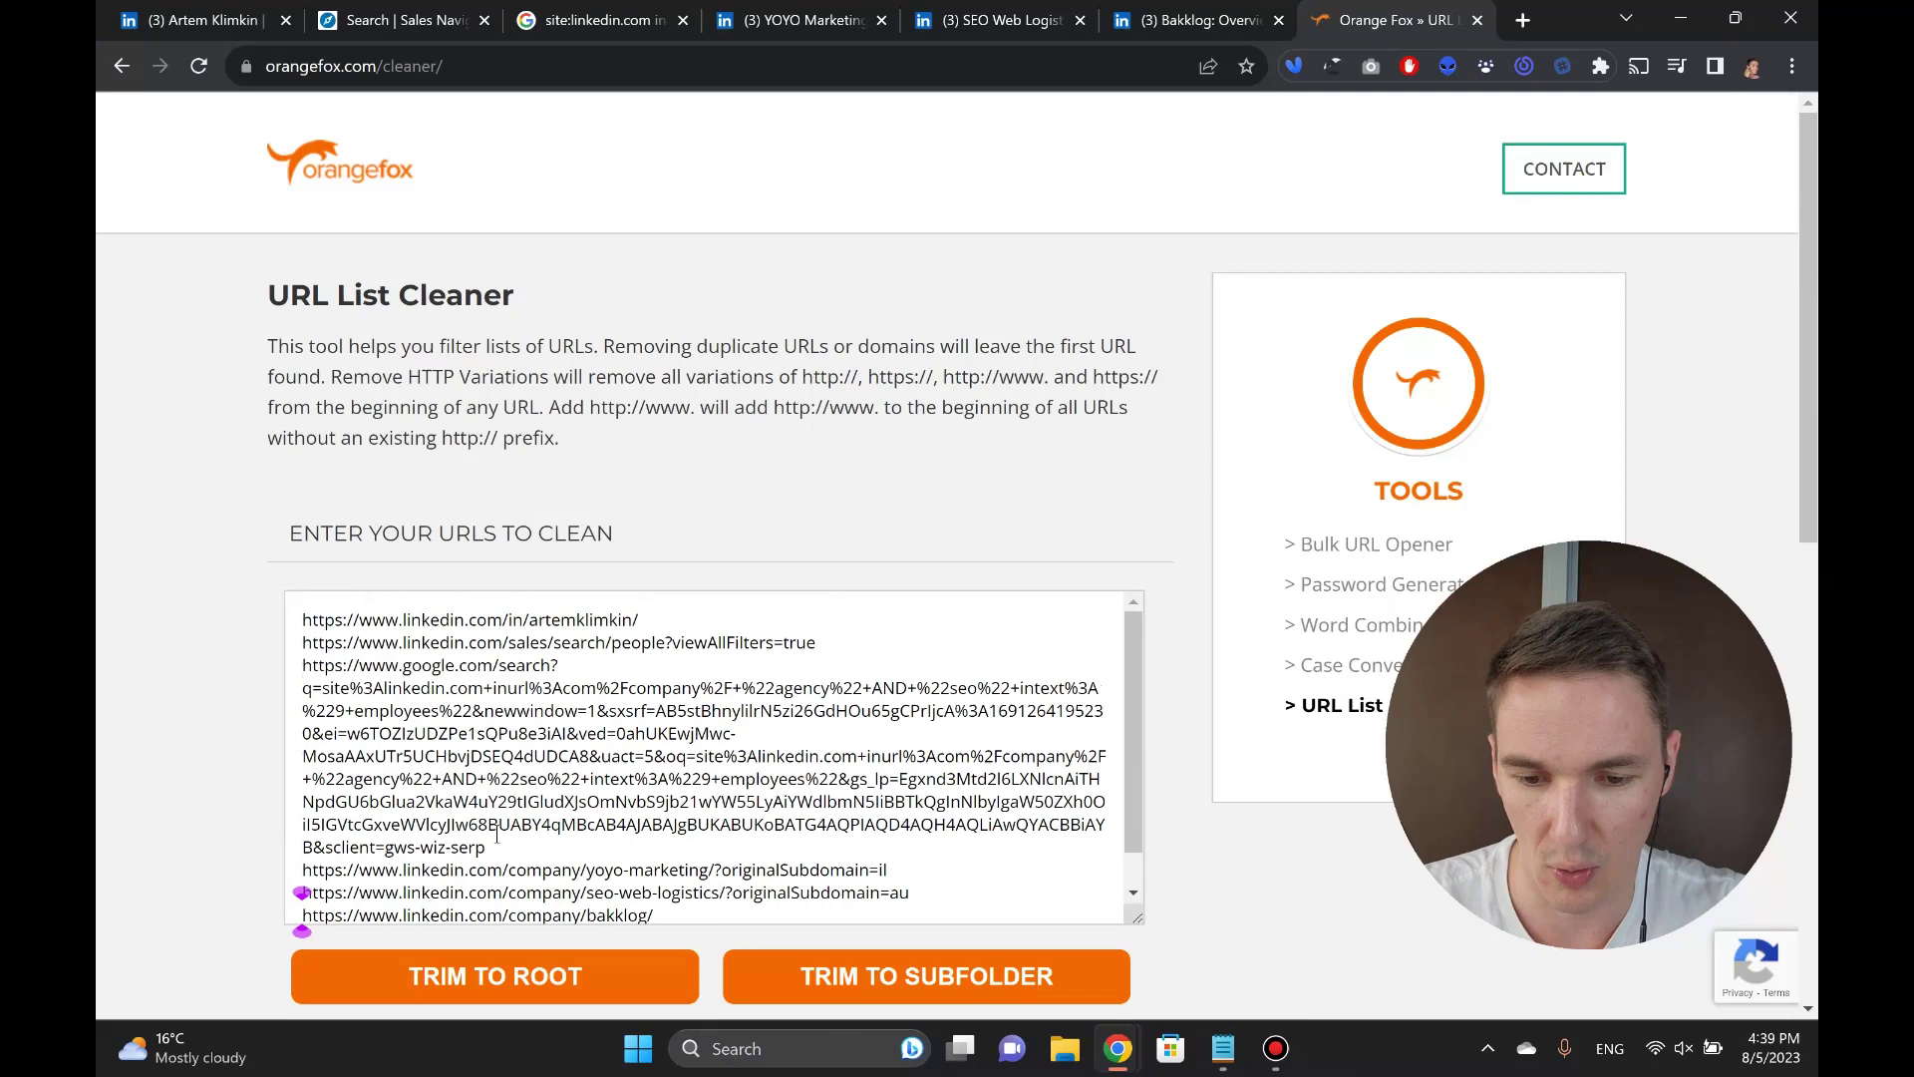
drag(506, 851, 215, 610)
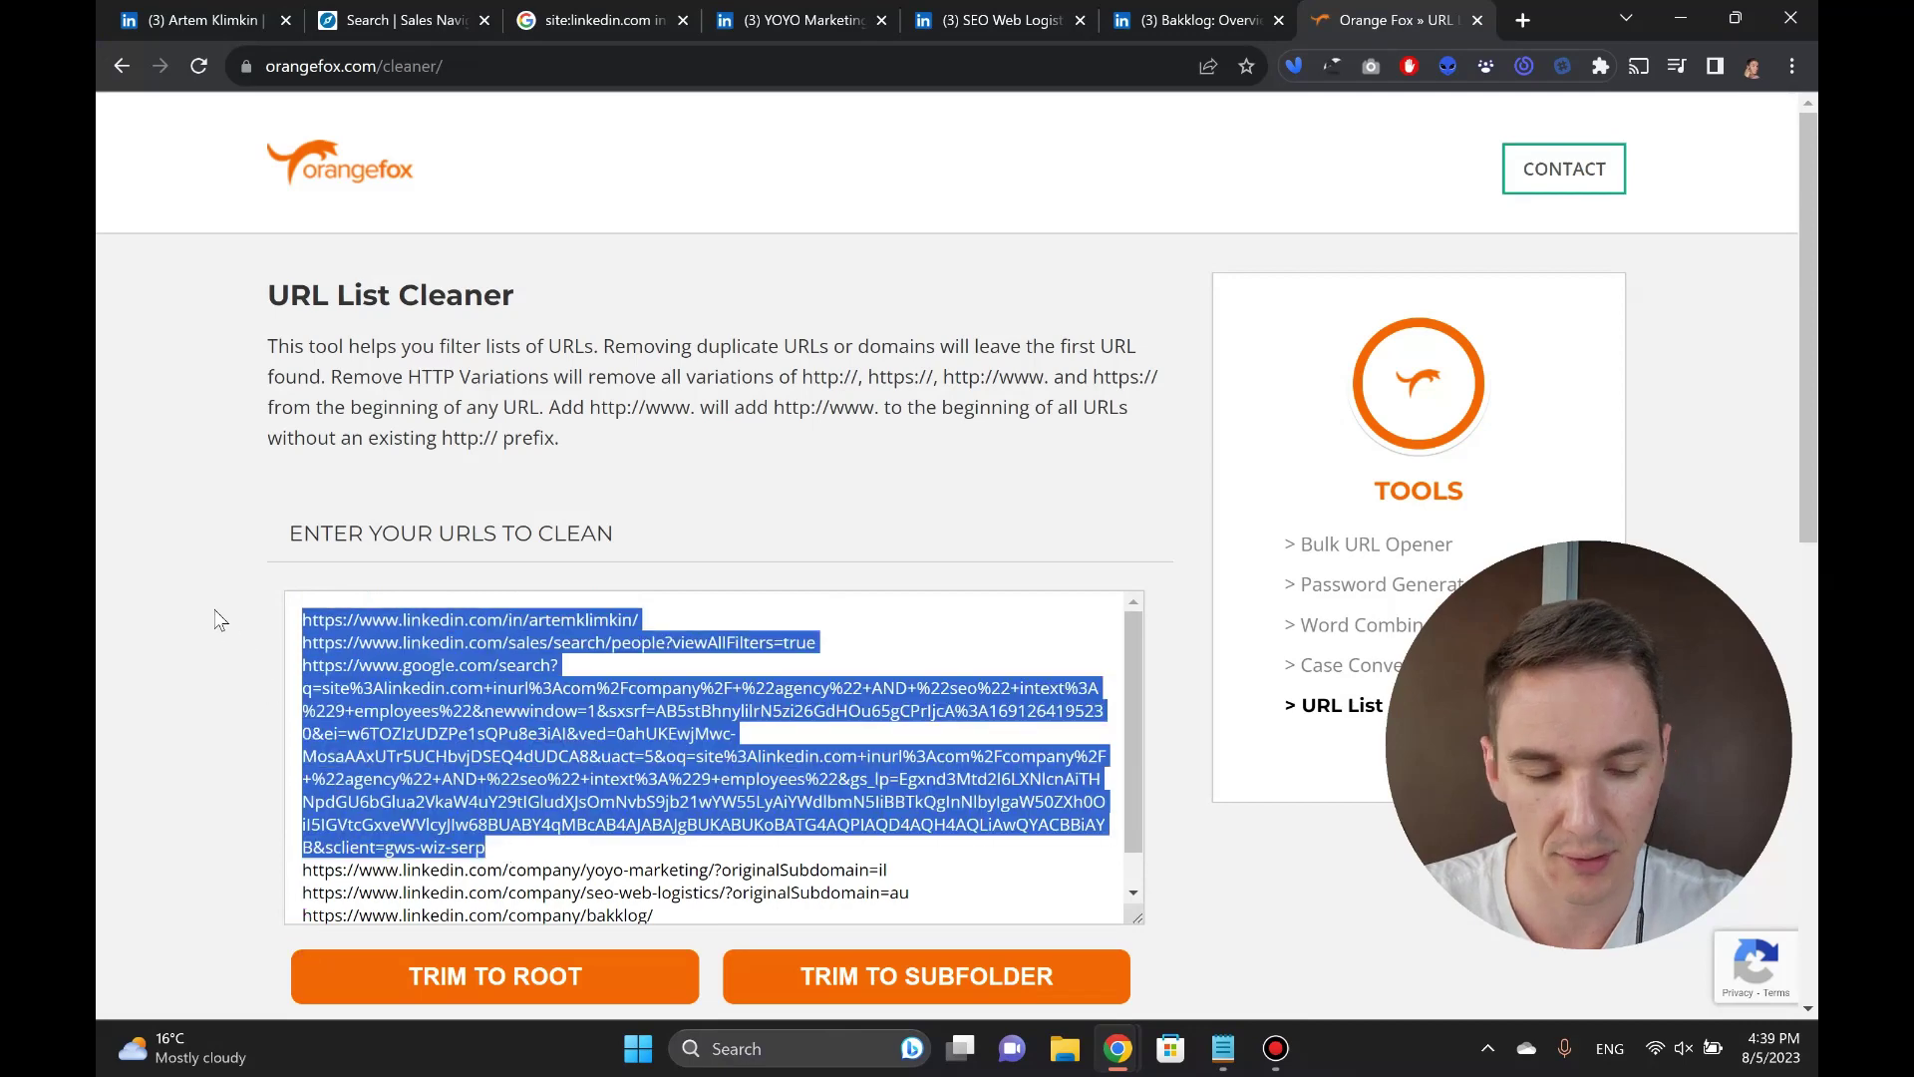
key(Delete)
key(Delete)
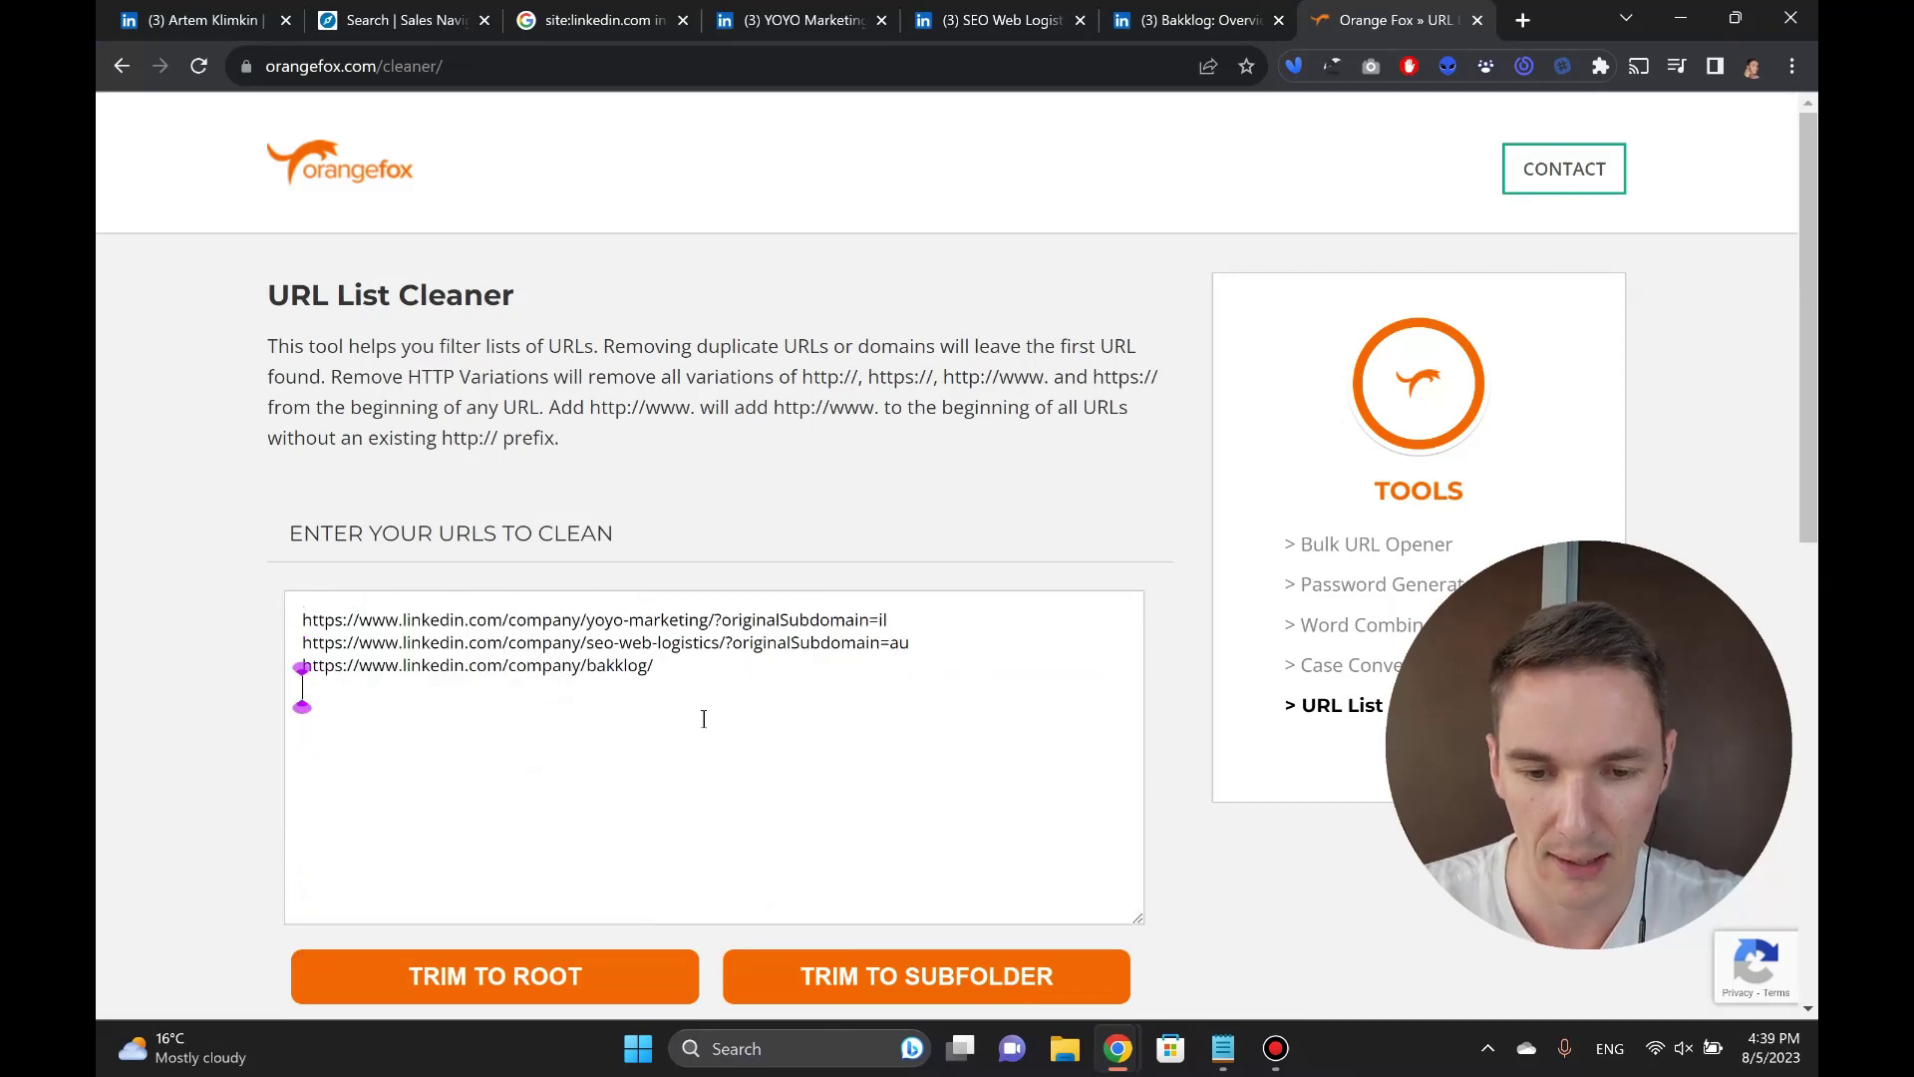
- Trim the three LinkedIn company URLs to their subfolders, dropping ?originalSubdomain, and select the cleaned list
scroll(731, 667, down, 1)
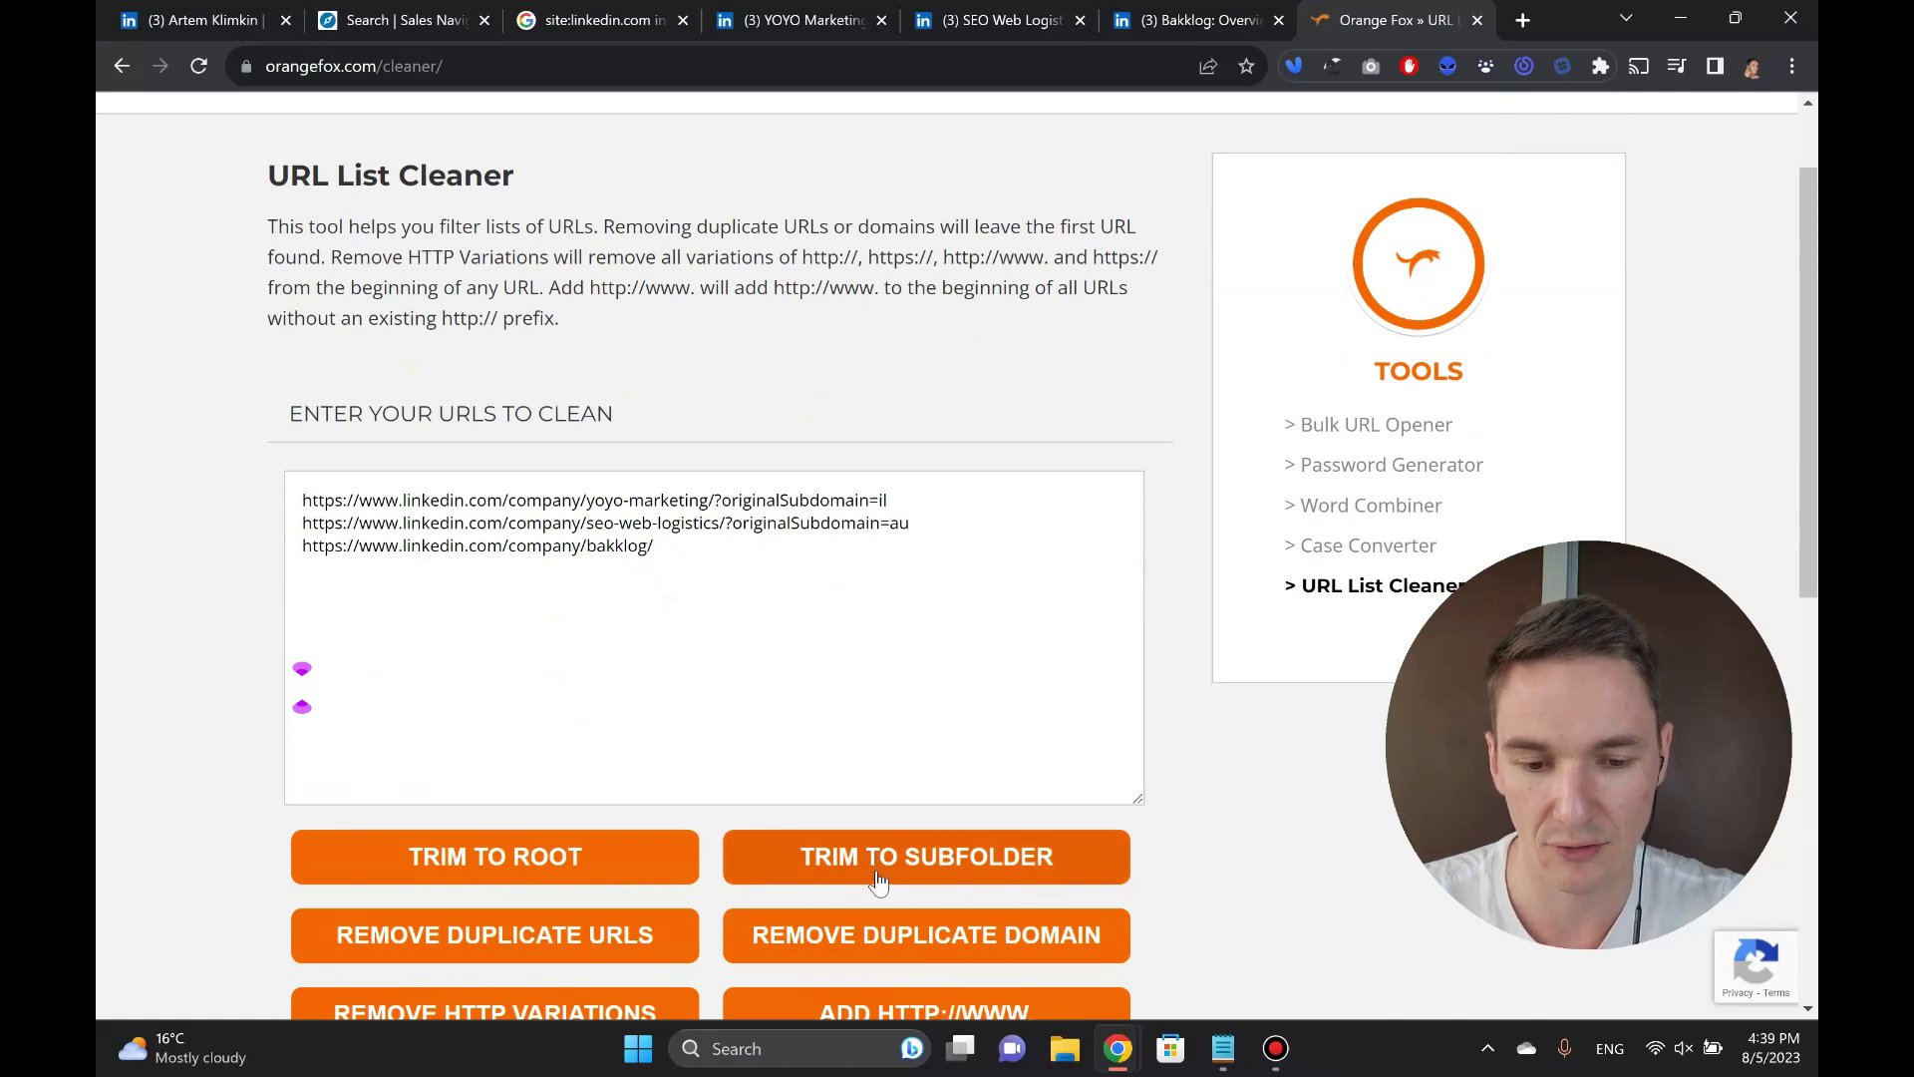
drag(715, 502, 981, 524)
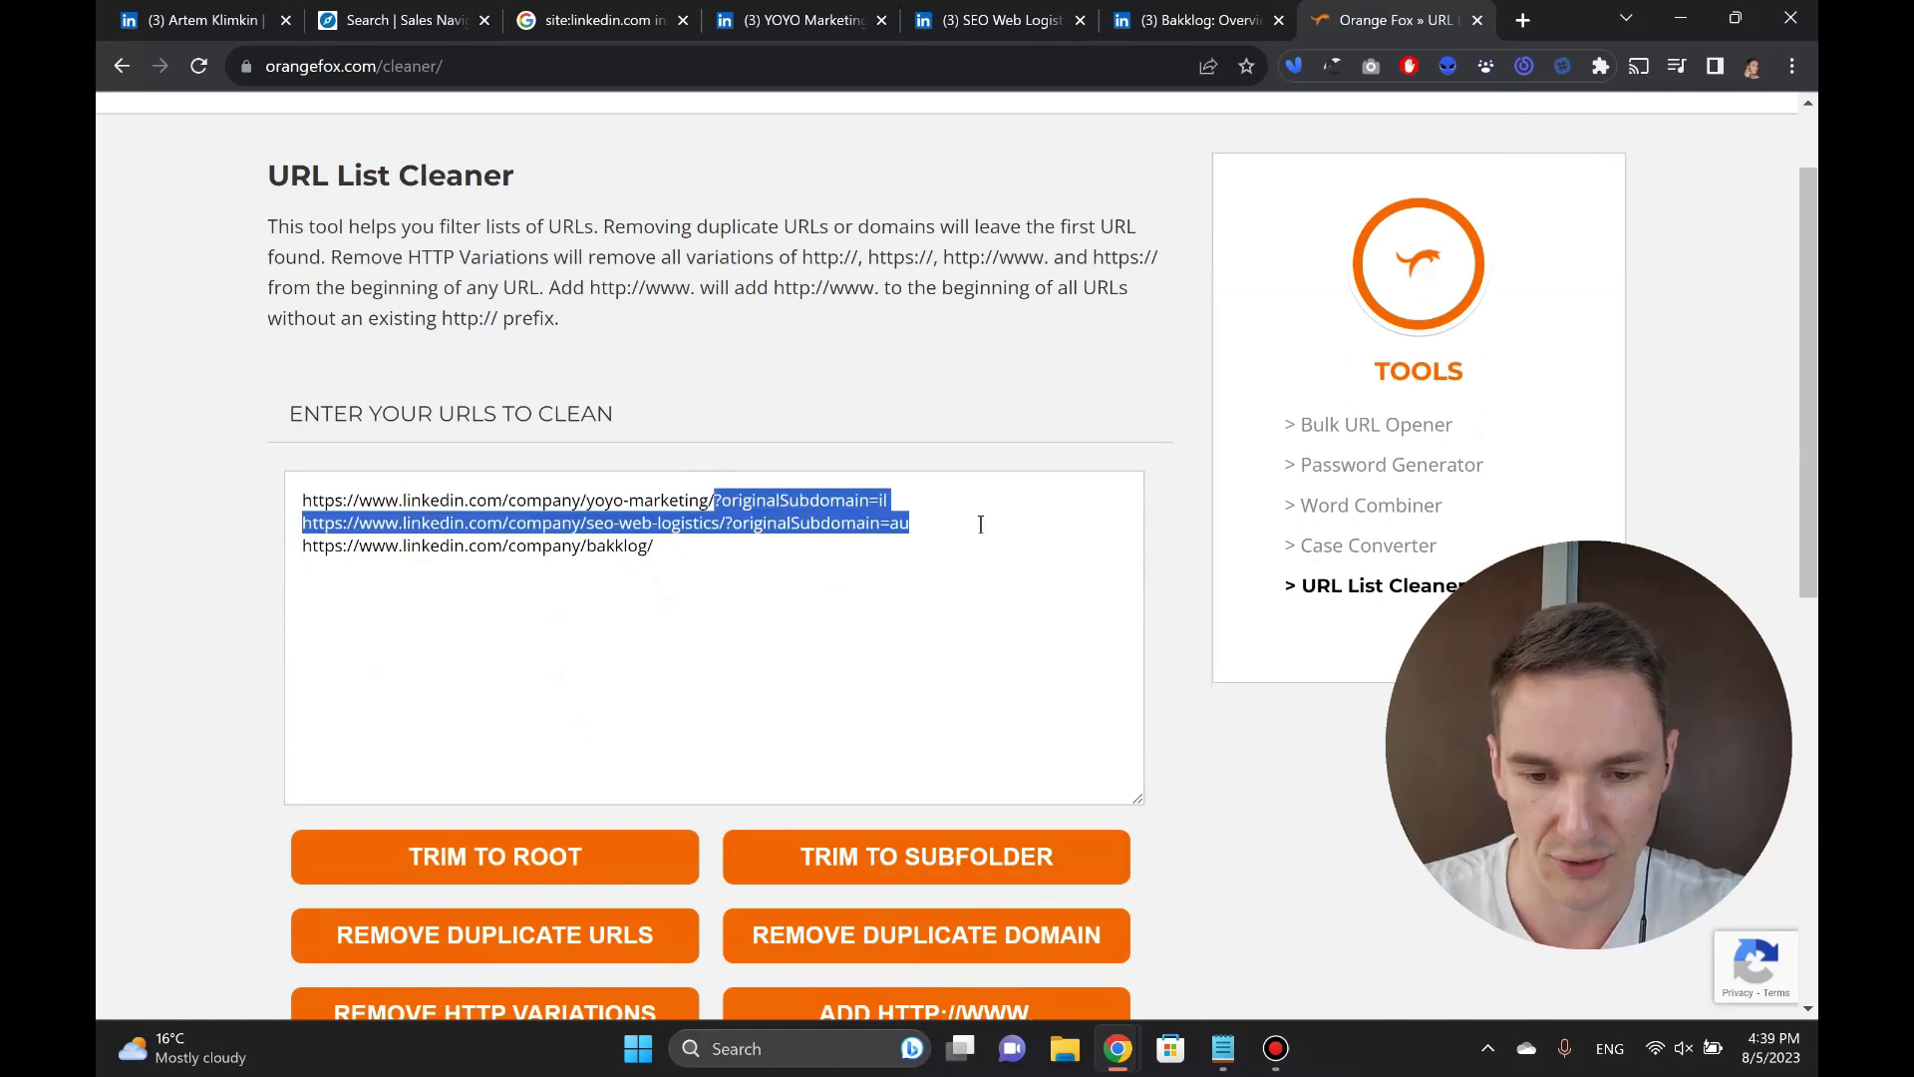
click(302, 586)
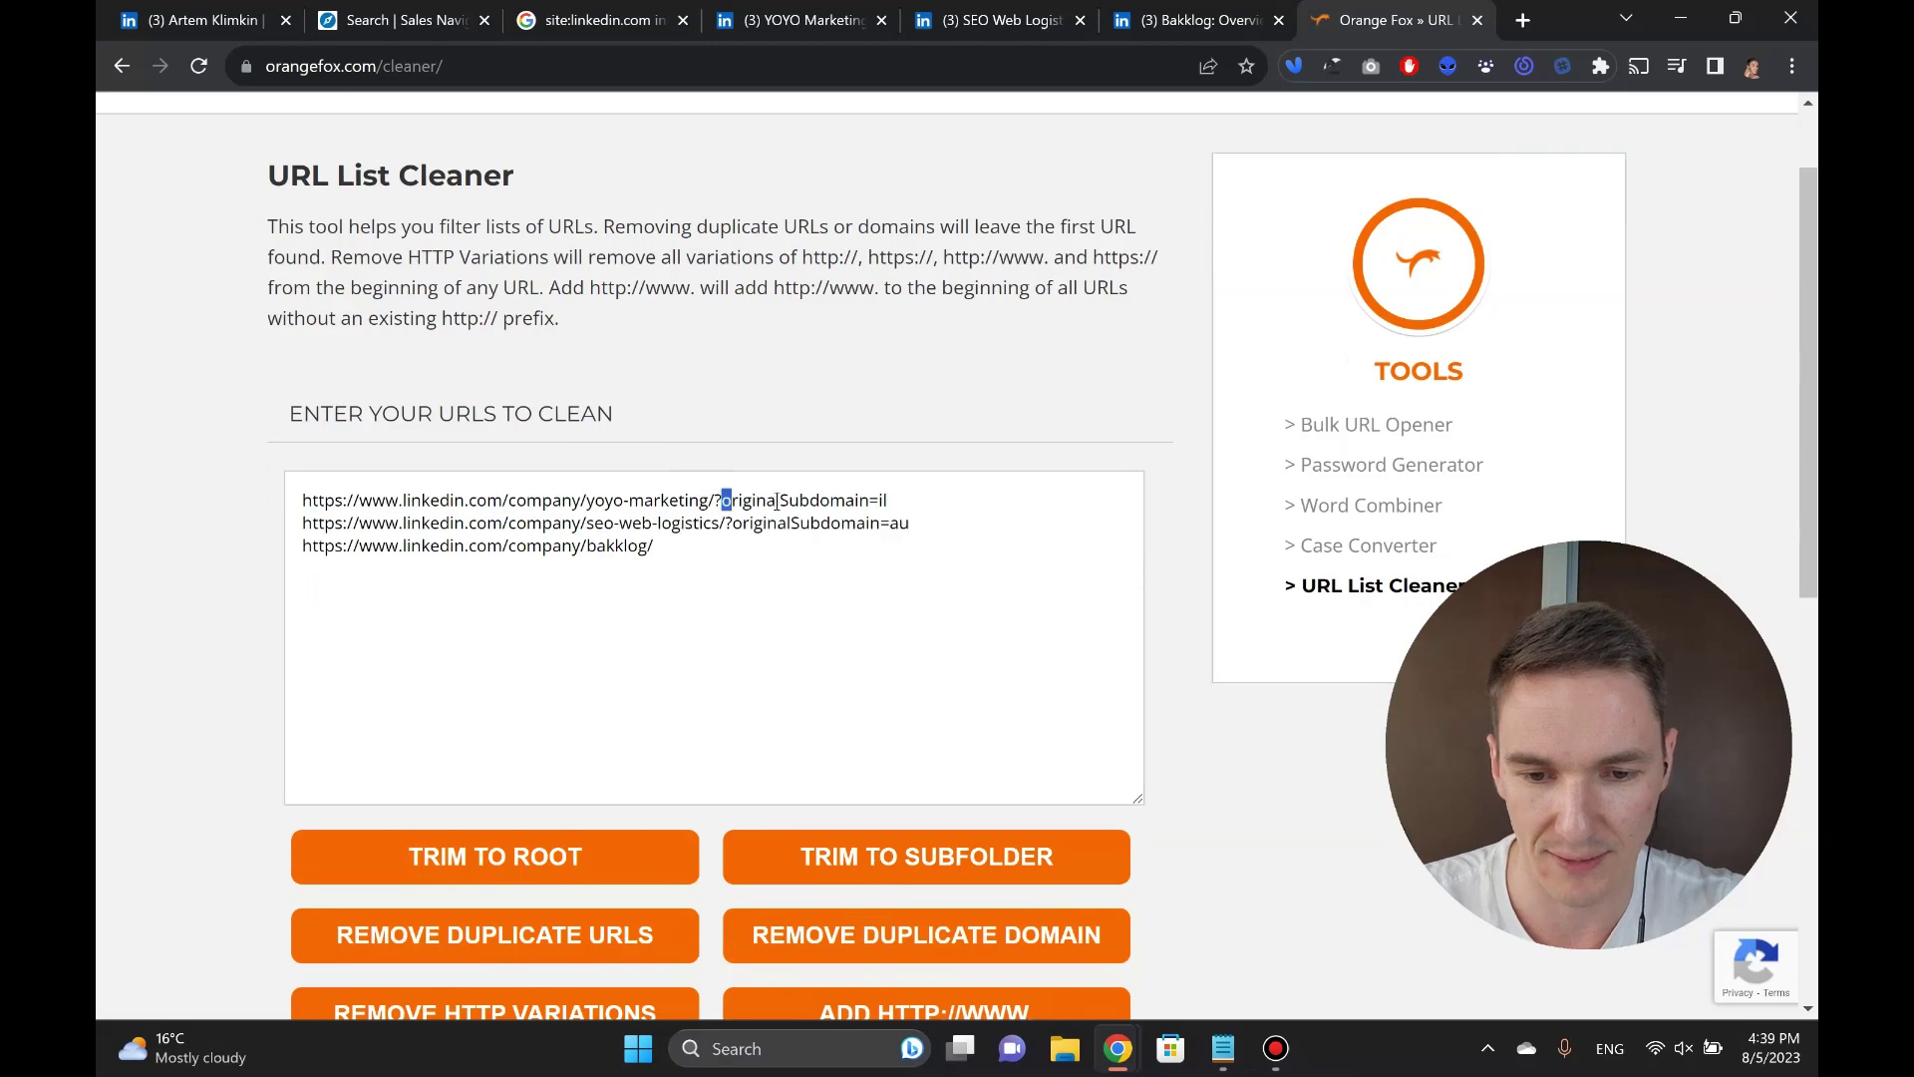
drag(722, 500, 920, 502)
click(846, 497)
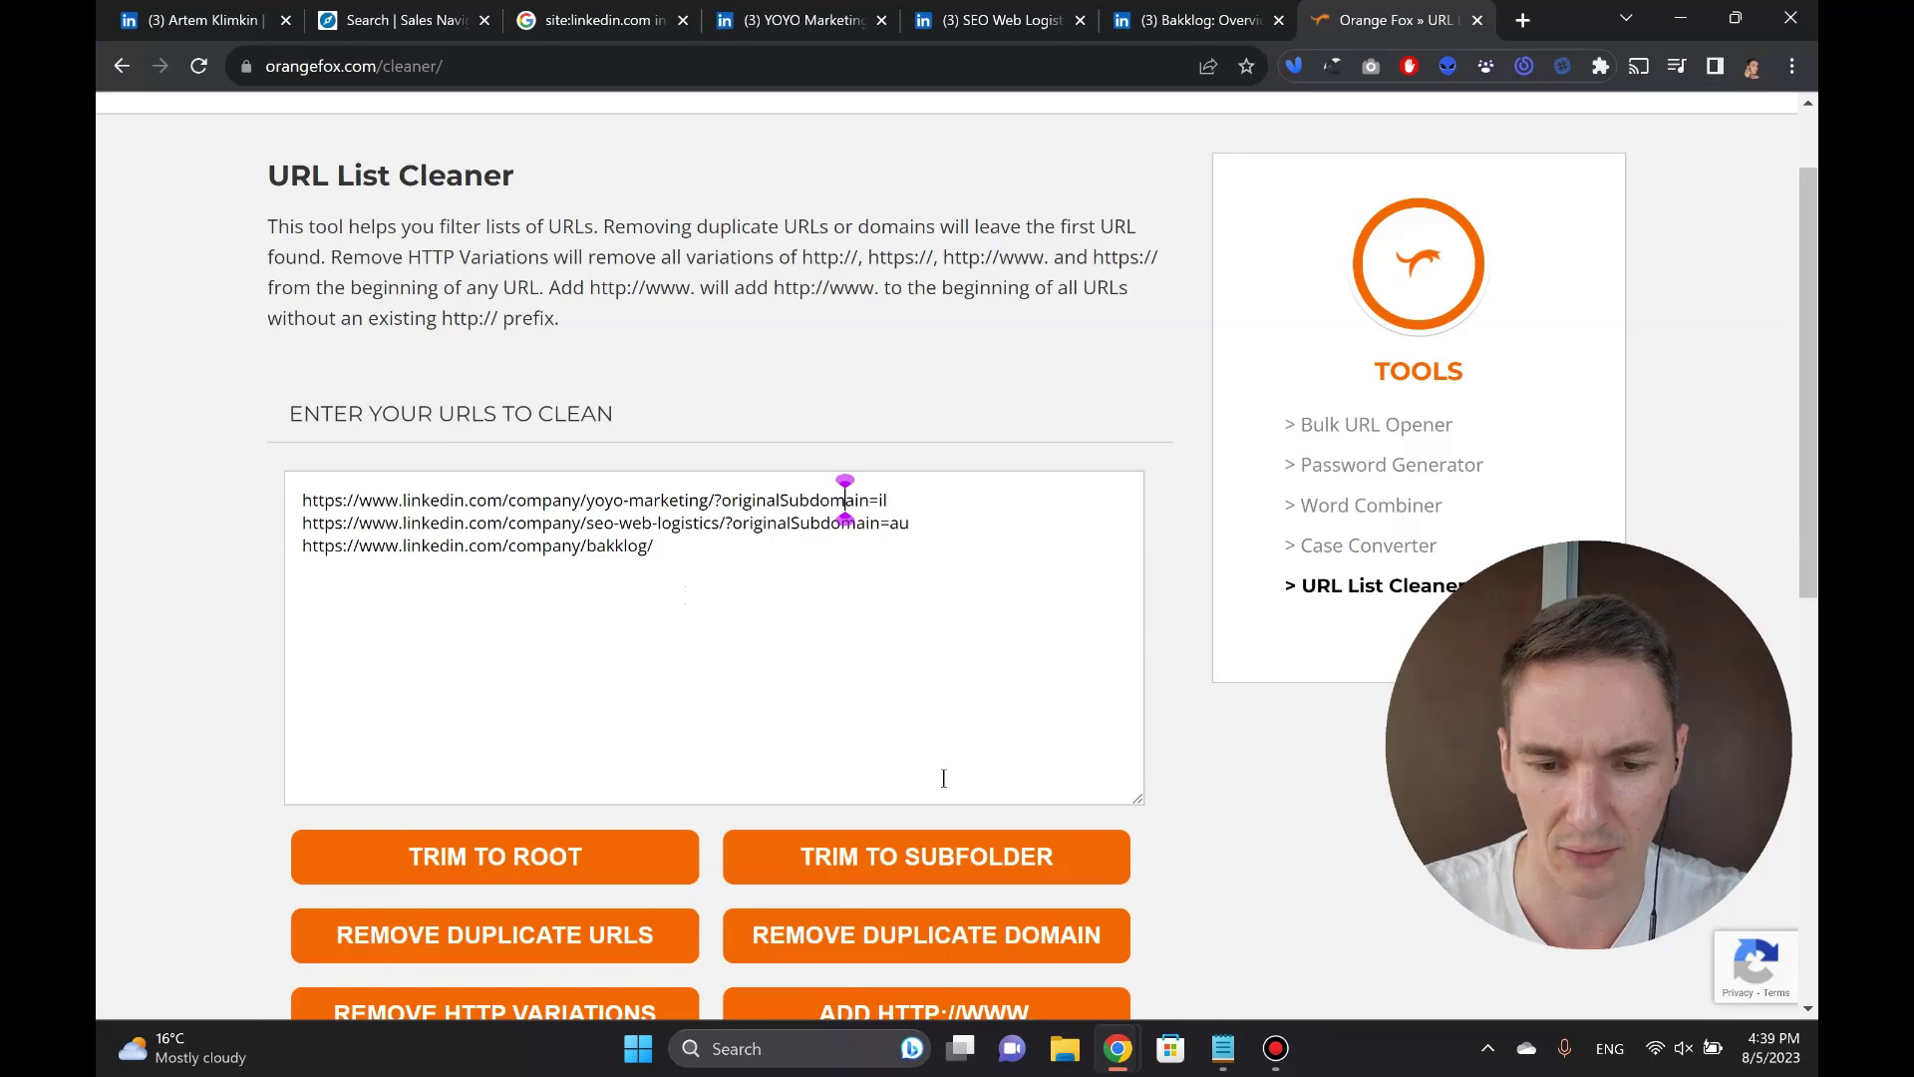
click(974, 862)
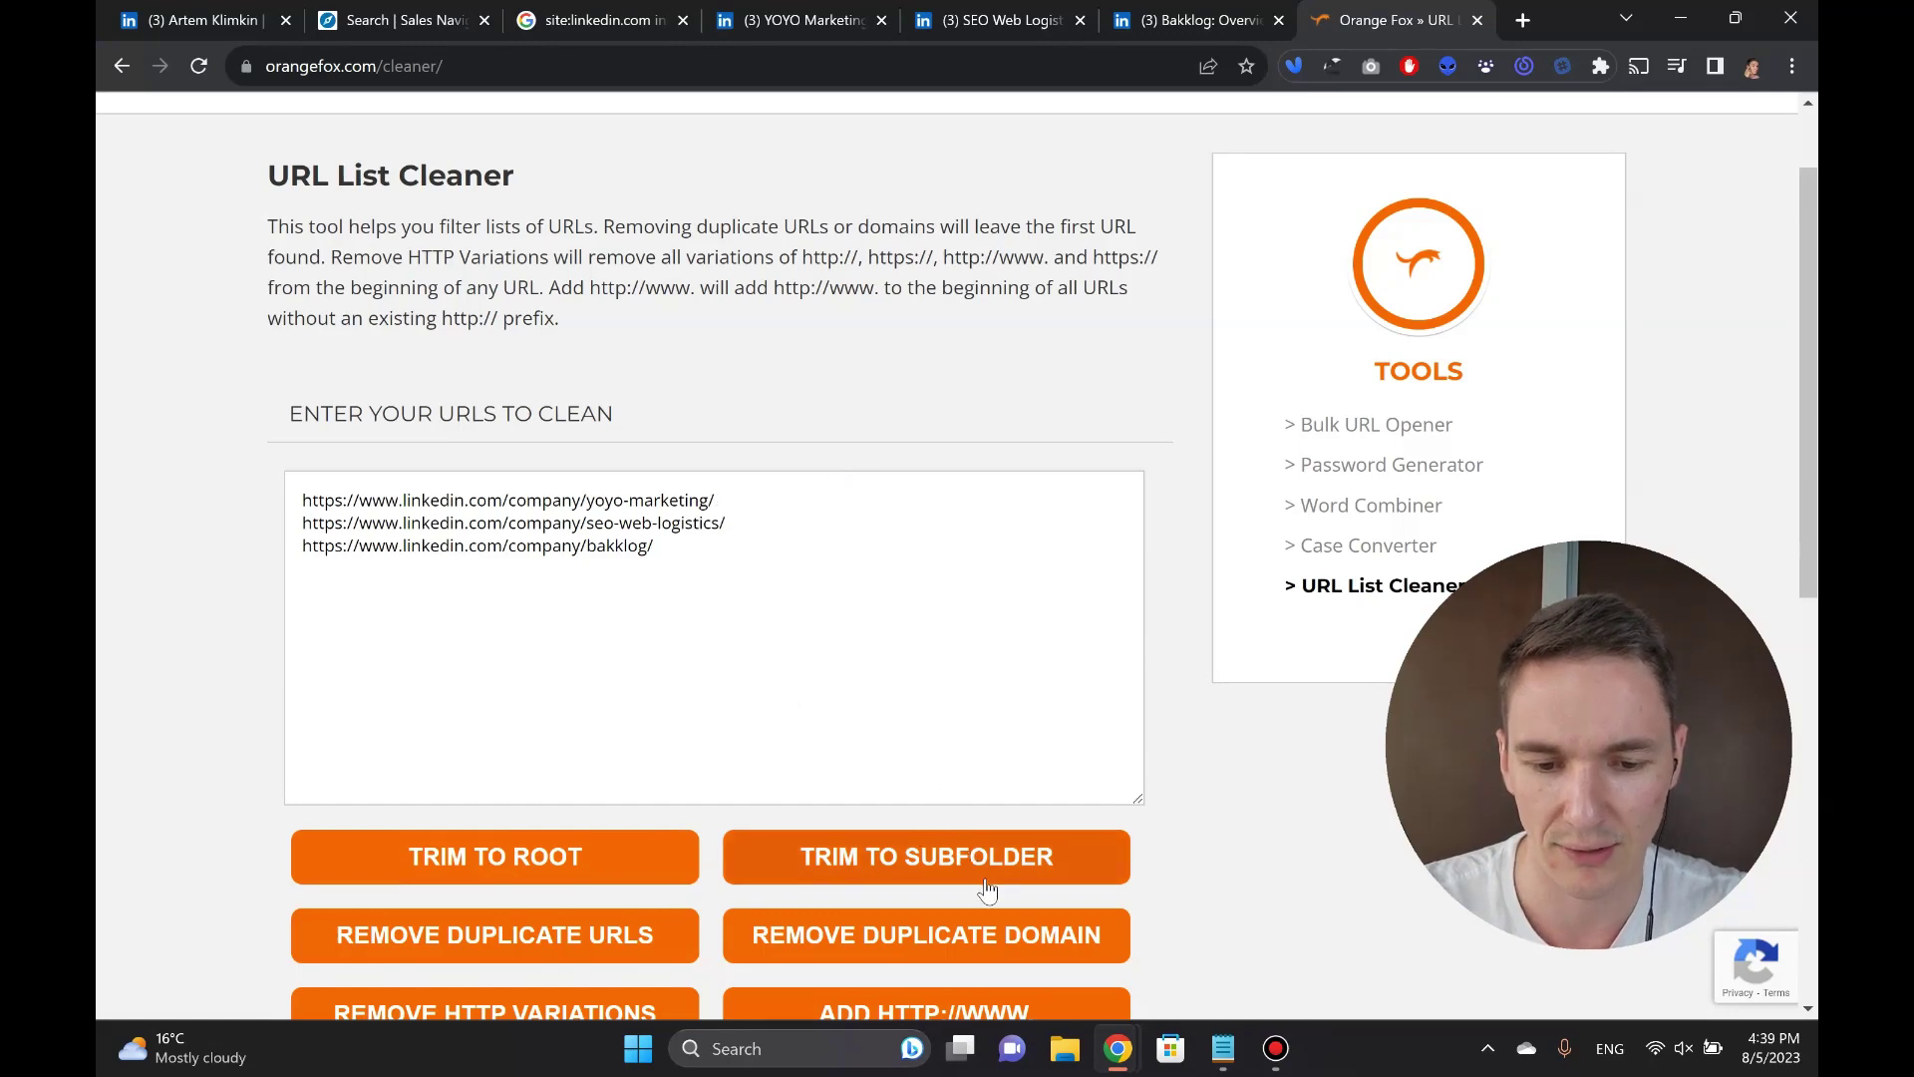
drag(687, 569, 272, 480)
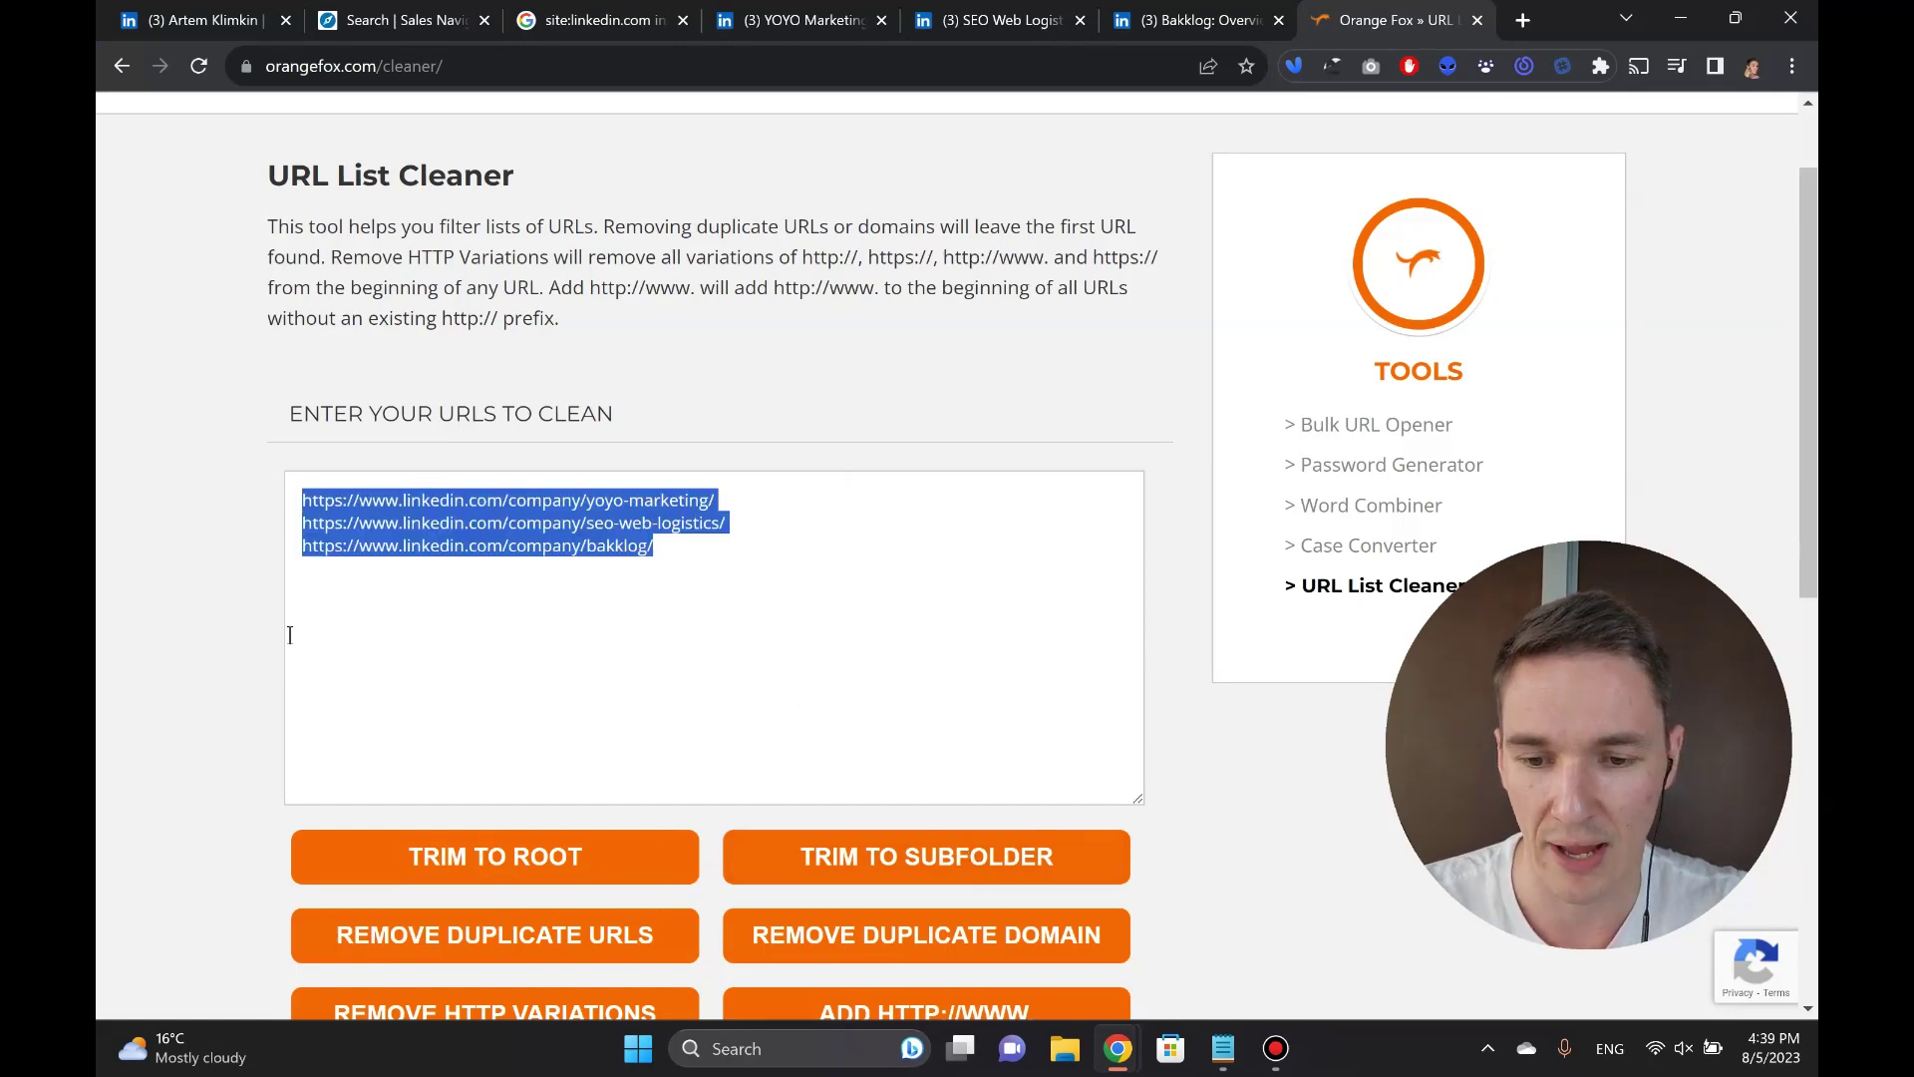